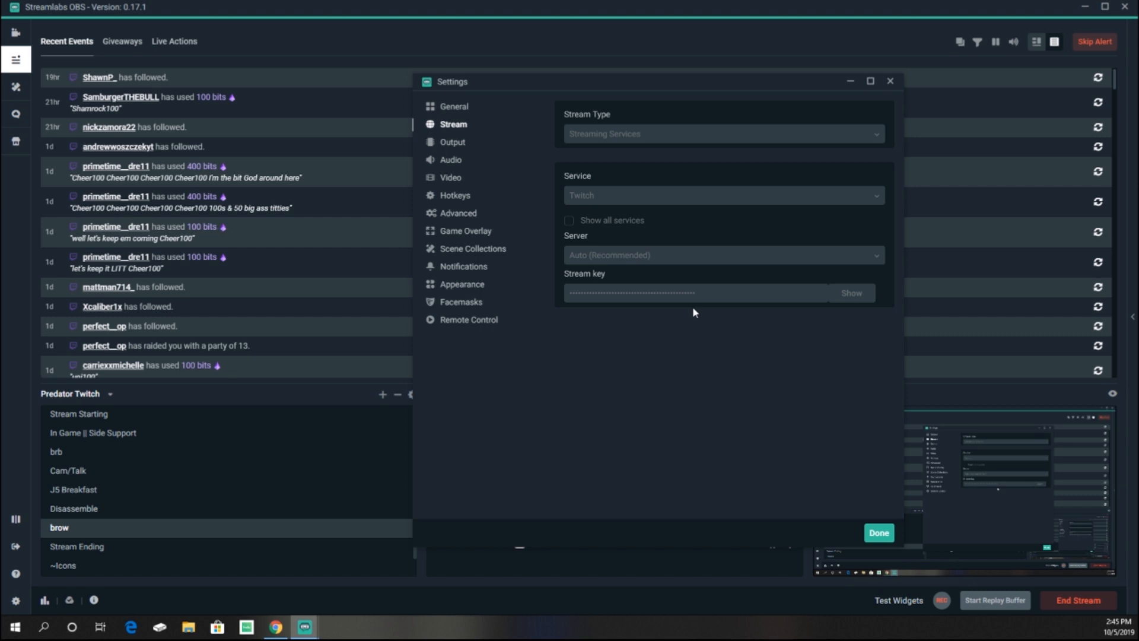
Review the Output settings for streaming, recording, audio tracks and the replay buffer.
left_click(450, 145)
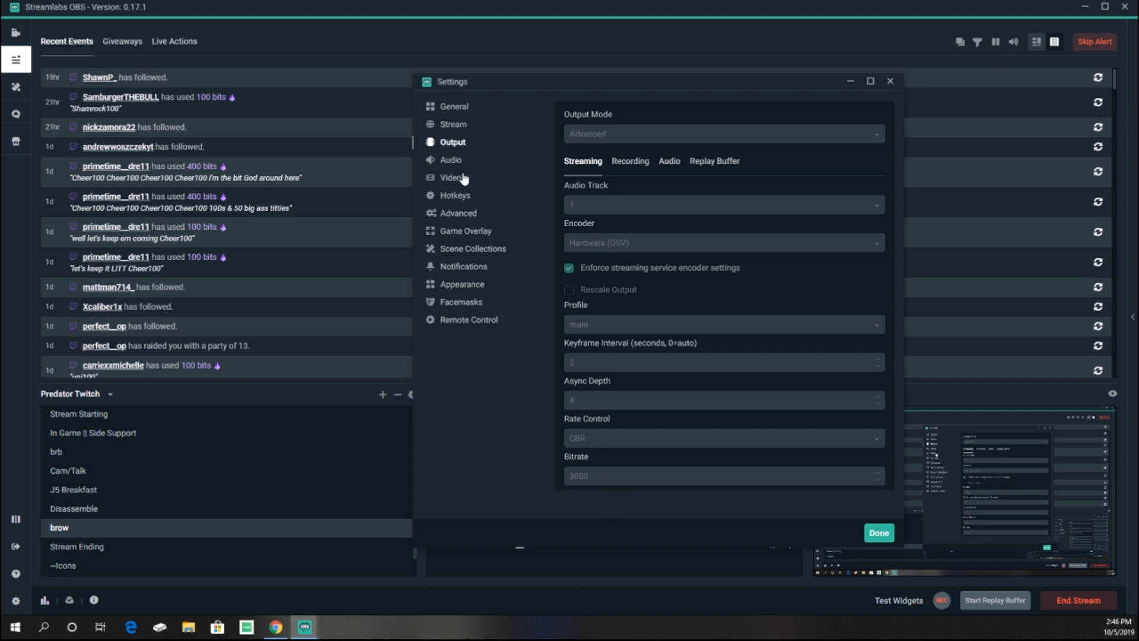
left_click(627, 168)
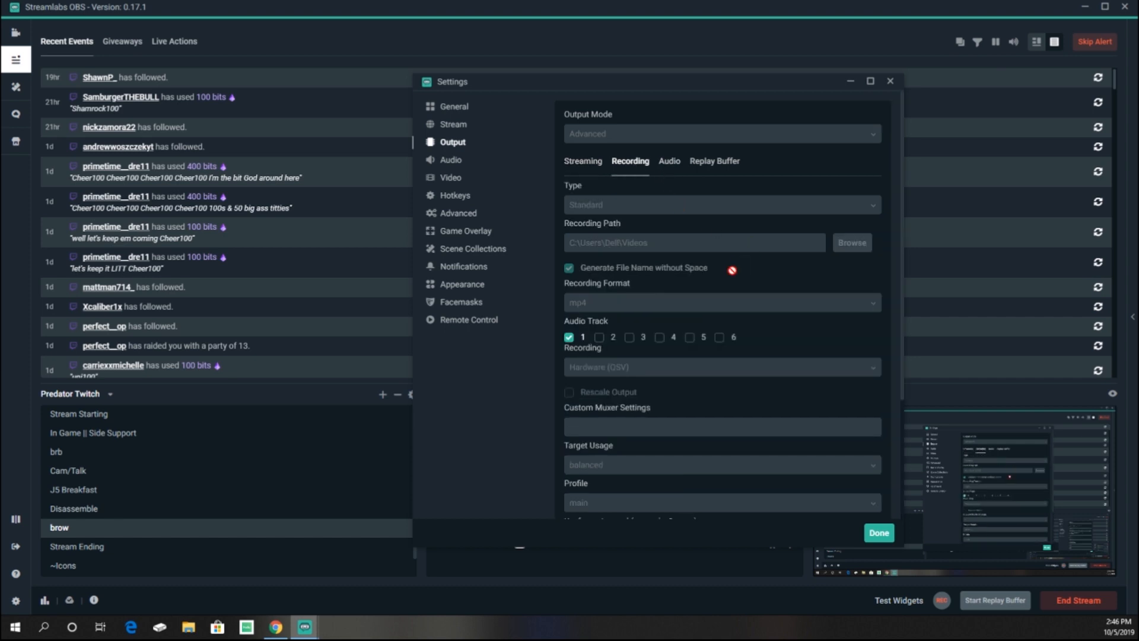
scroll(733, 270, "down", 5)
scroll(703, 276, "up", 5)
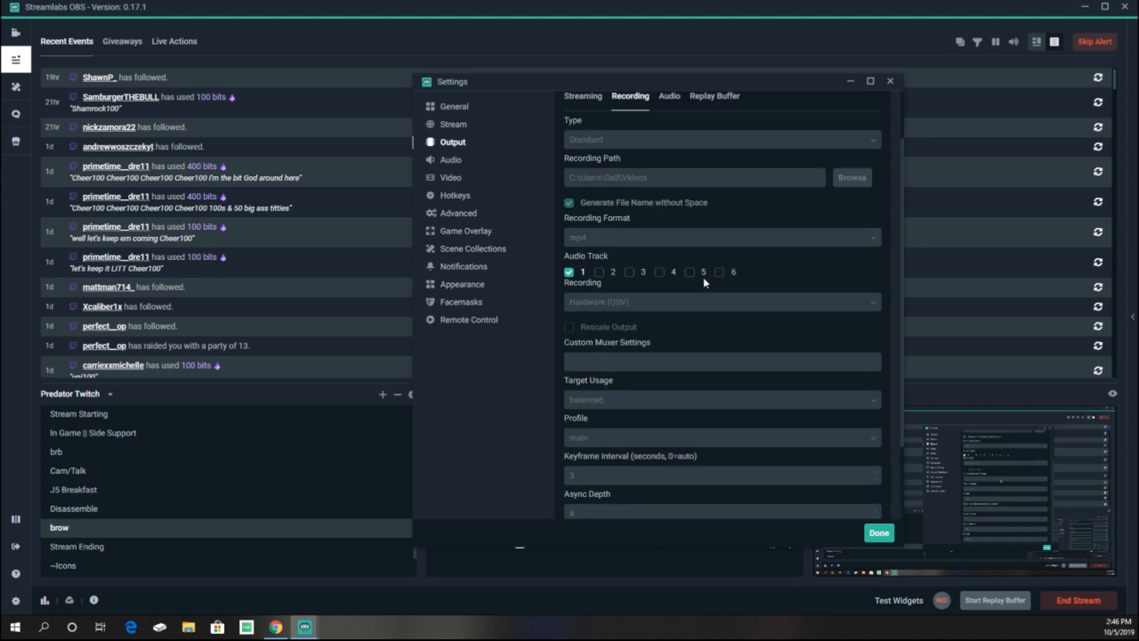
left_click(665, 166)
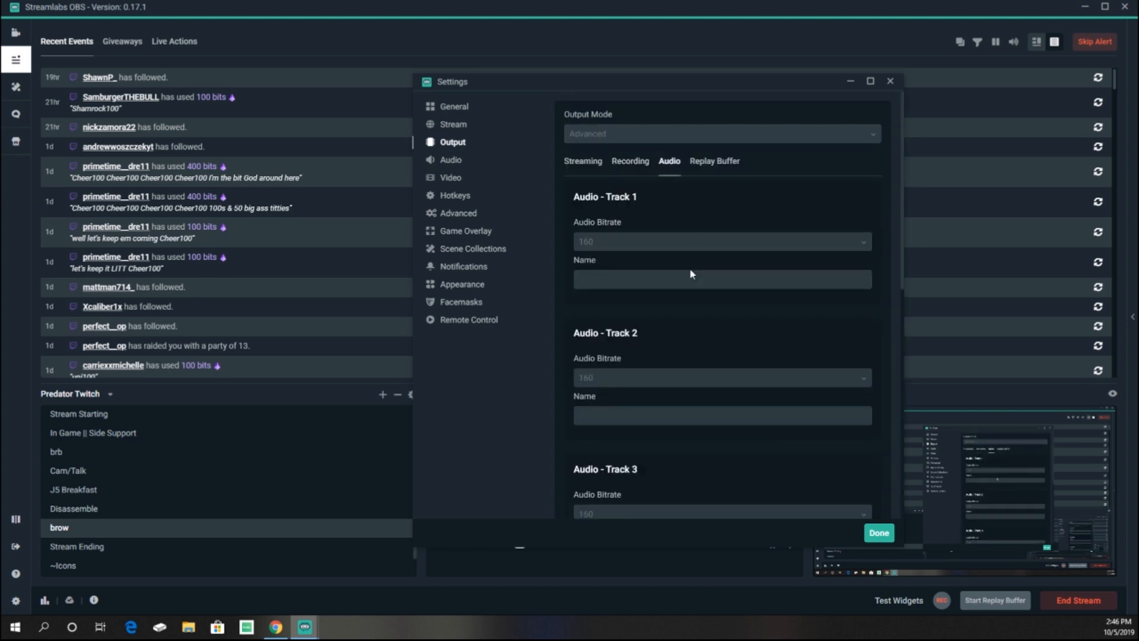
left_click(712, 162)
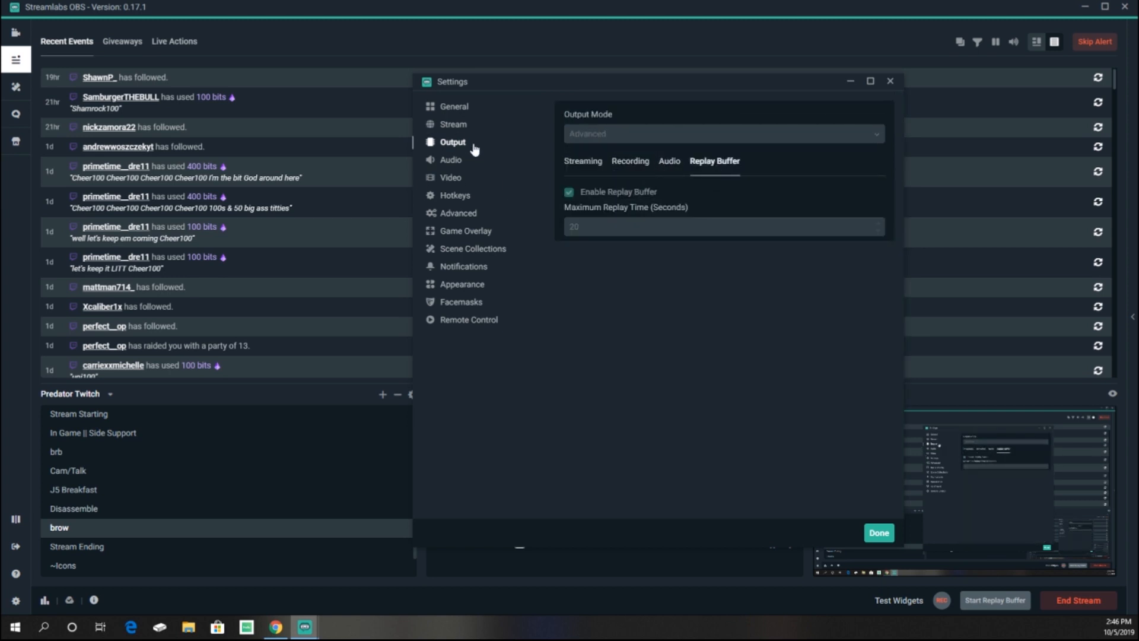
Look through the Video, Hotkeys and Advanced settings, including the network and reconnect options, and close the settings.
left_click(449, 178)
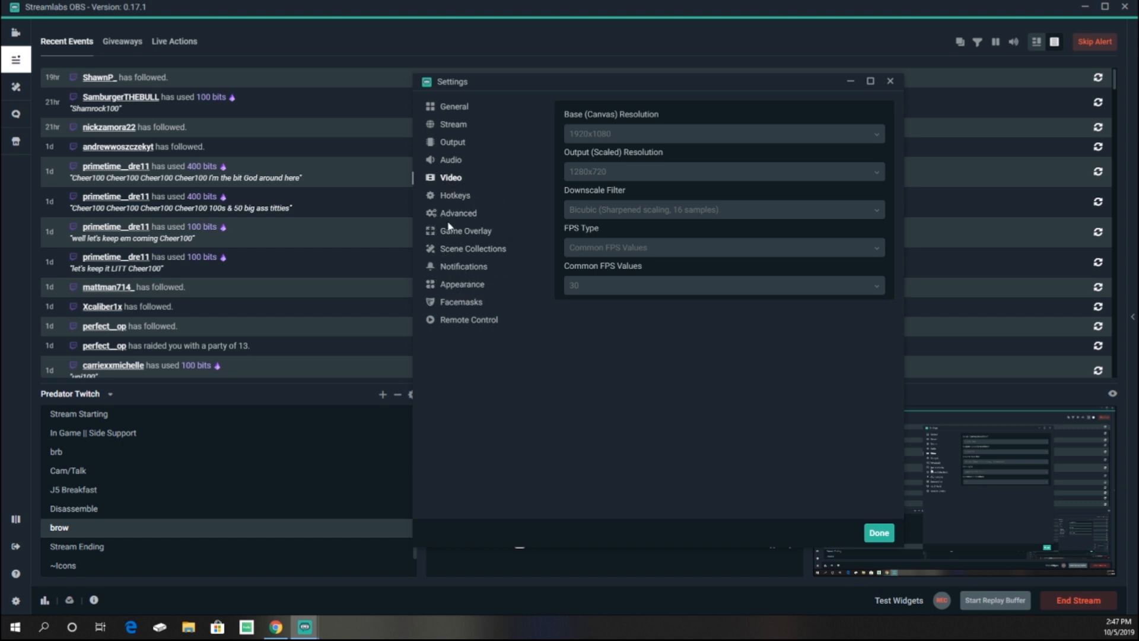
left_click(468, 197)
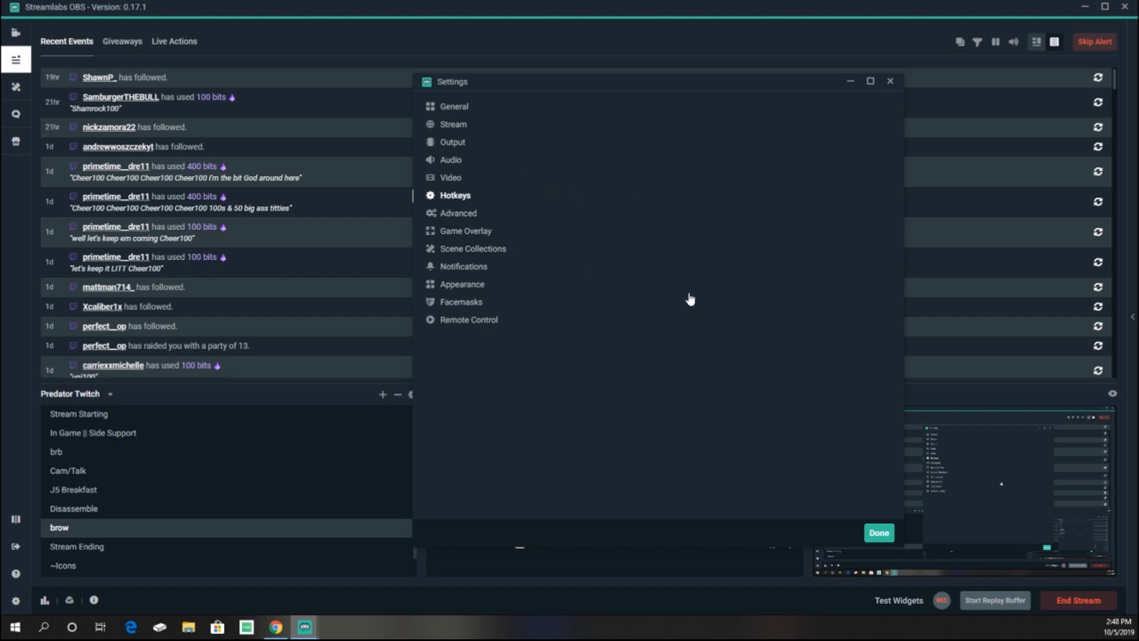
left_click(458, 213)
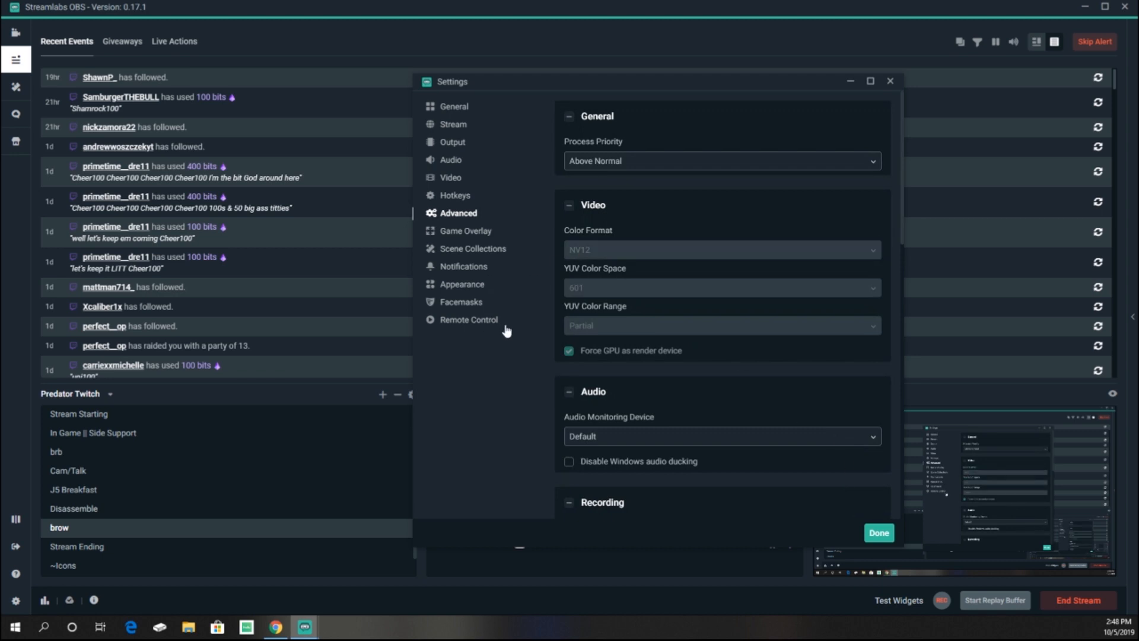
scroll(674, 351, "down", 15)
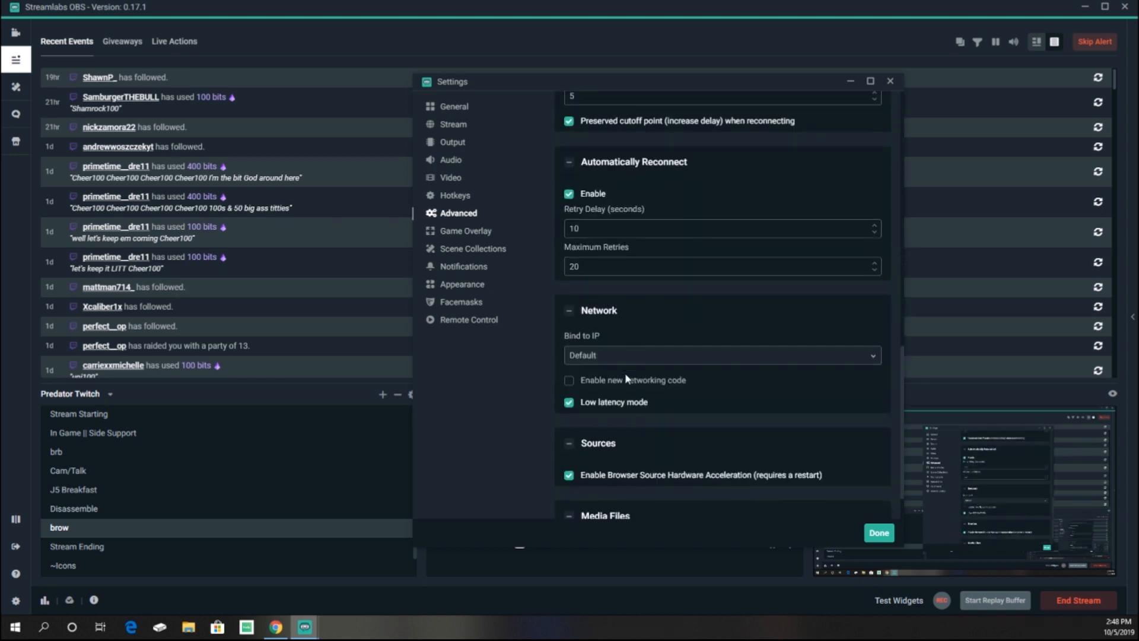
scroll(625, 372, "down", 1)
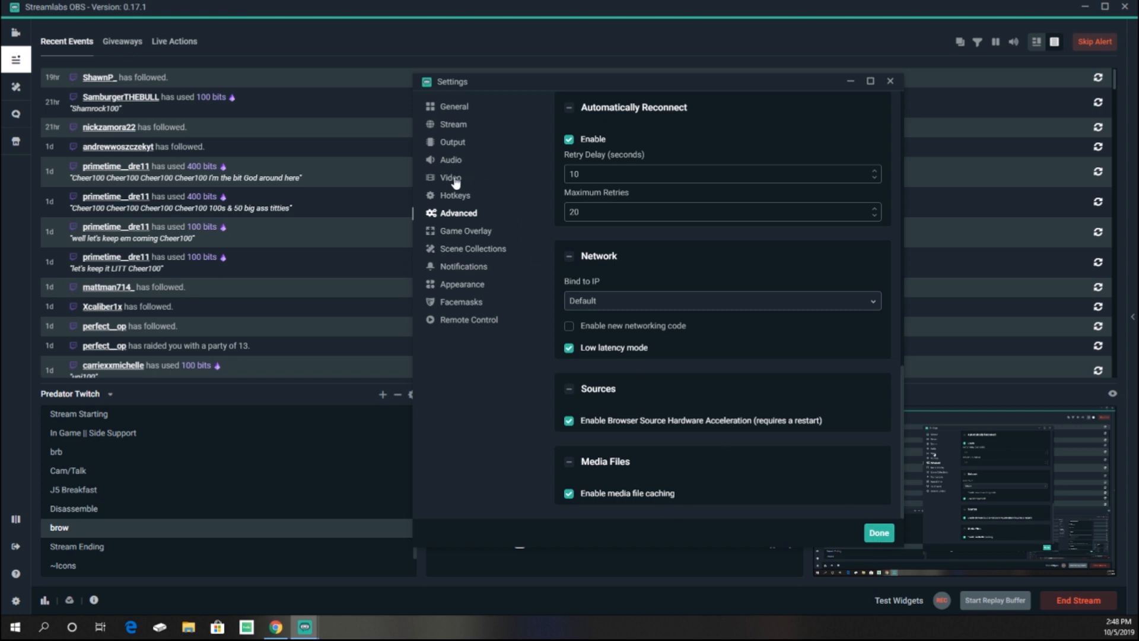
left_click(878, 533)
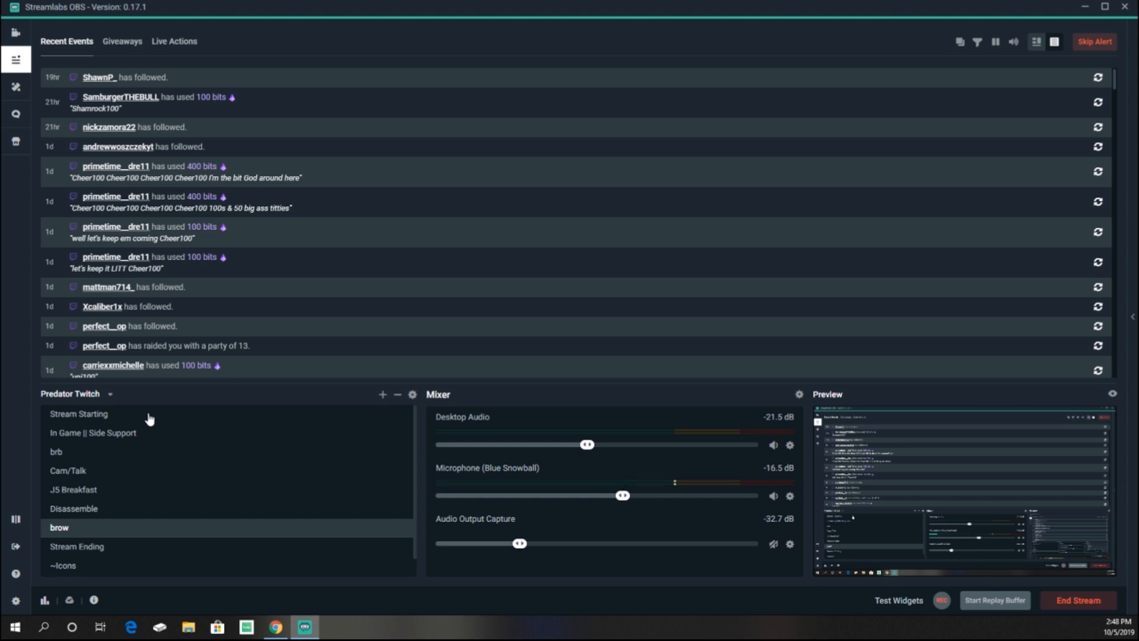
Open the Themes library and browse the available scene themes.
left_click(16, 86)
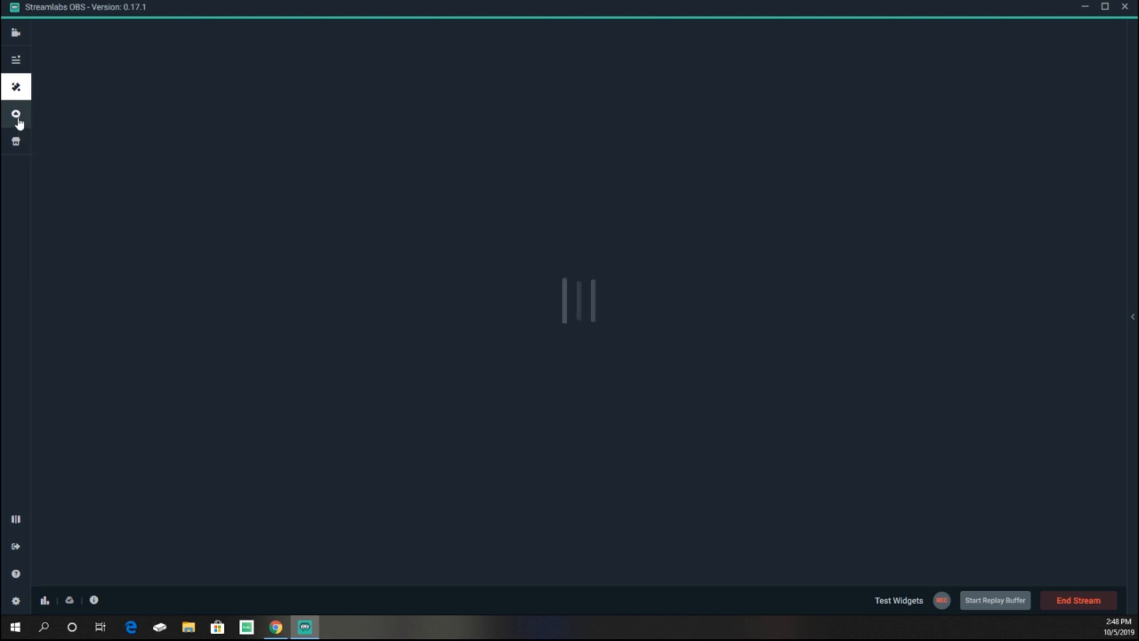
left_click(12, 145)
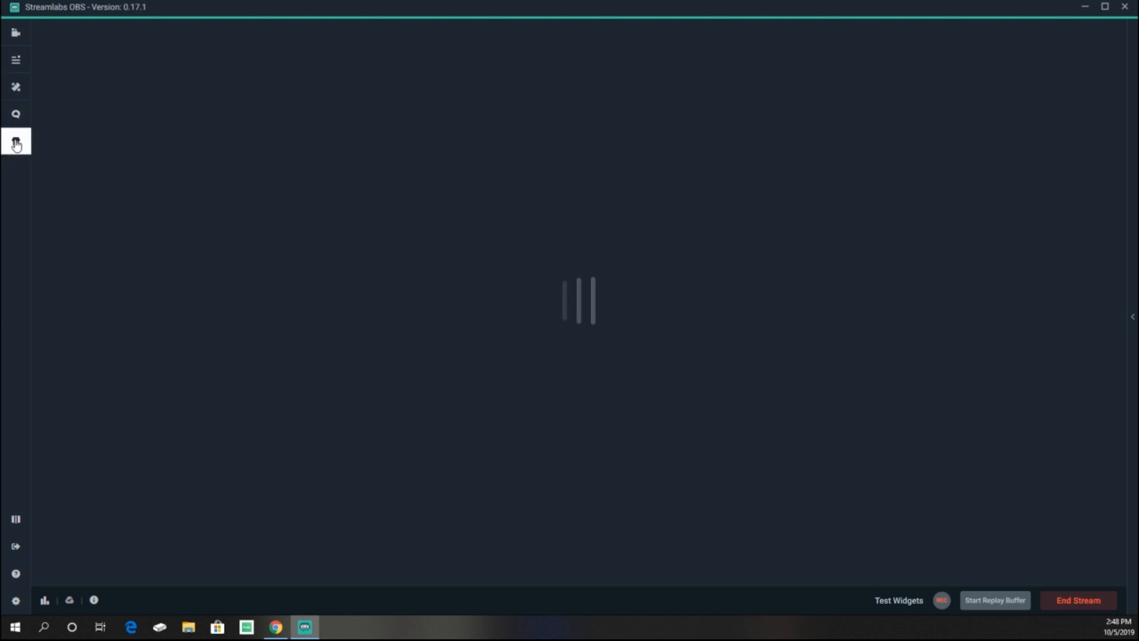
left_click(18, 90)
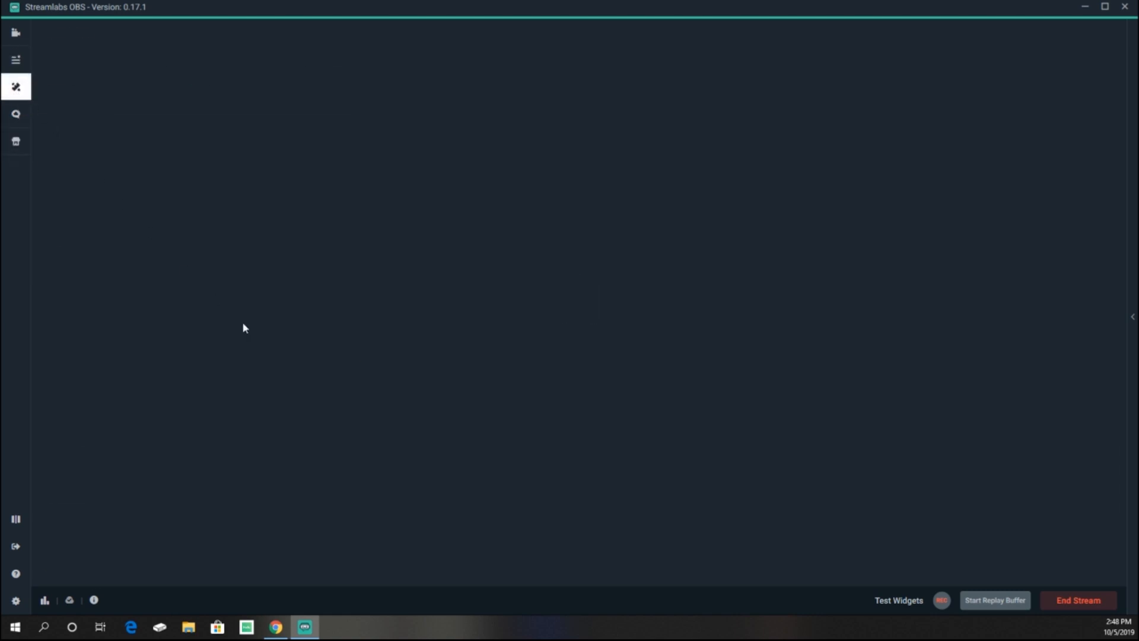
scroll(471, 465, "down", 1)
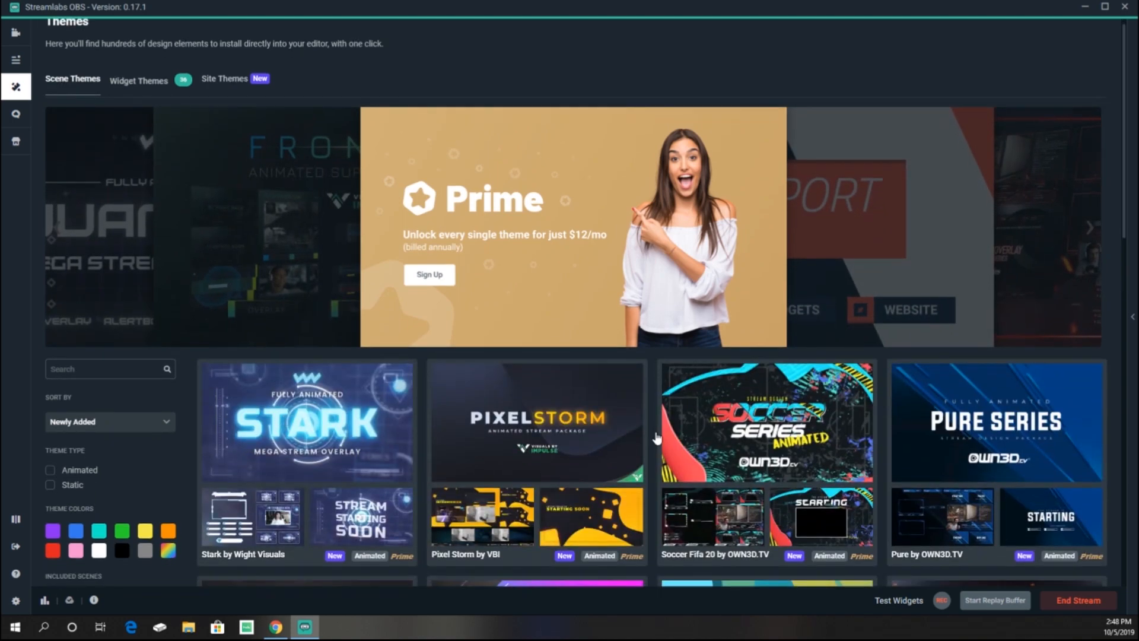
scroll(557, 475, "down", 1)
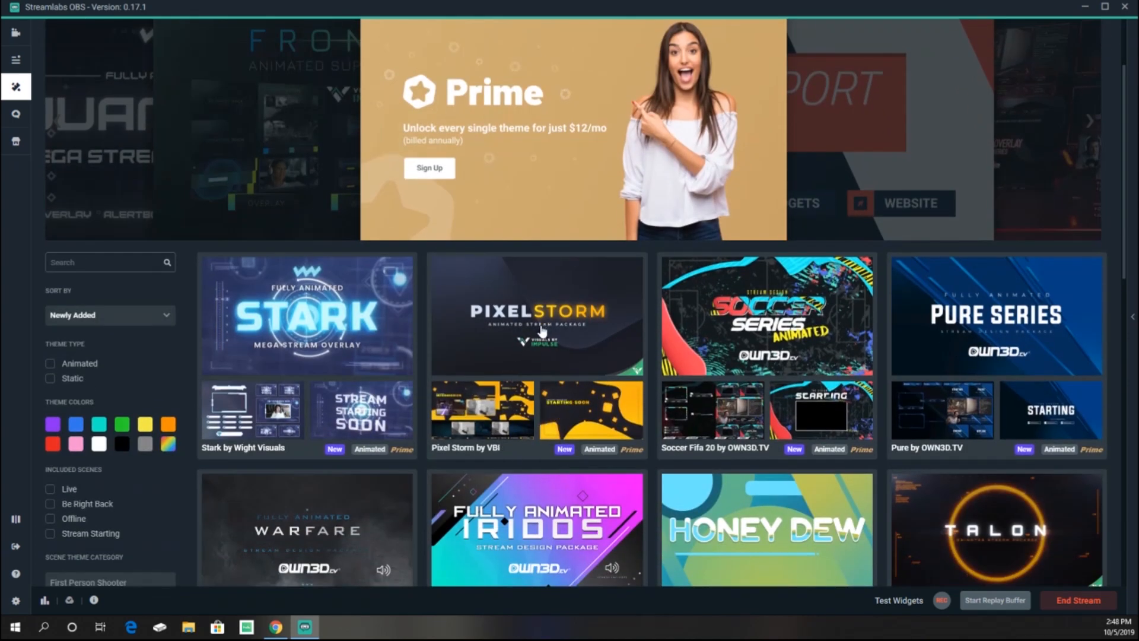
scroll(545, 325, "down", 1)
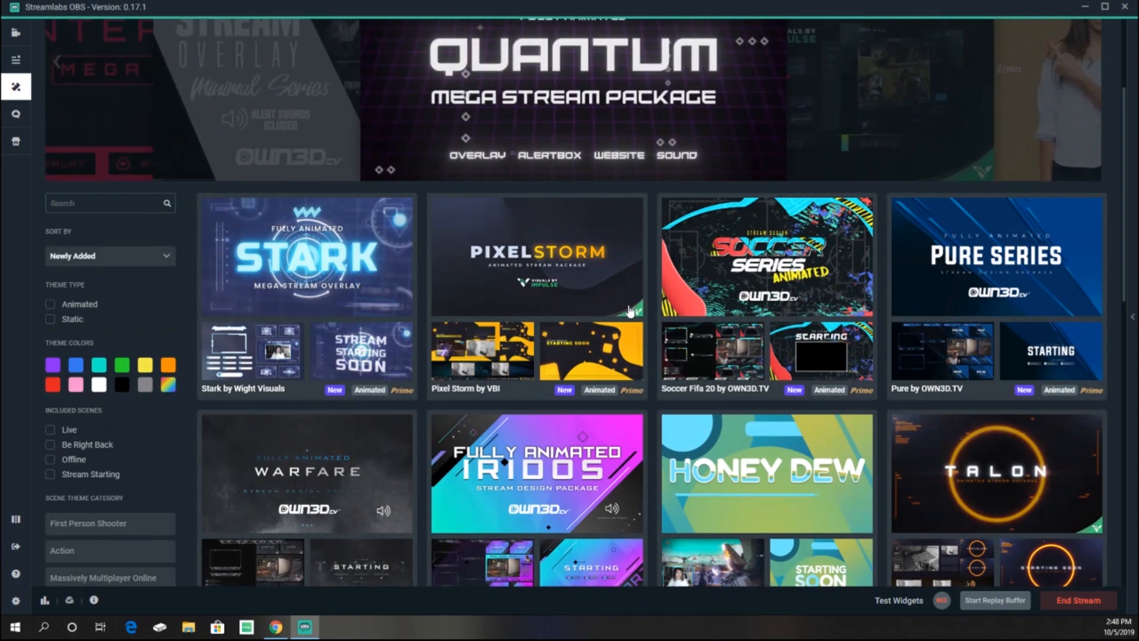
scroll(756, 279, "down", 2)
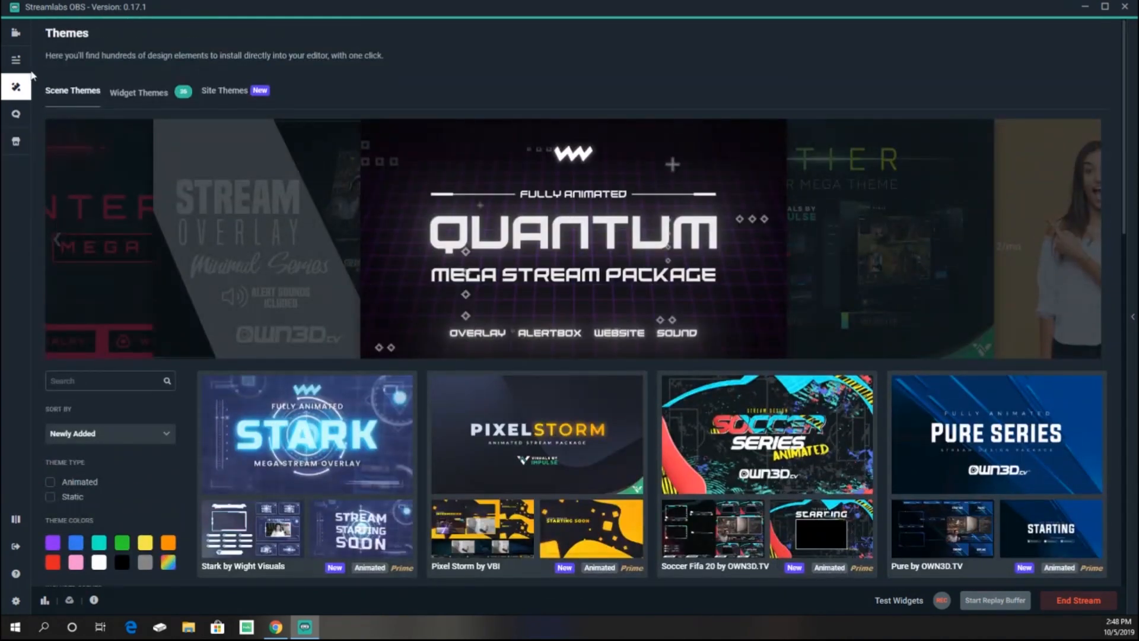
Return to the scene editor and look through the list of scene collections.
left_click(16, 60)
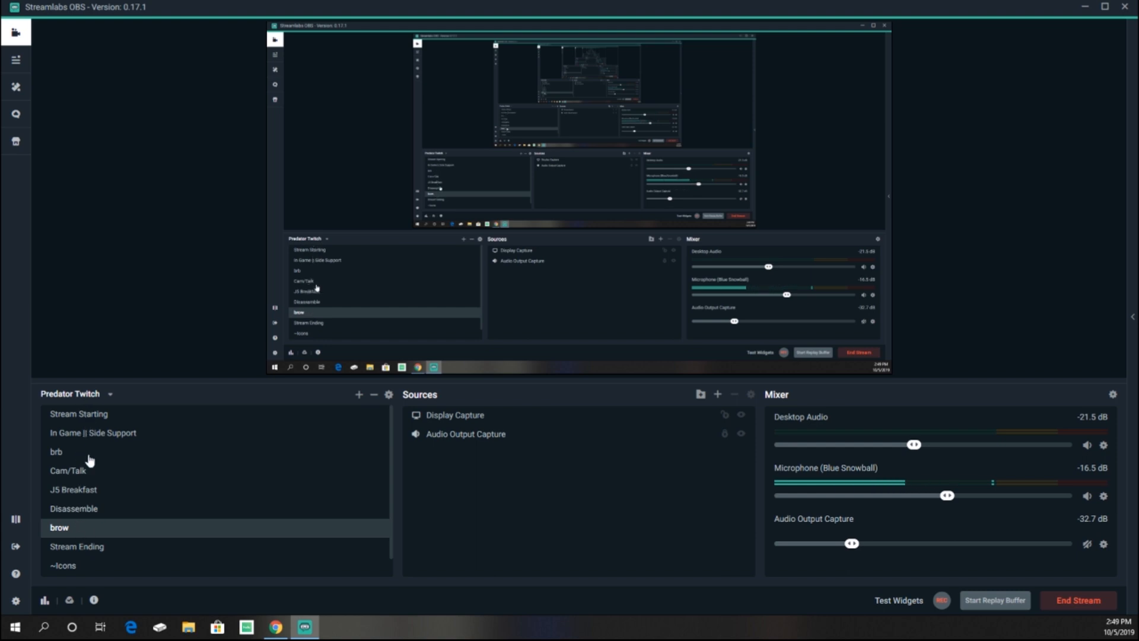
left_click(109, 395)
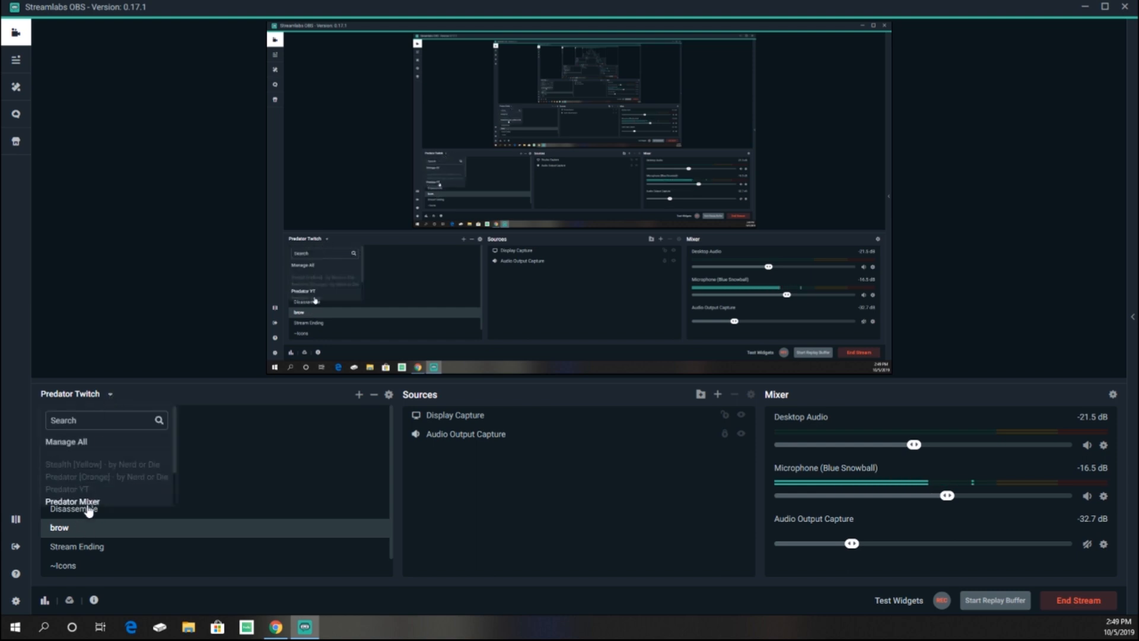
scroll(95, 501, "down", 3)
left_click(110, 396)
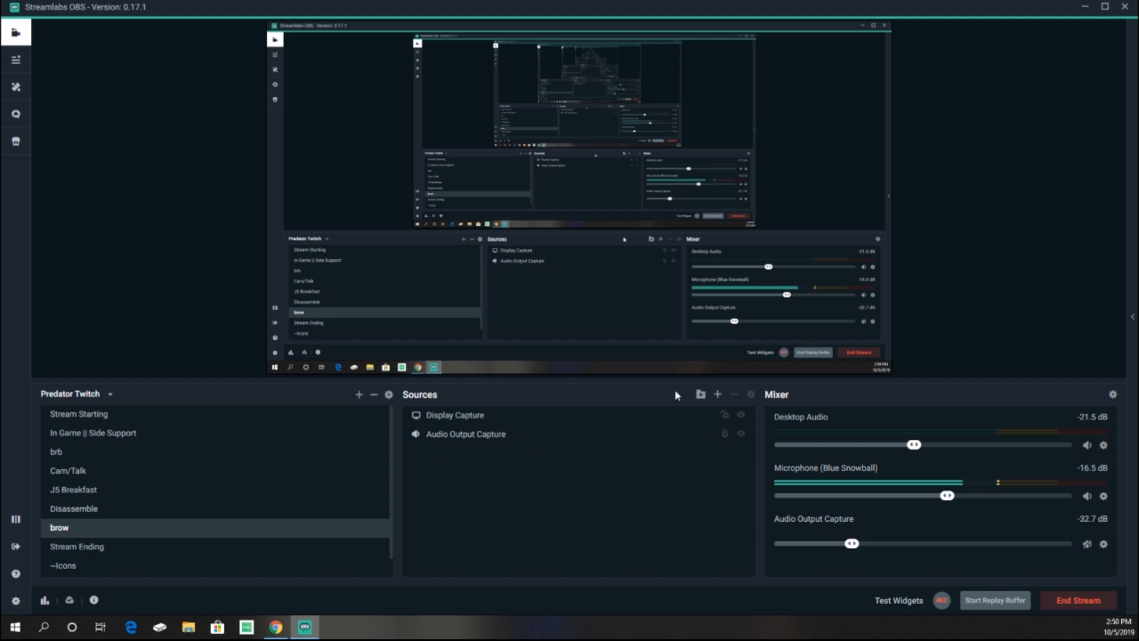
Add an Alertbox widget to the brow scene, reusing the existing source Notifs.
left_click(717, 394)
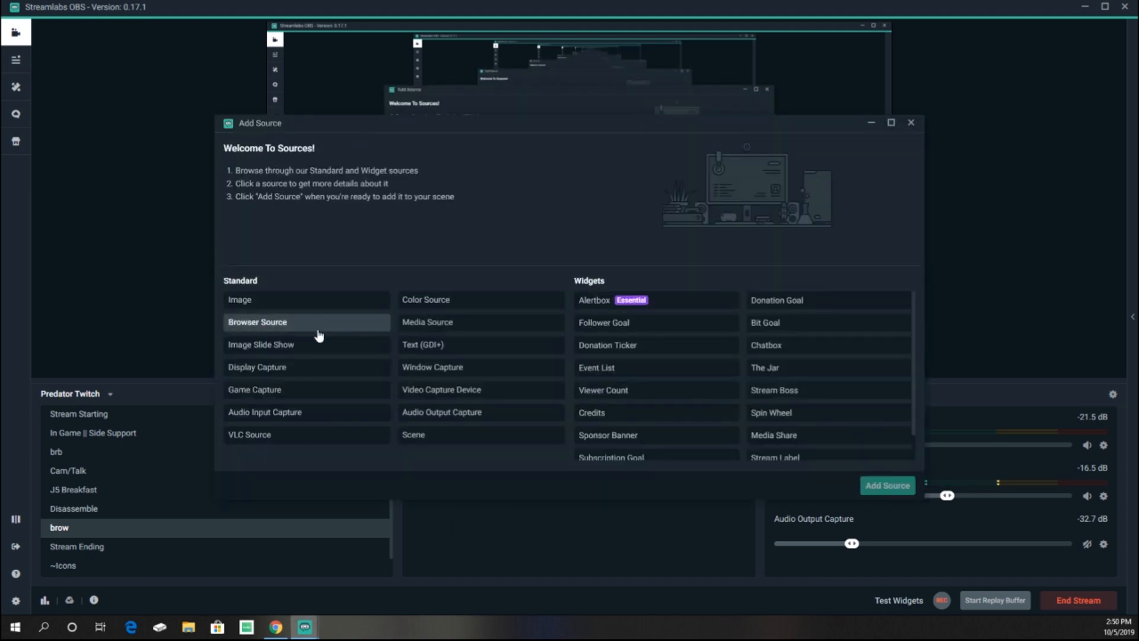
left_click(596, 302)
left_click(886, 486)
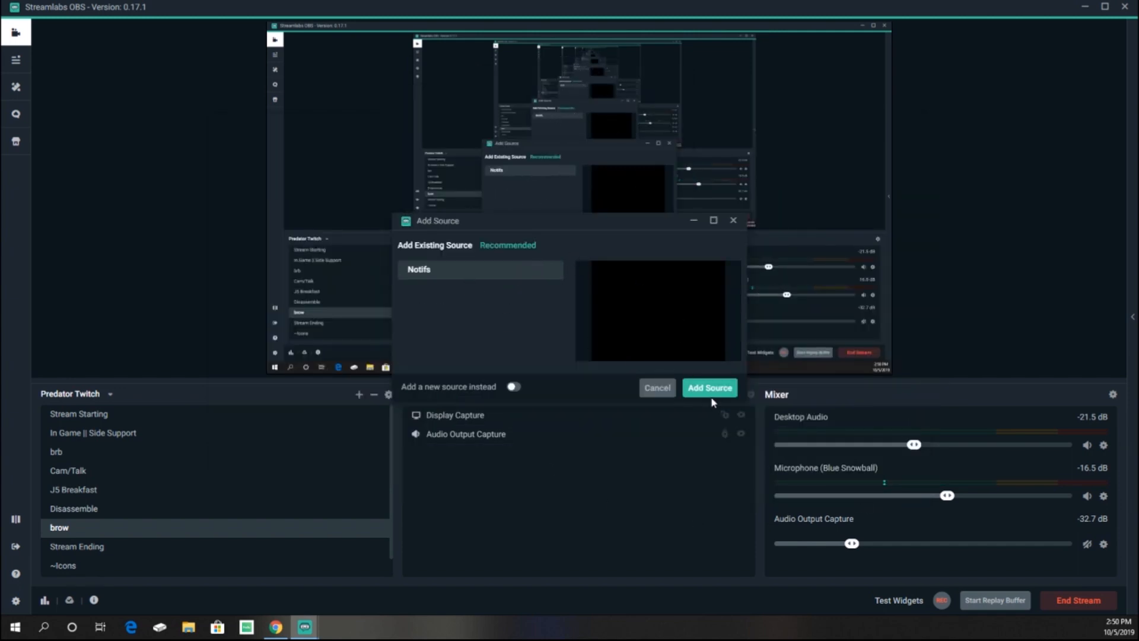
left_click(711, 394)
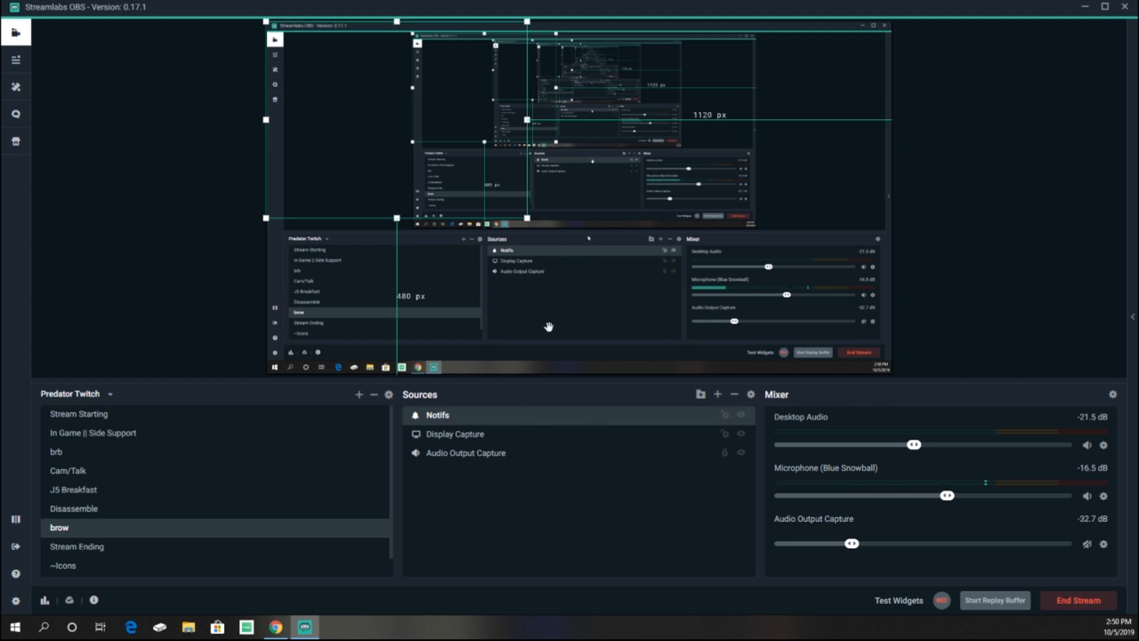
Move the Notifs alert box down to about mid-height near the canvas's left edge and trigger a test Follow alert.
left_click_drag(413, 118, 393, 217)
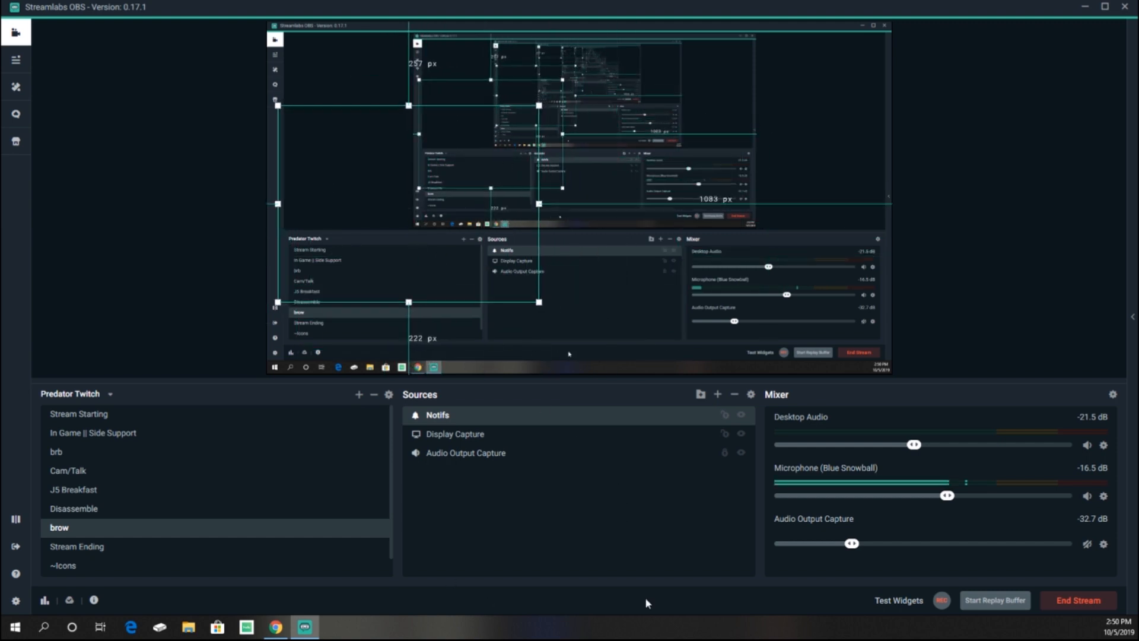
mouse_move(898, 601)
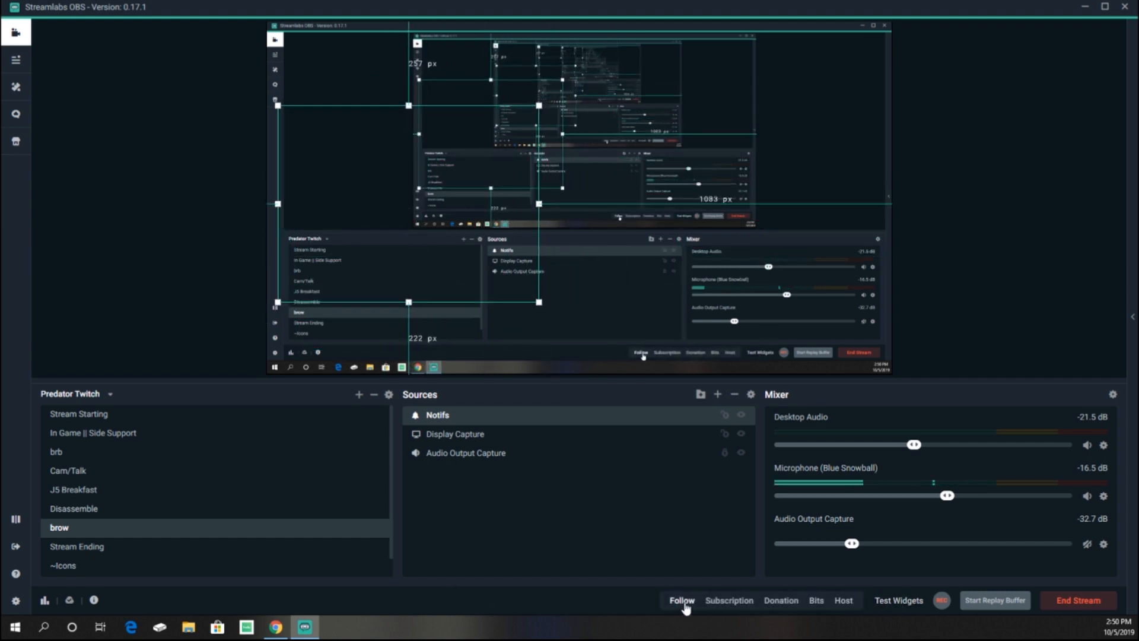
left_click(682, 601)
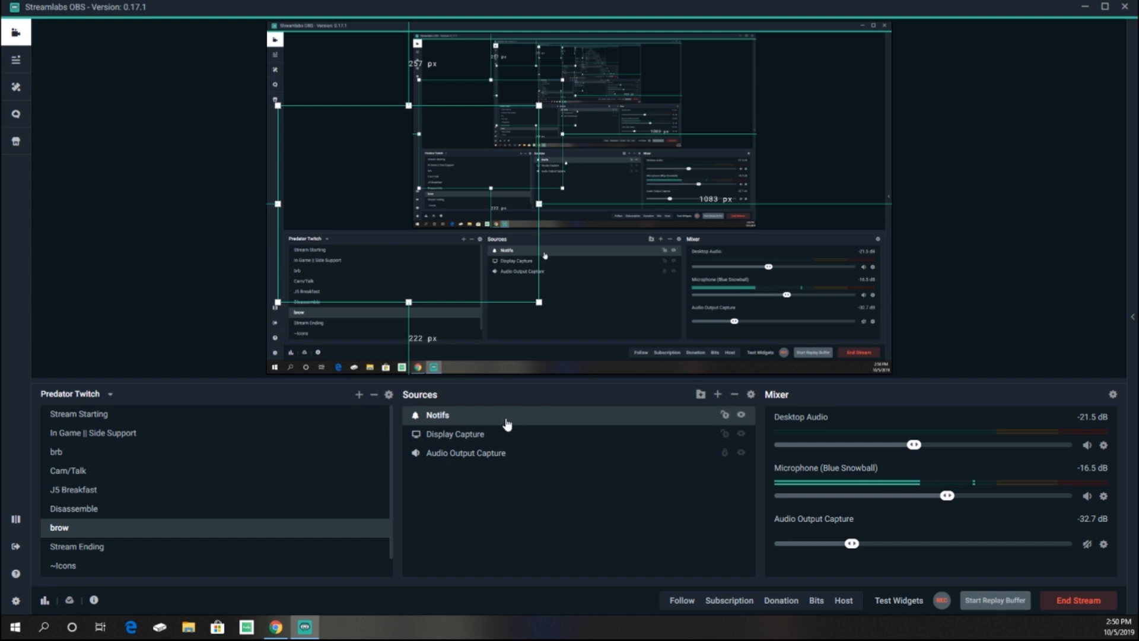
Delete the Notifs source from the brow scene.
key("Delete")
left_click(594, 317)
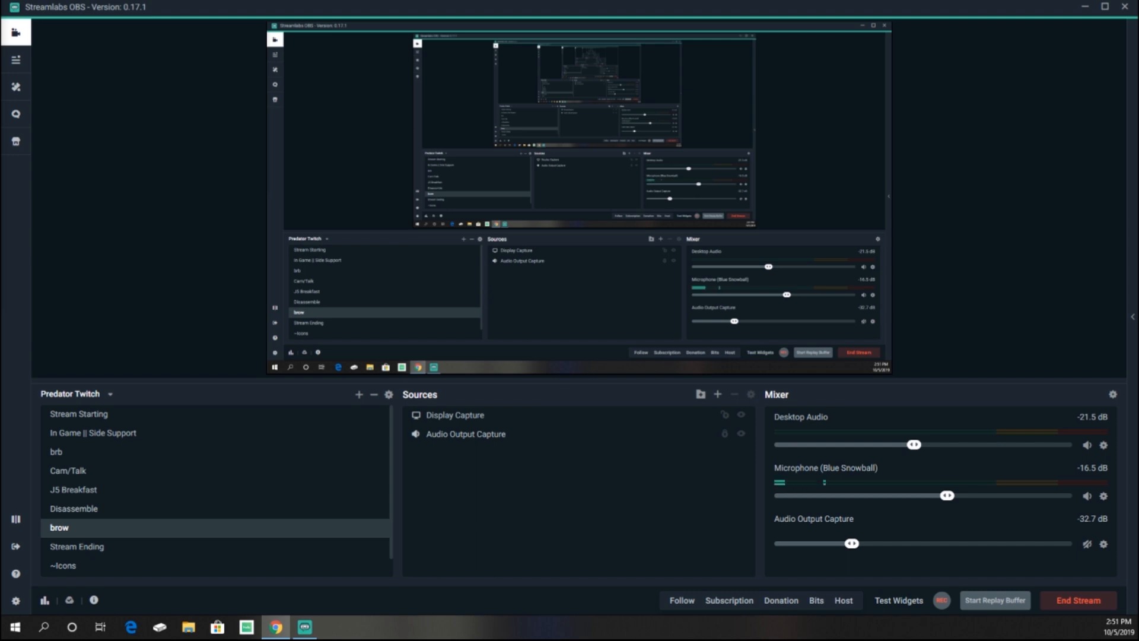
Switch to the Streamlabs Alert Box page in Chrome, dismissing its Alert Types tutorial and maximizing the browser window.
left_click_drag(0, 0, 599, 27)
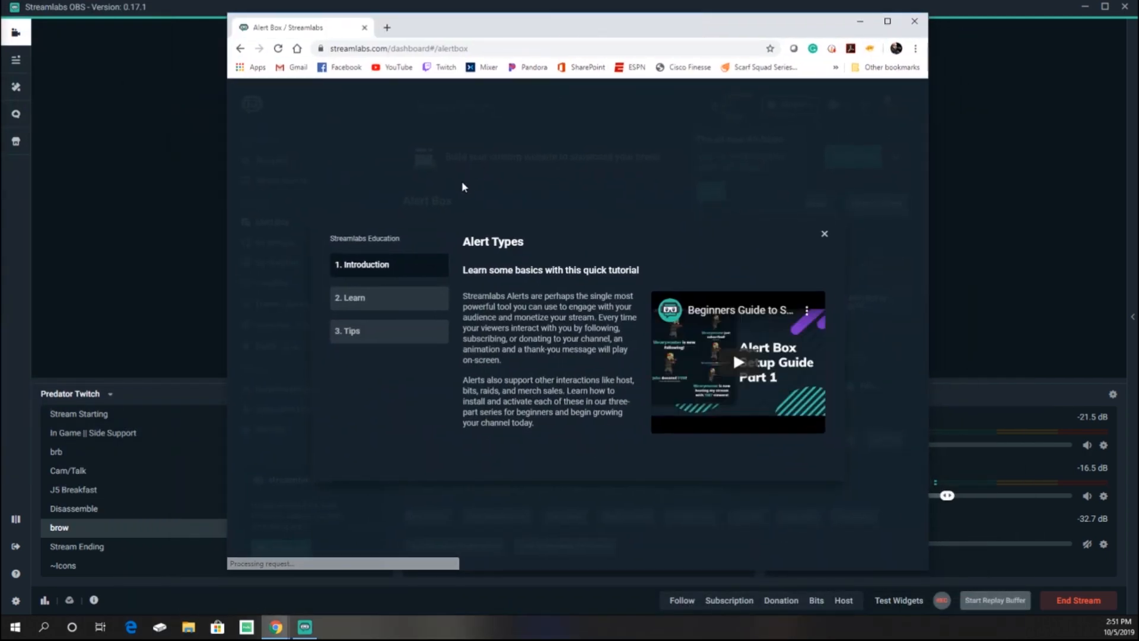
left_click(825, 234)
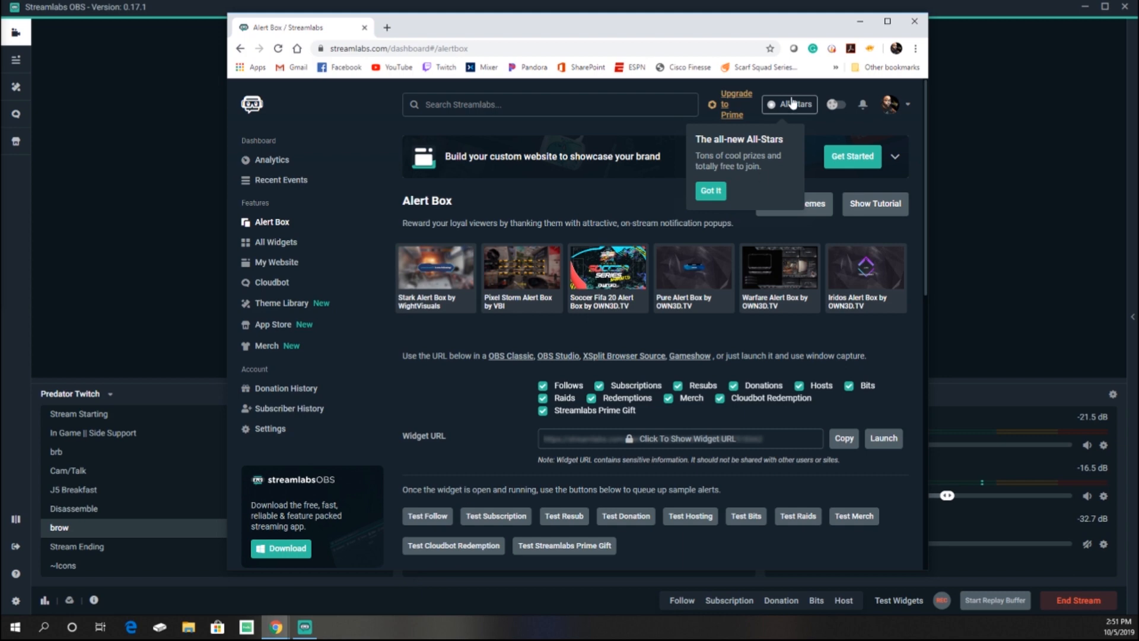
left_click(888, 21)
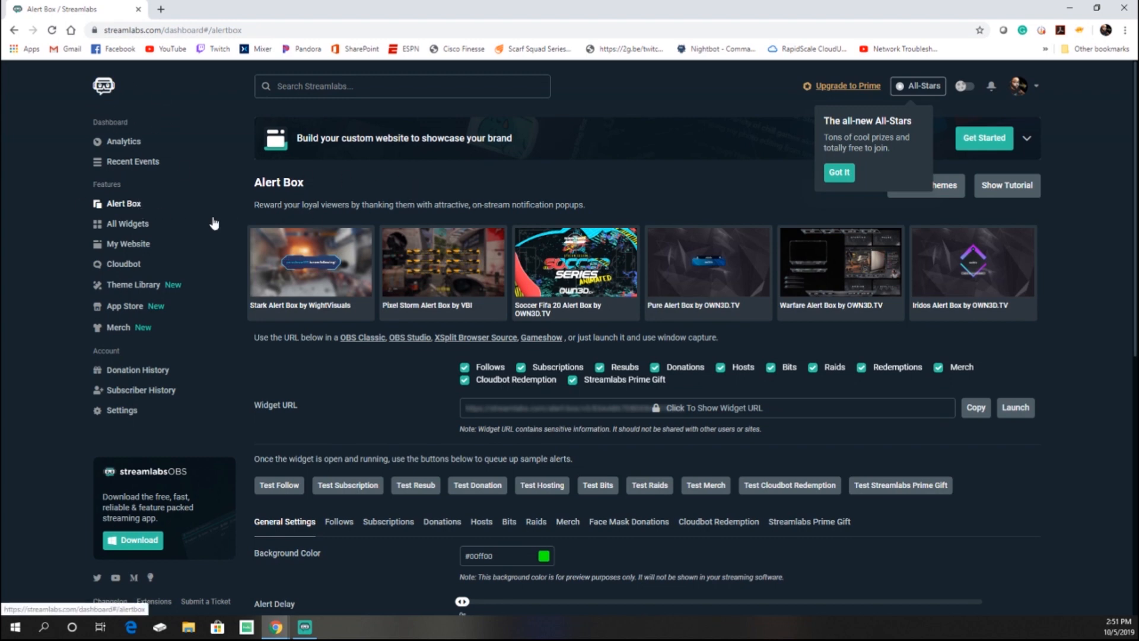
Examine the Alert Box page's test alerts and General Settings, such as alert delay, moderation delay and layout.
scroll(366, 378, "down", 2)
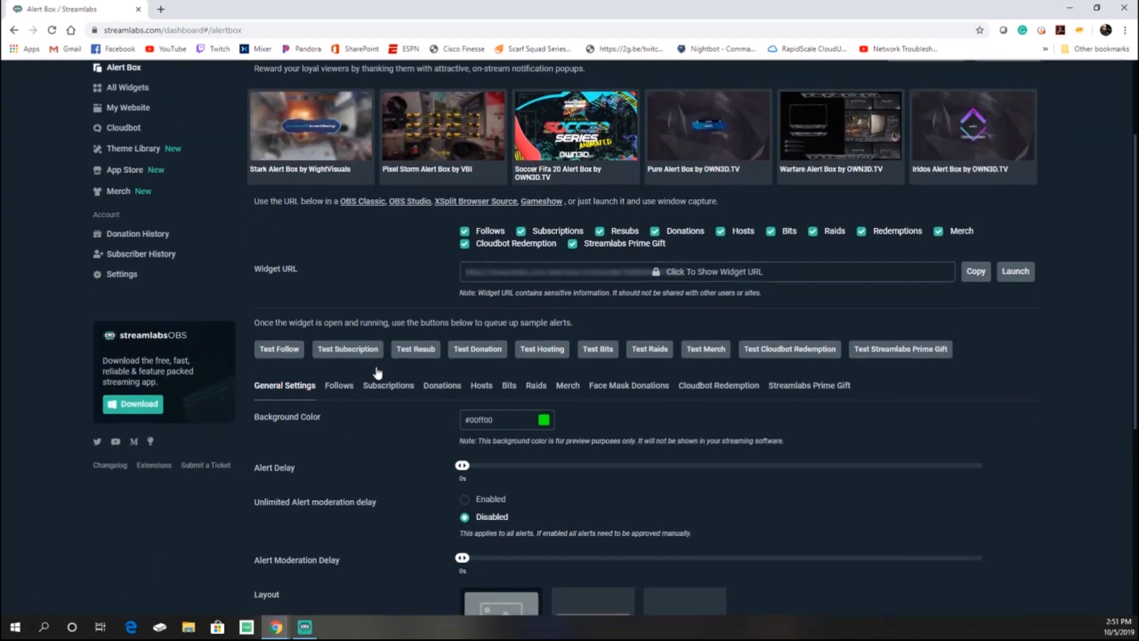
scroll(378, 372, "up", 2)
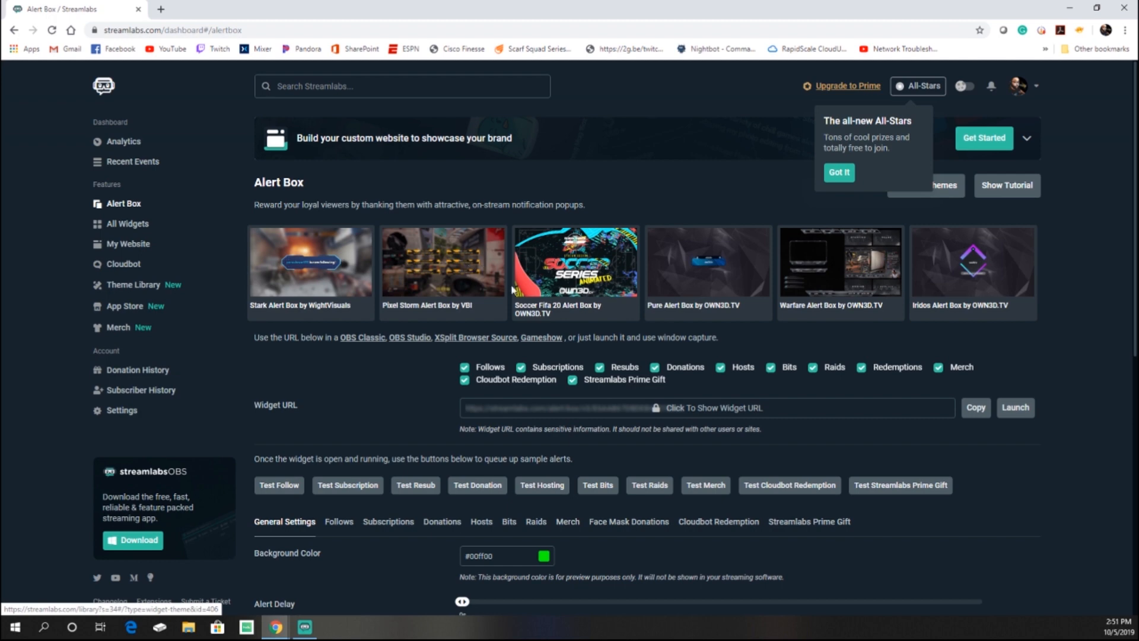
scroll(510, 287, "down", 4)
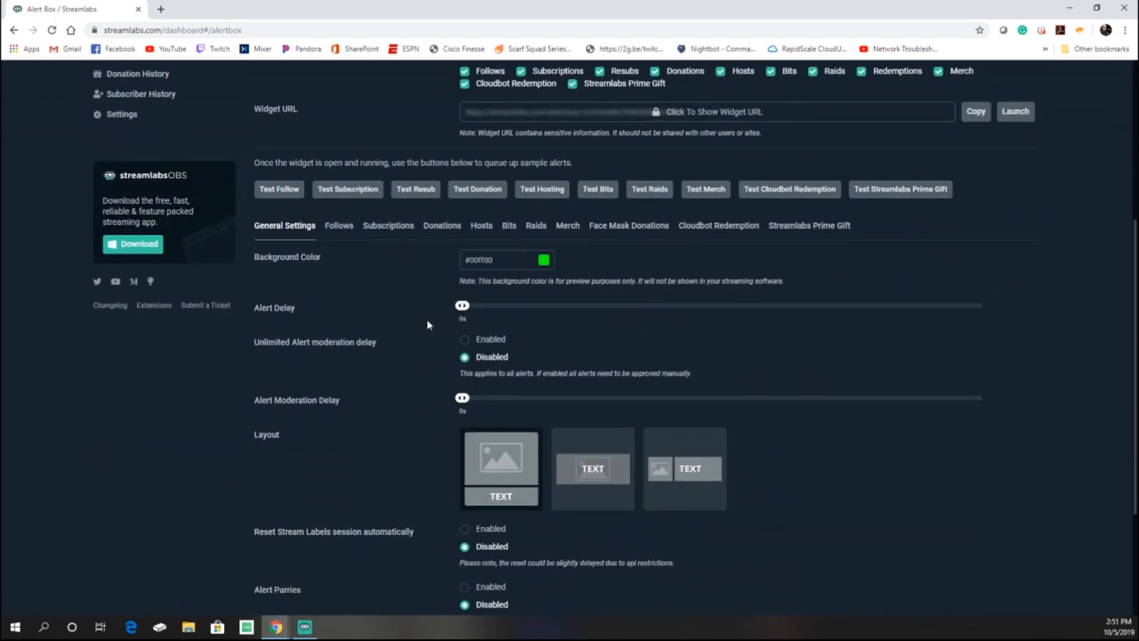
scroll(415, 339, "down", 1)
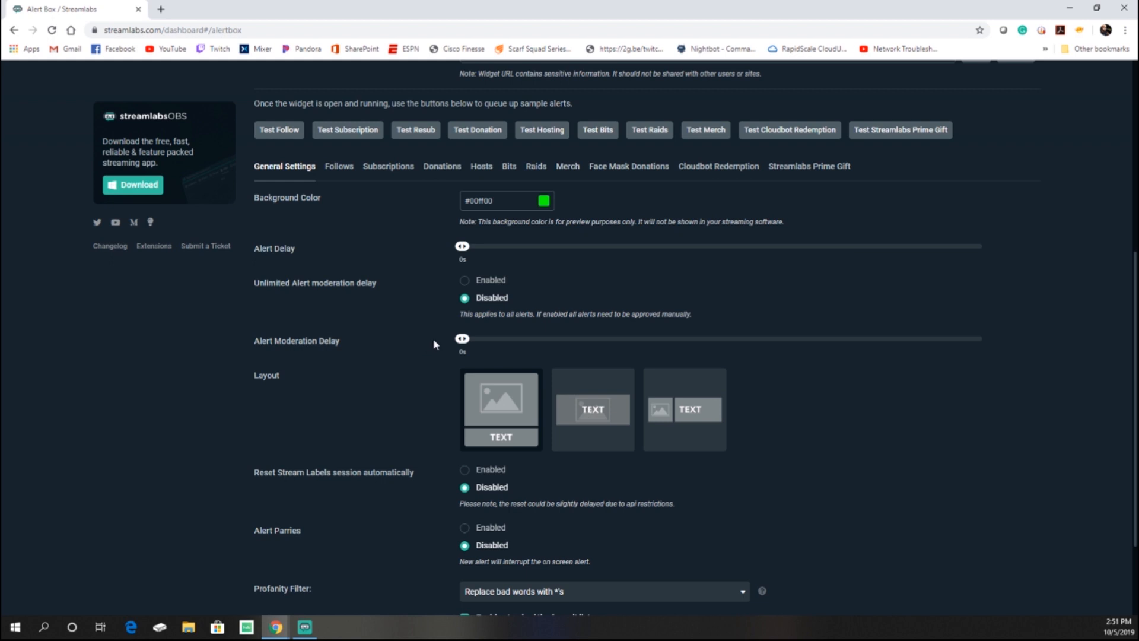
Open the Follows alert settings and examine the layout, alert animation, message template, text animation, image and sound options.
scroll(433, 342, "down", 1)
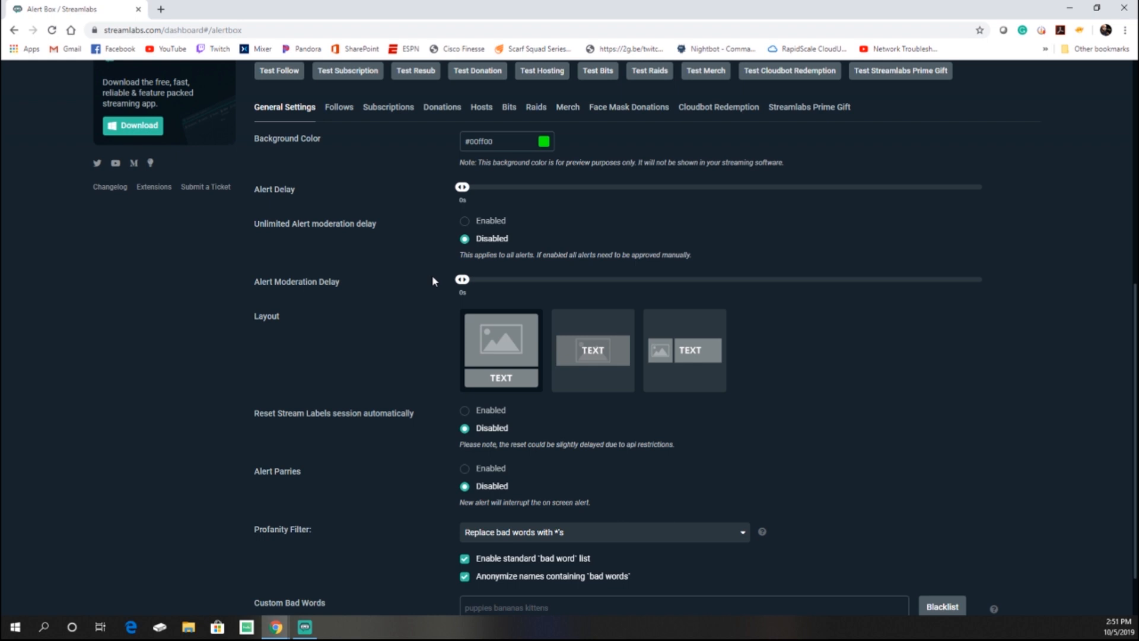
left_click(343, 112)
scroll(351, 159, "up", 3)
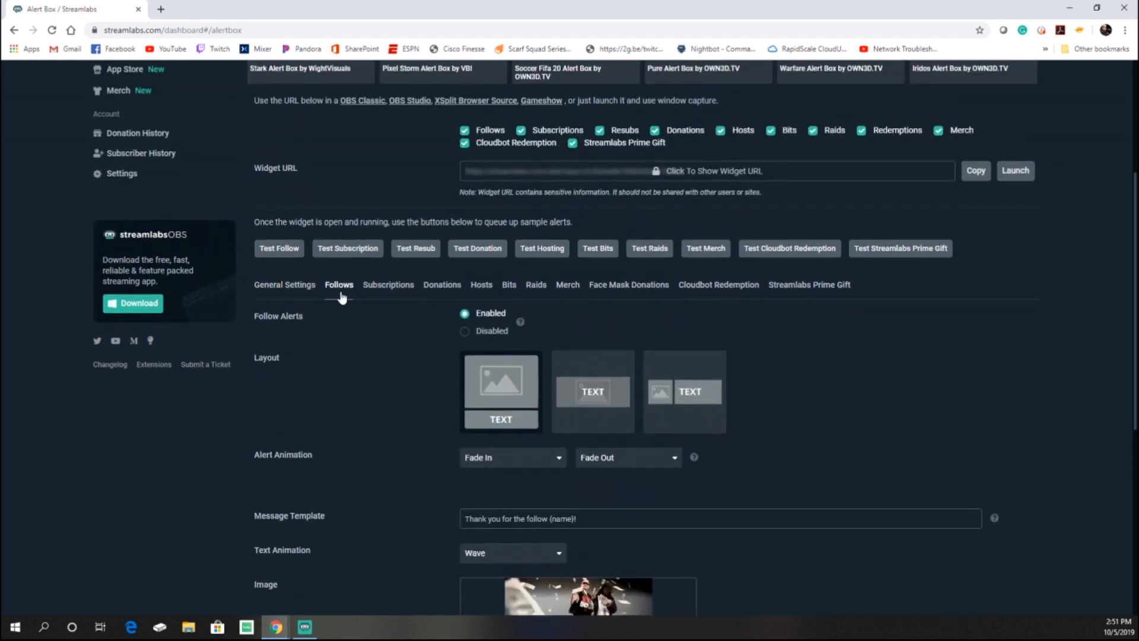
scroll(419, 393, "down", 2)
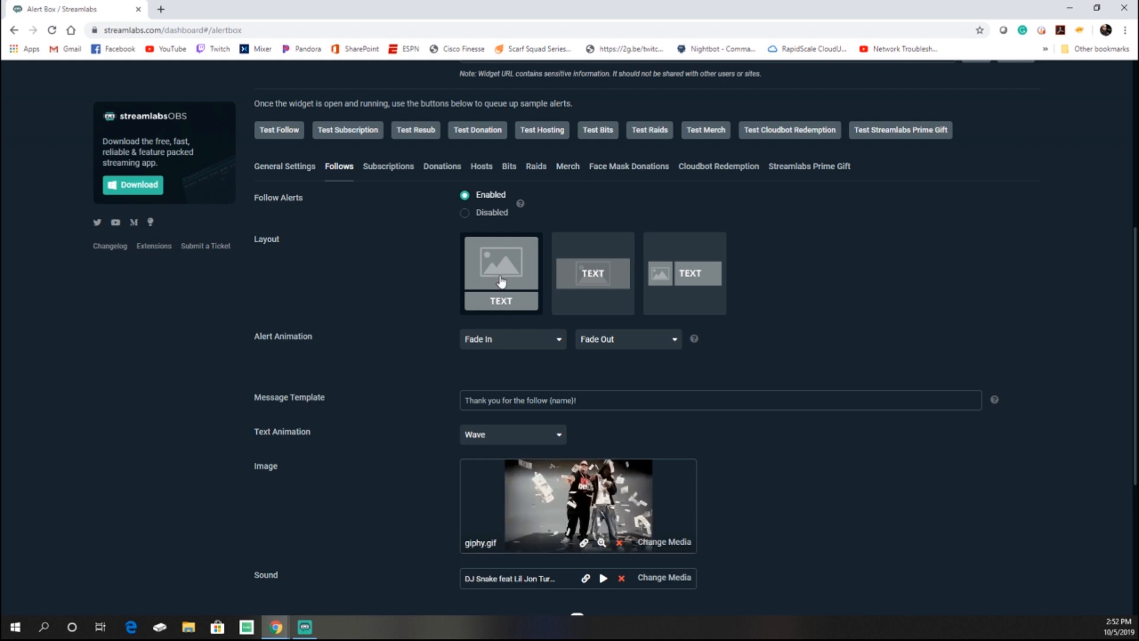
scroll(494, 282, "down", 1)
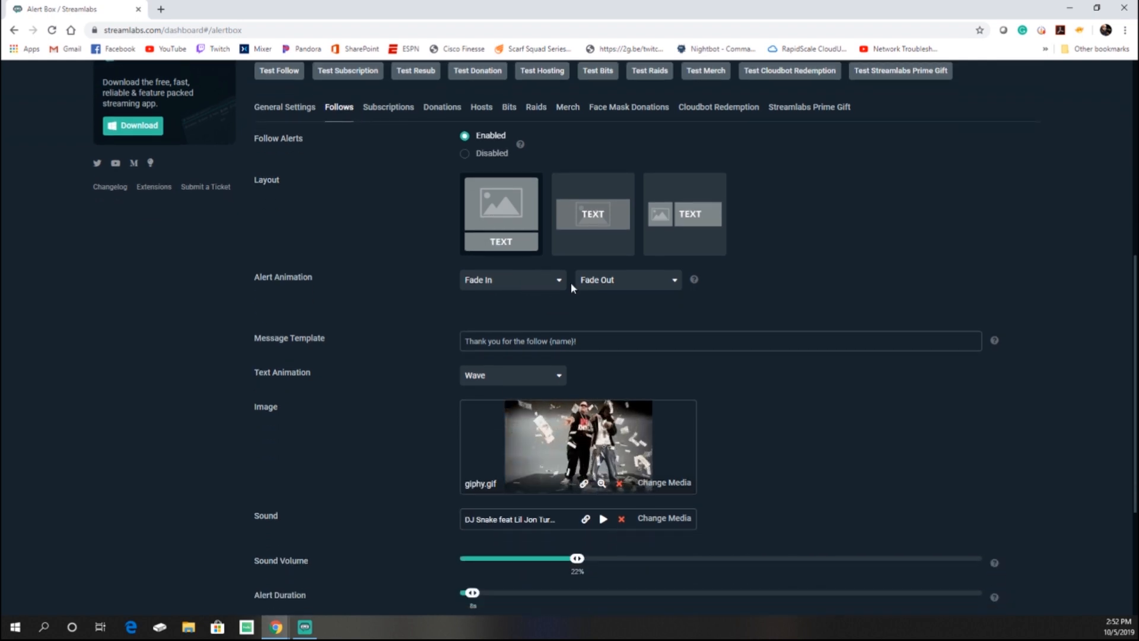
scroll(398, 309, "down", 2)
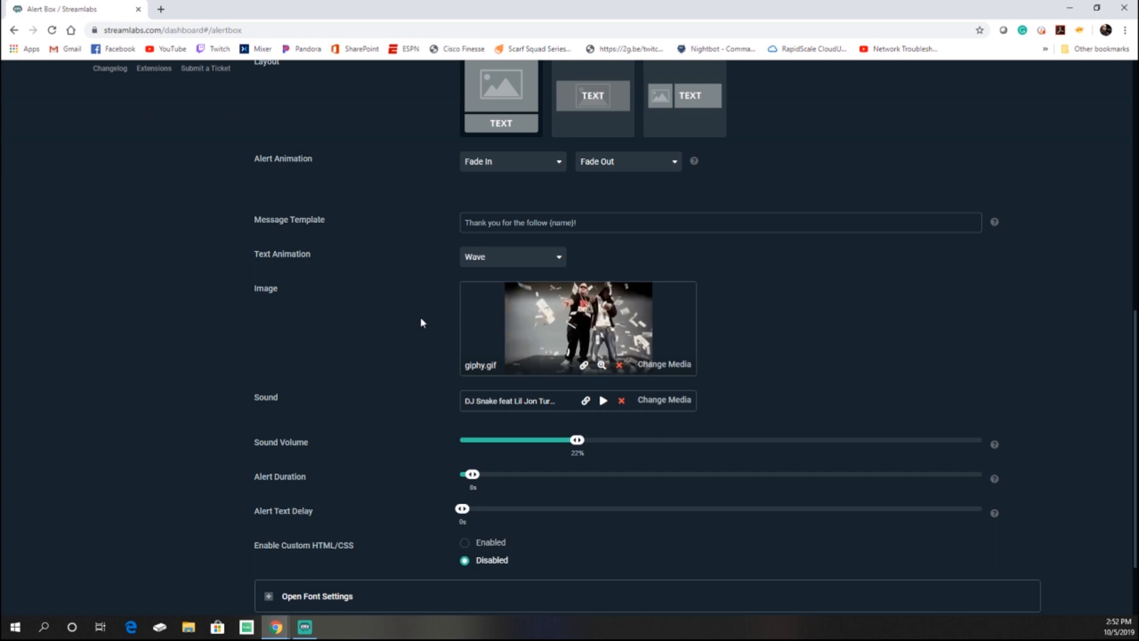
scroll(421, 319, "up", 1)
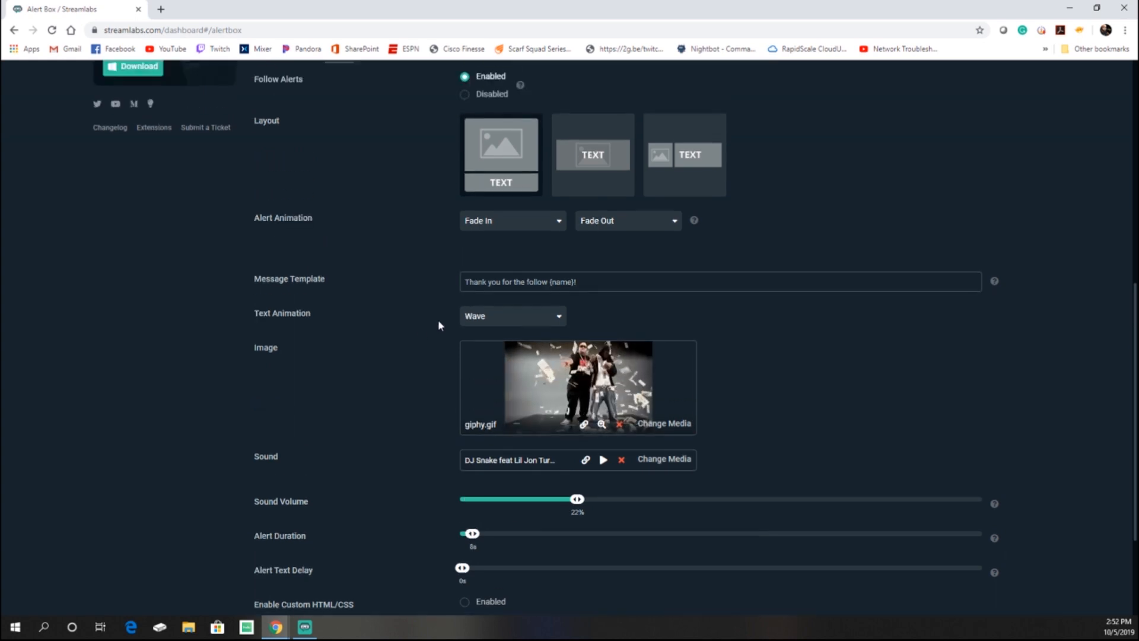
Look through the media galleries for the follow alert's image and sound, including the file upload dialog, without choosing different media.
left_click(684, 423)
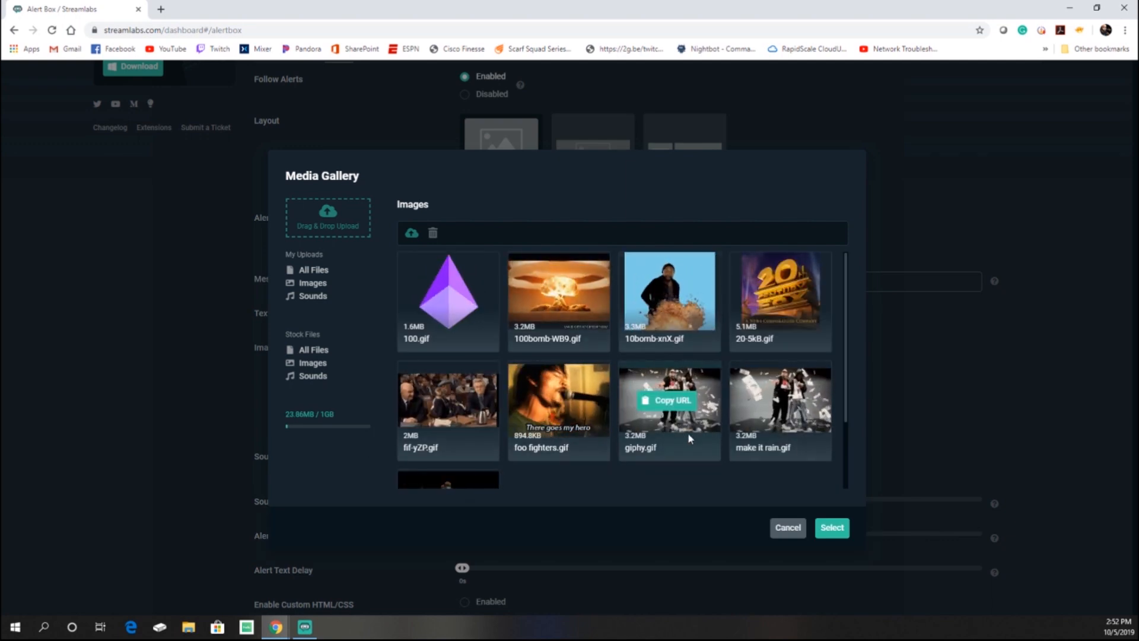
left_click(788, 528)
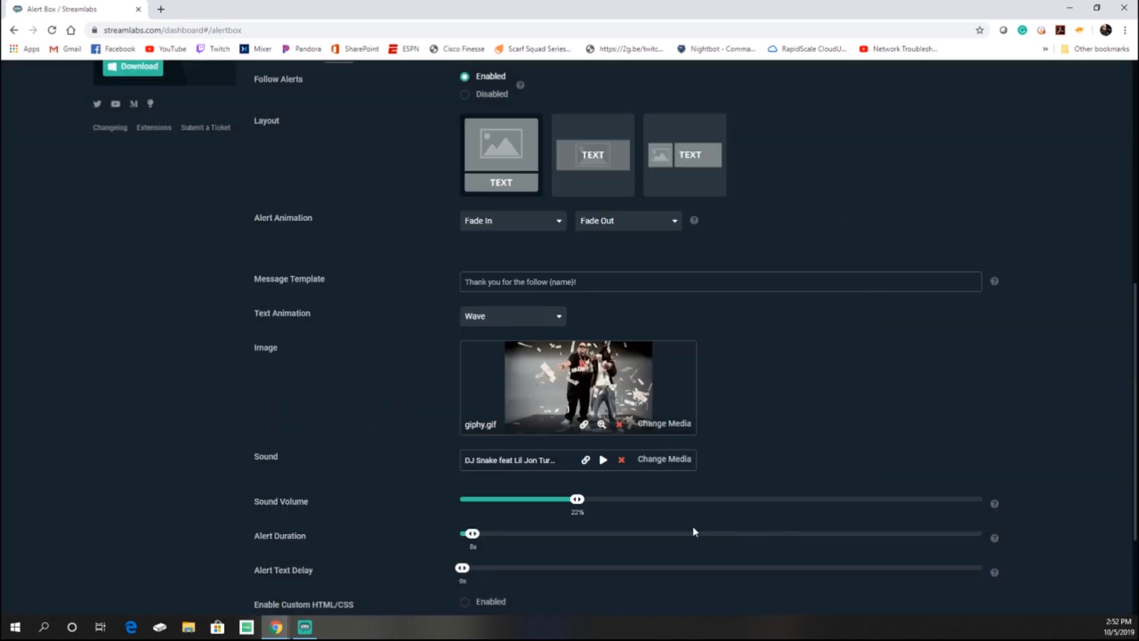
left_click(653, 466)
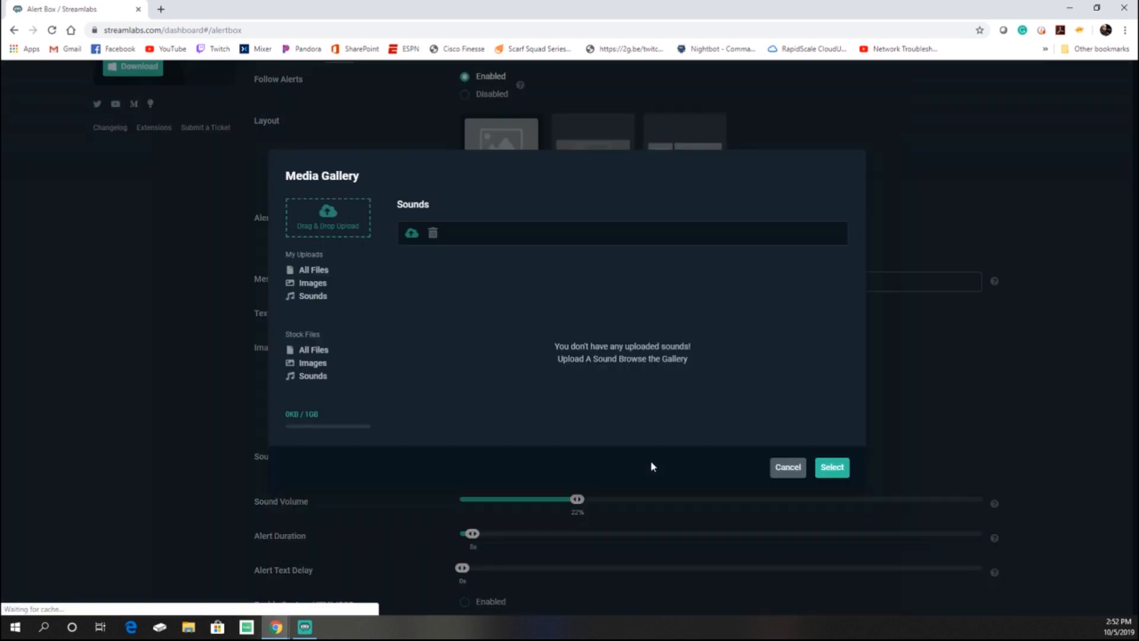
left_click(328, 221)
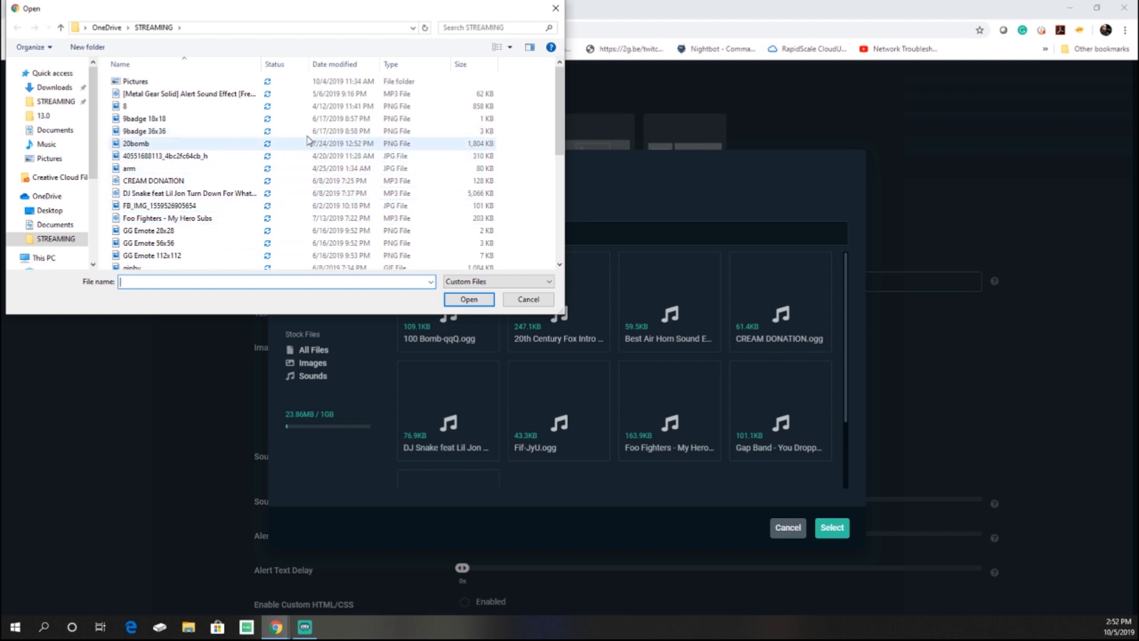
left_click(555, 9)
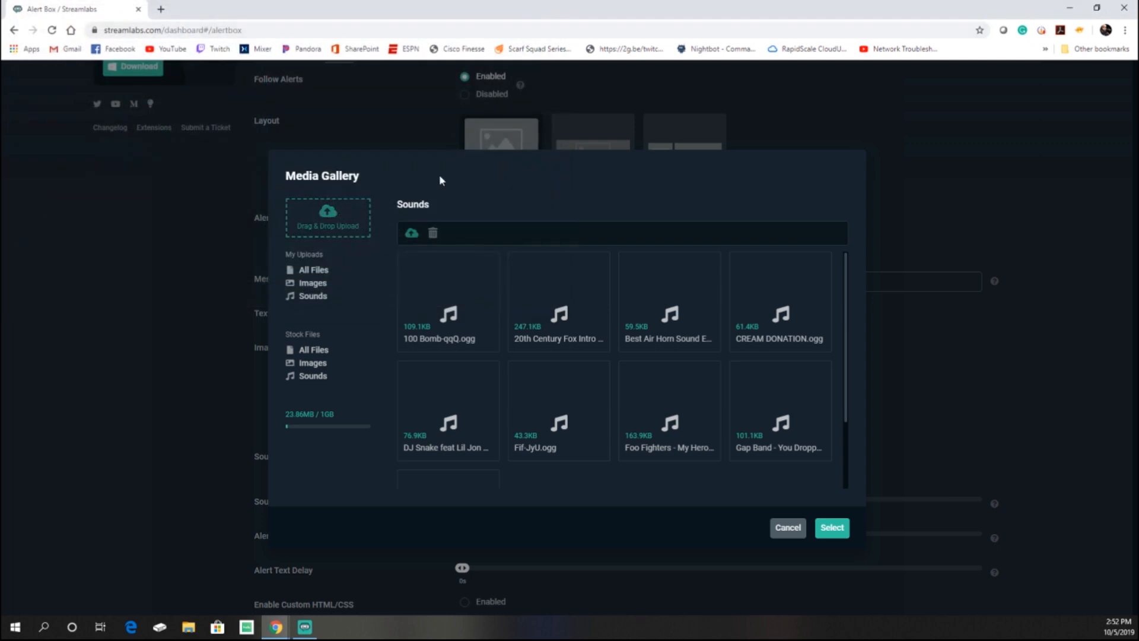
left_click(831, 528)
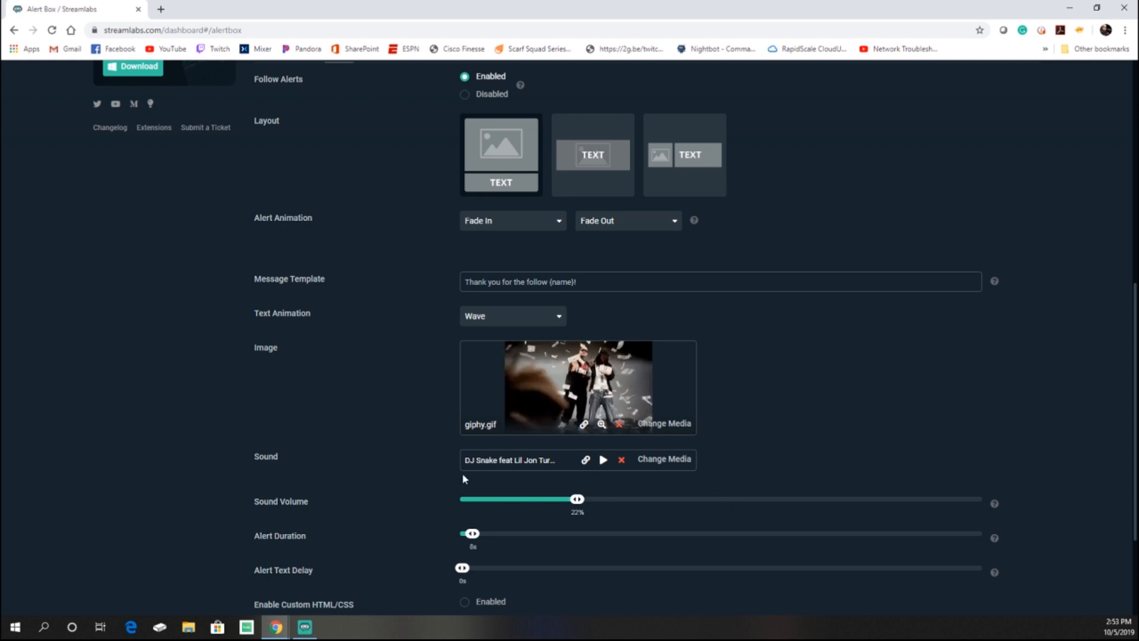
Examine the follow alert's sound volume, duration and text delay, switching Custom HTML/CSS on and back to Disabled.
scroll(370, 472, "down", 1)
scroll(375, 473, "down", 1)
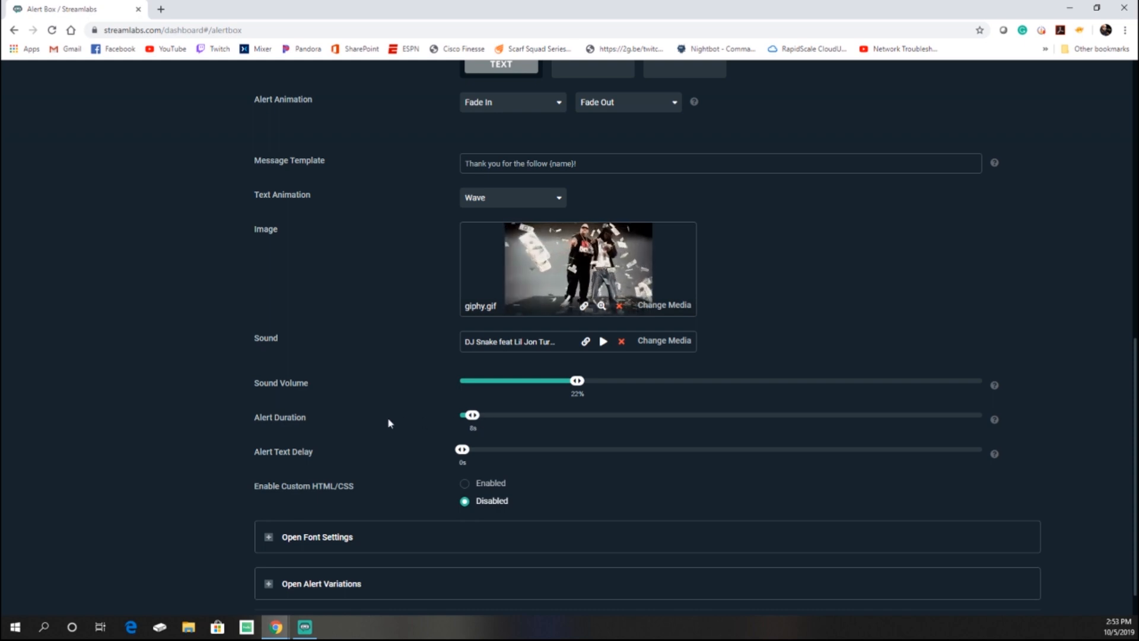
scroll(392, 424, "down", 1)
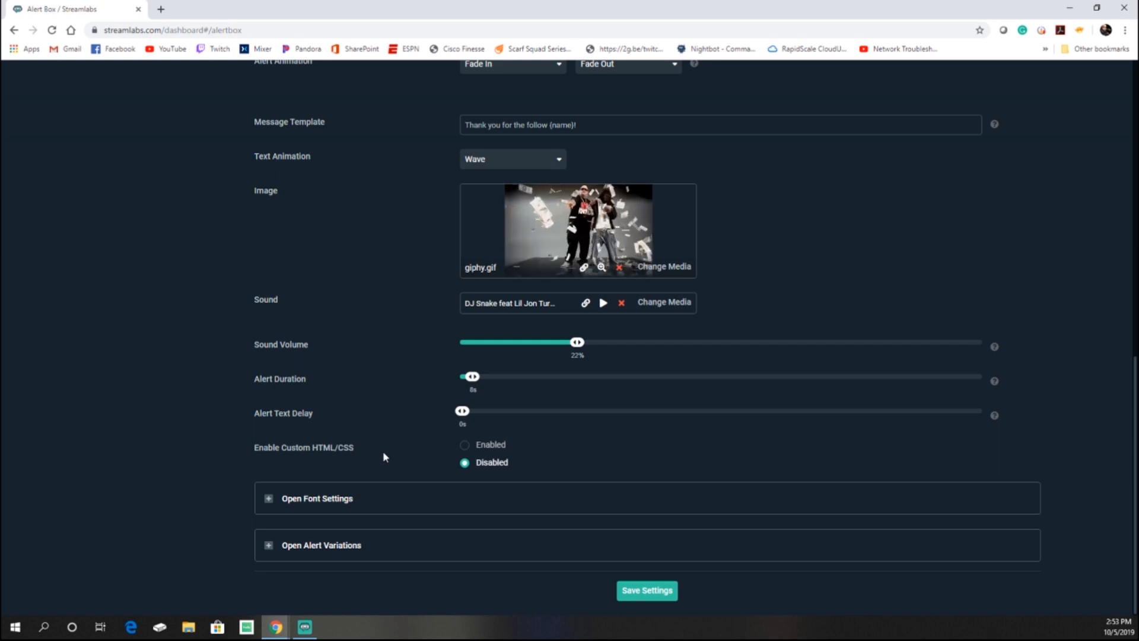
left_click(464, 447)
left_click(464, 462)
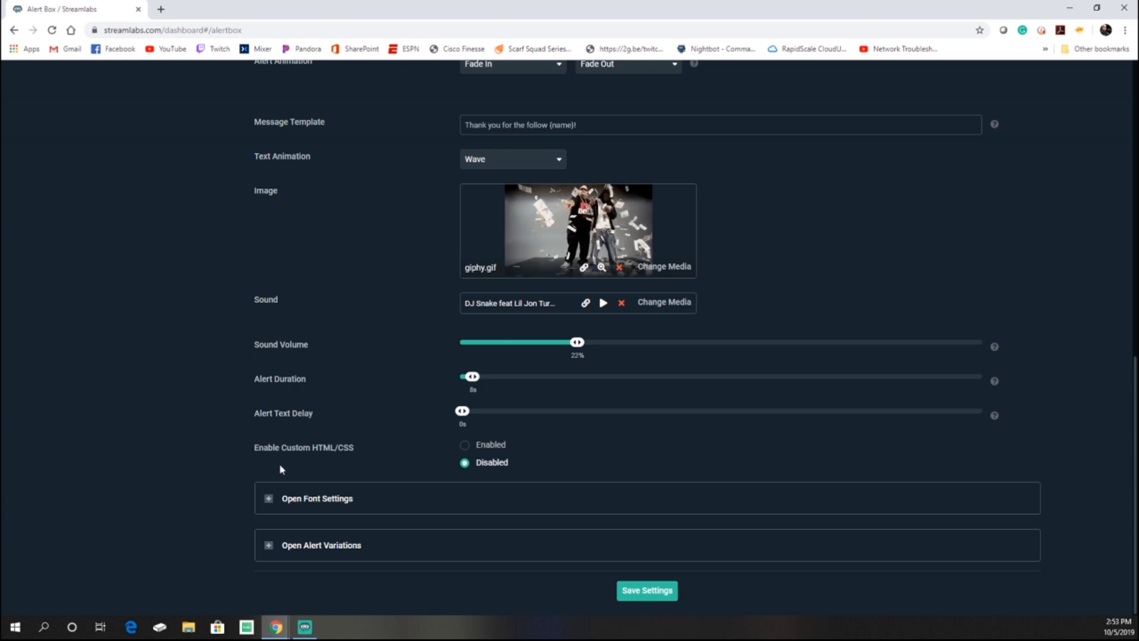
Expand the follow alert's Font Settings to view font, size, weight and color options, and collapse the section again.
left_click(274, 499)
left_click(275, 500)
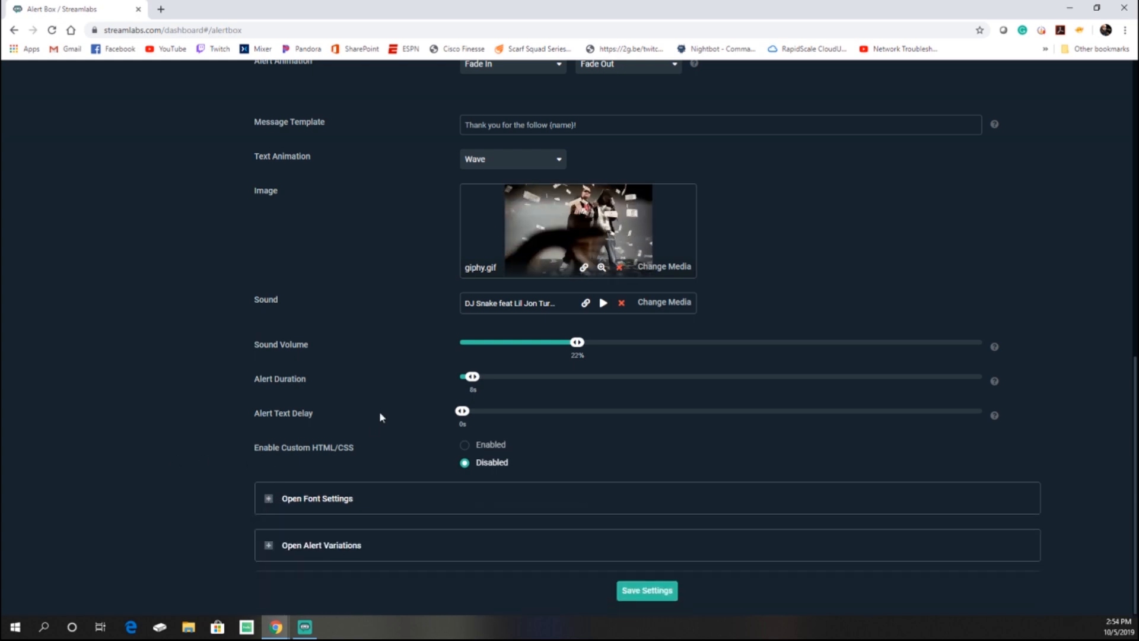
left_click(268, 505)
scroll(382, 457, "down", 3)
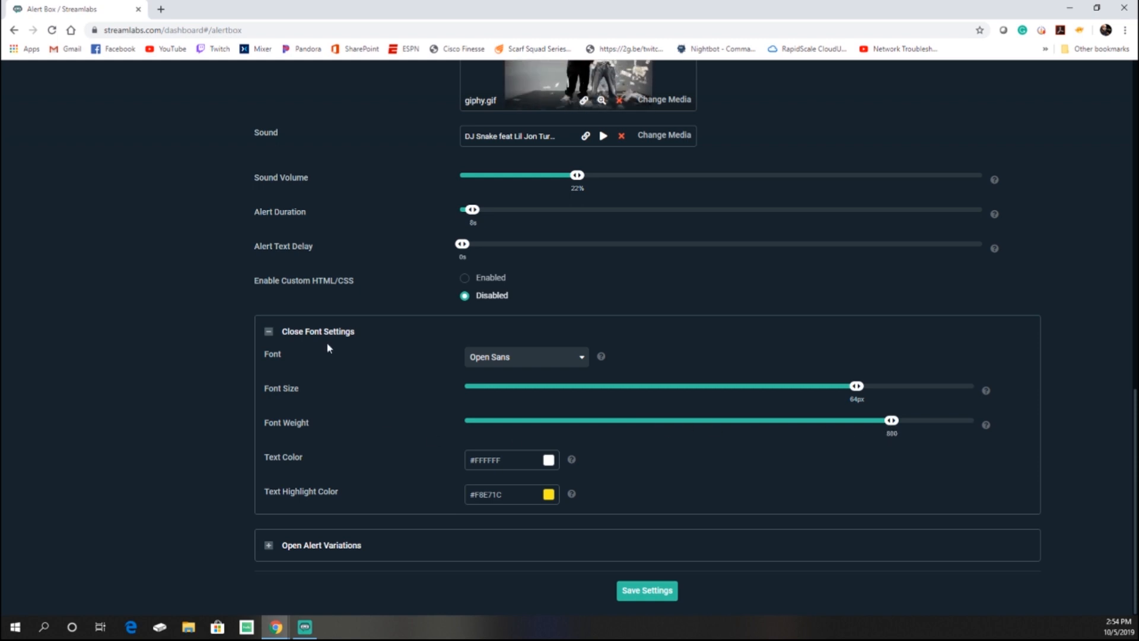
left_click(264, 333)
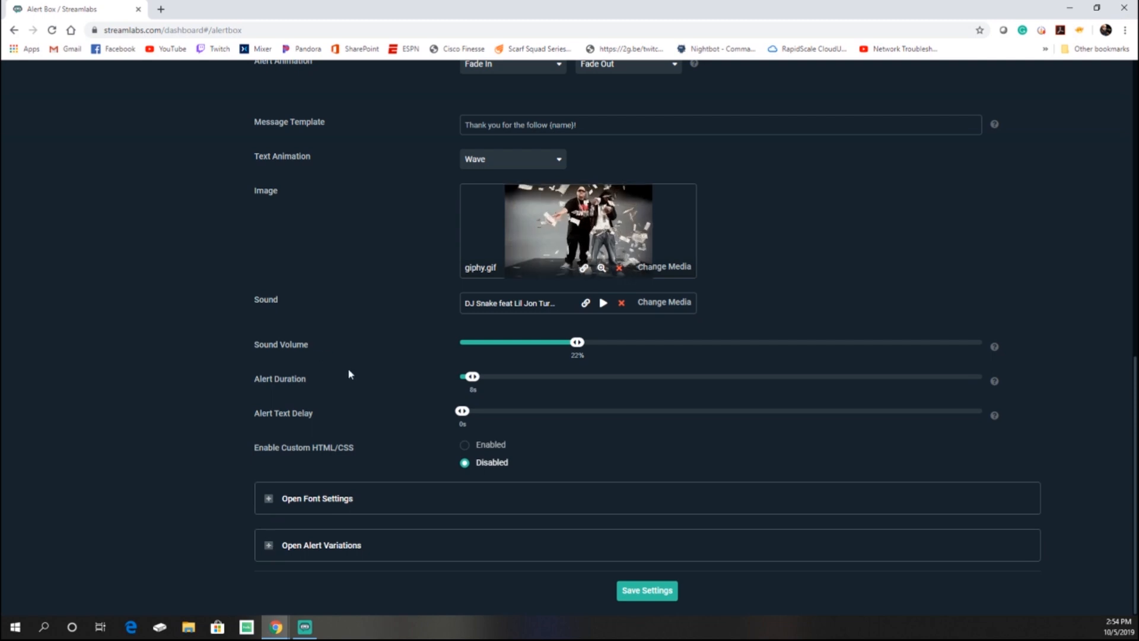
Expand the follow alert's Alert Variations to view the options for adding a variation, and collapse the section again.
scroll(348, 371, "up", 1)
scroll(302, 427, "down", 1)
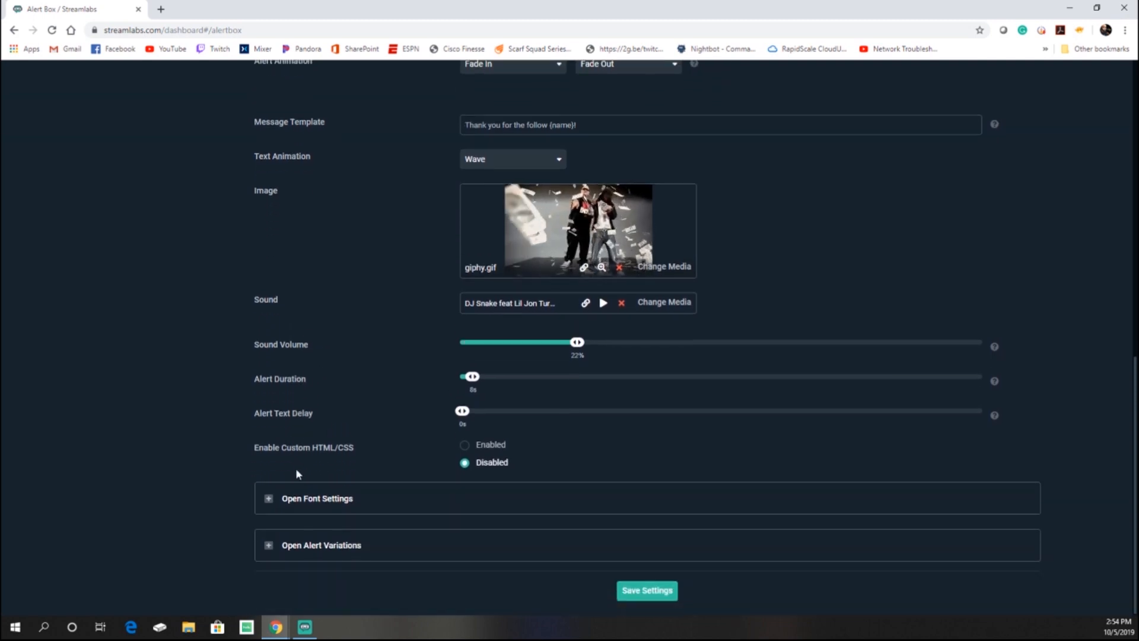
left_click(270, 545)
scroll(201, 448, "down", 2)
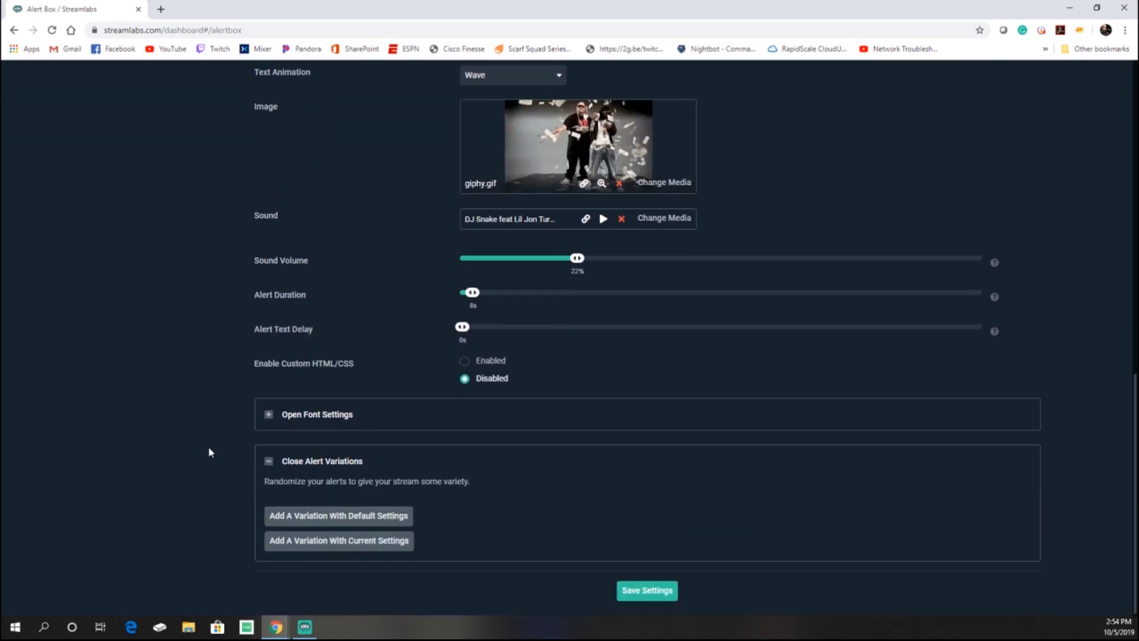
left_click(268, 461)
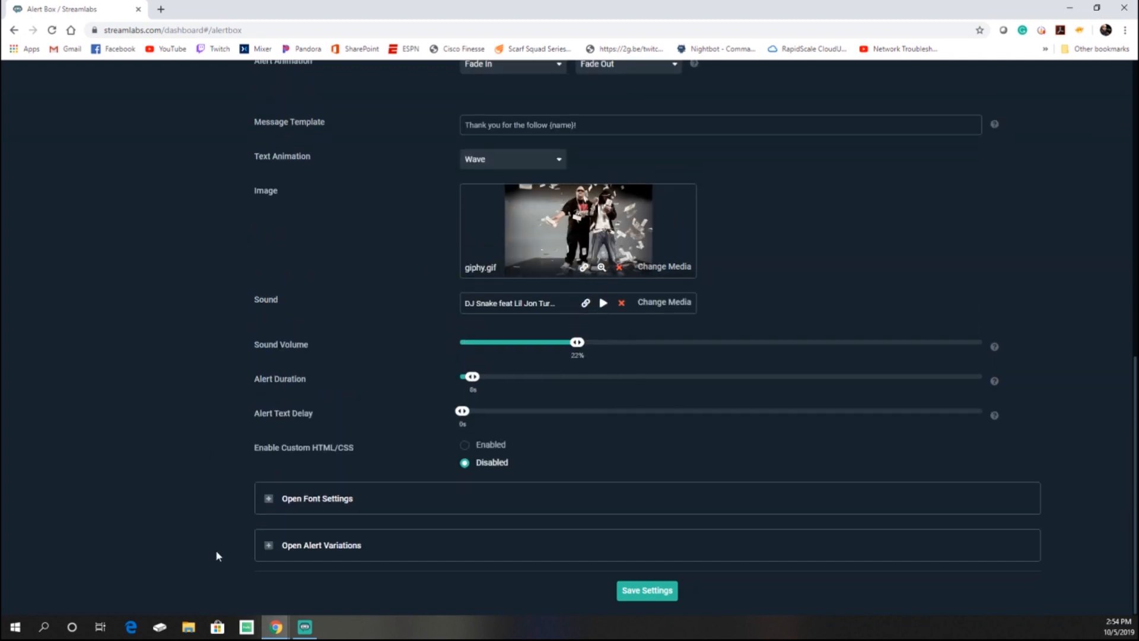
Open the Subscriptions alert settings and examine the layout, Show Prime Subs, message template, text animation, image and sound.
scroll(253, 530, "up", 2)
scroll(253, 531, "up", 7)
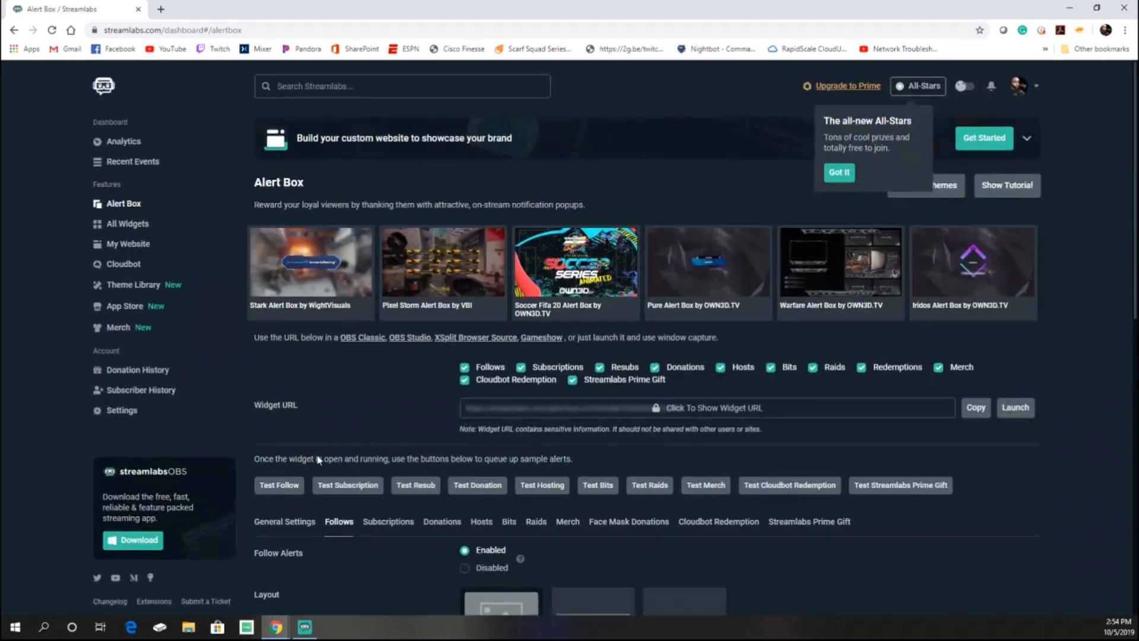
scroll(381, 391, "down", 3)
left_click(394, 345)
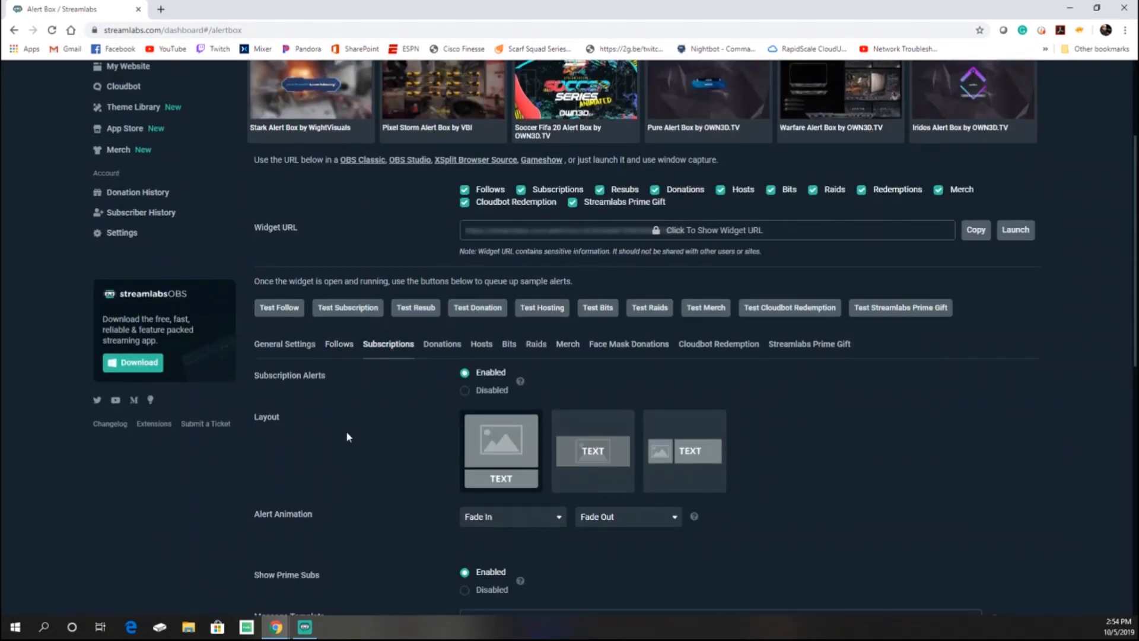
scroll(354, 451, "down", 2)
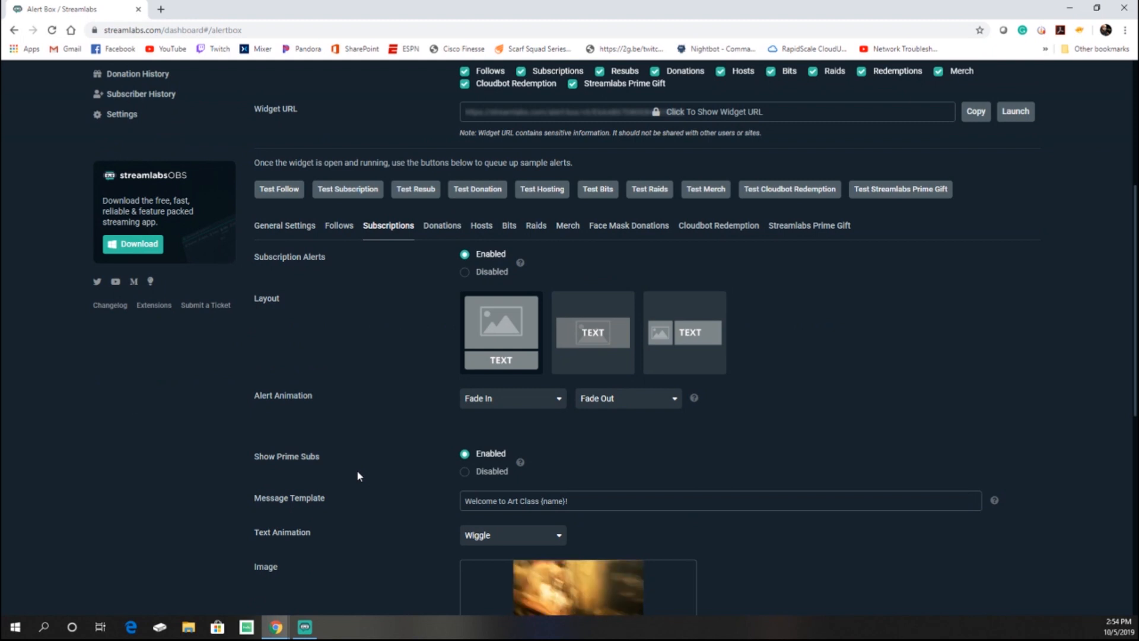
scroll(357, 472, "down", 2)
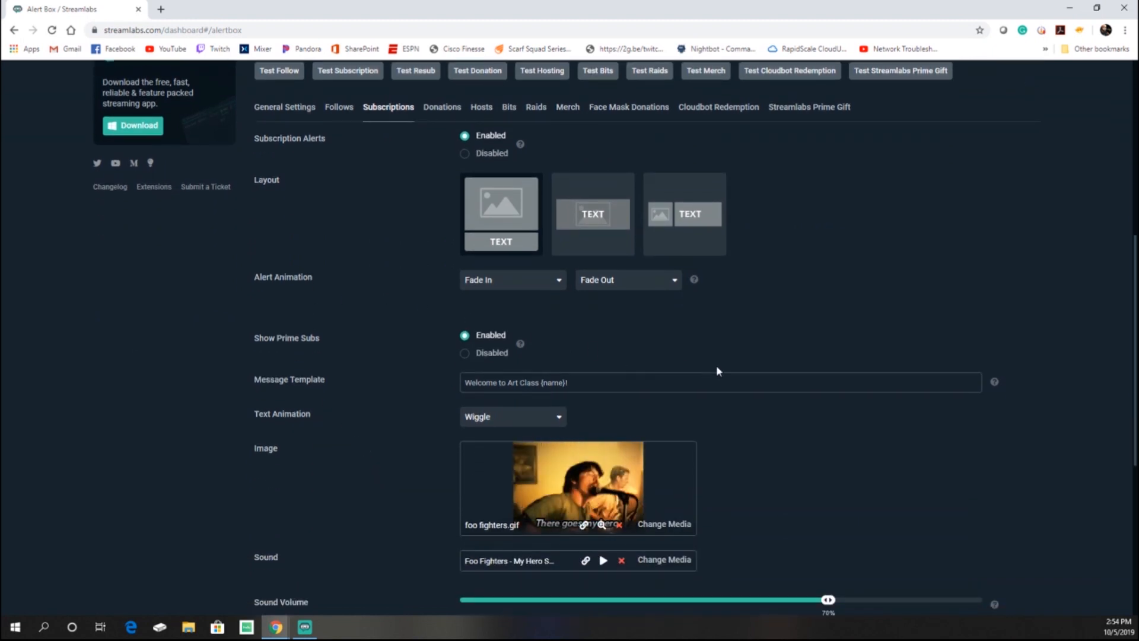
scroll(408, 353, "down", 1)
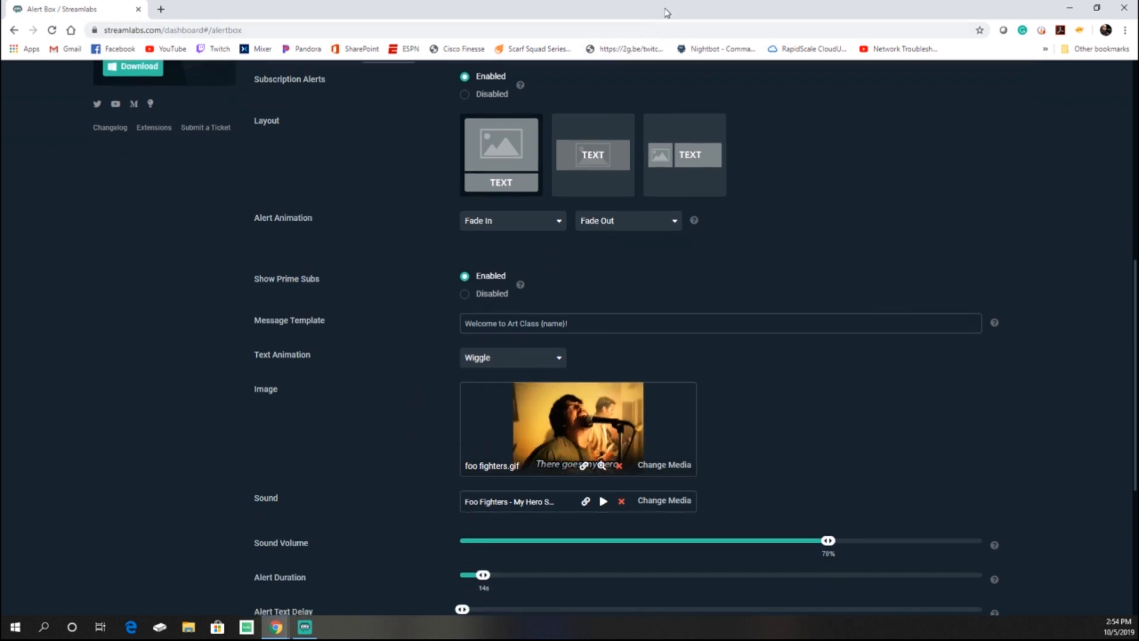
Restore the maximized Chrome window to a smaller size and place it over the middle of the Streamlabs OBS window.
left_click_drag(665, 9, 0, 48)
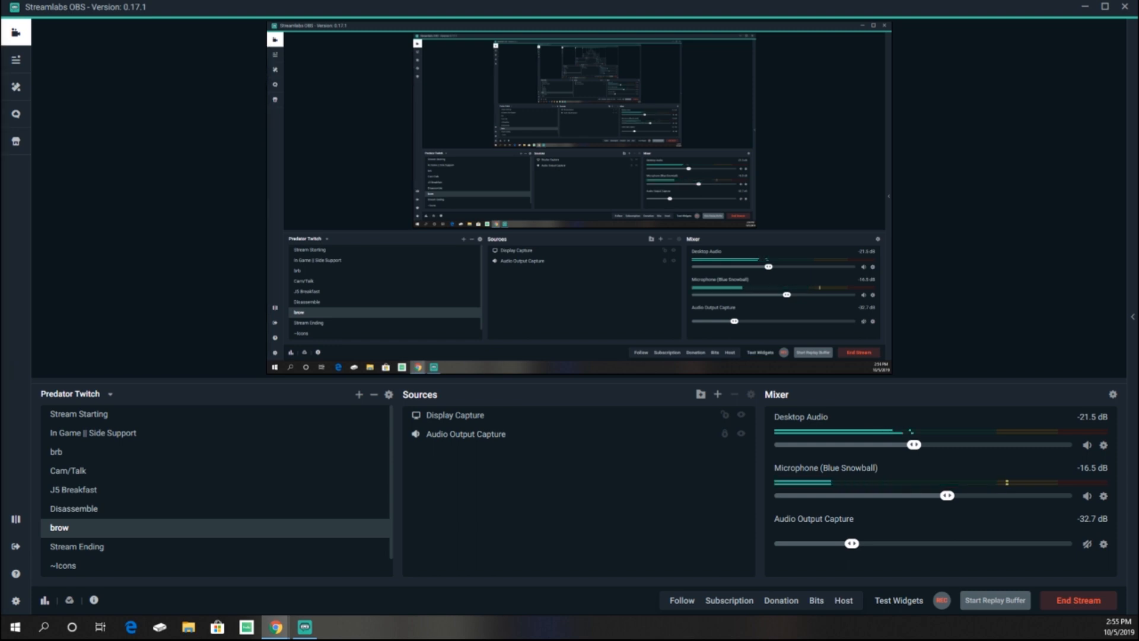
left_click_drag(0, 125, 548, 35)
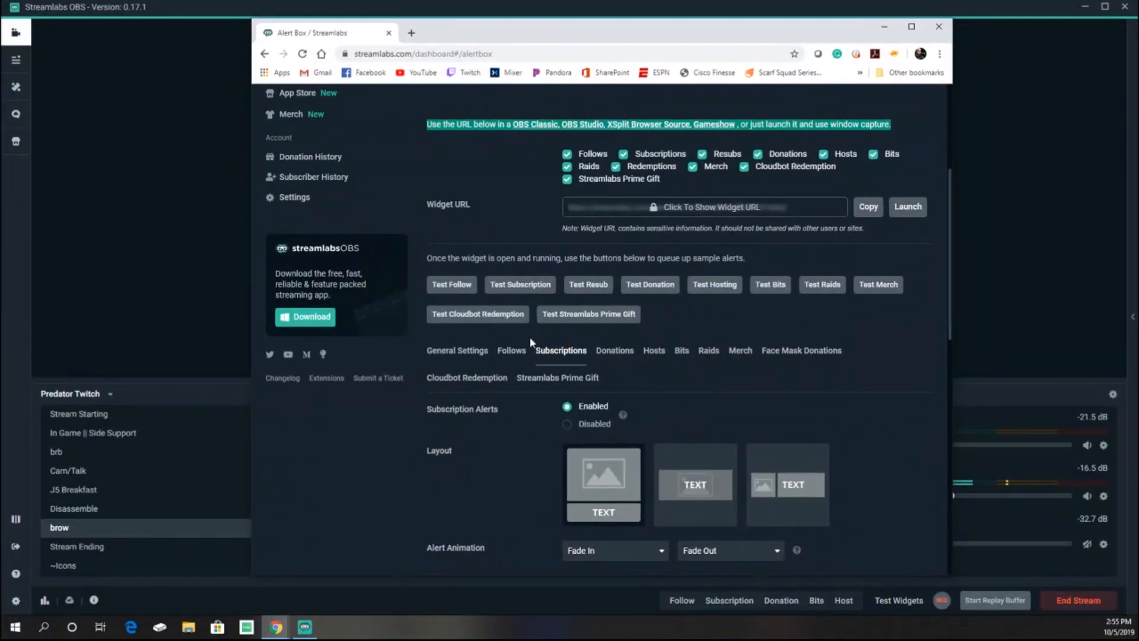
Set the subscription alert's sound volume to 60%.
scroll(522, 466, "down", 6)
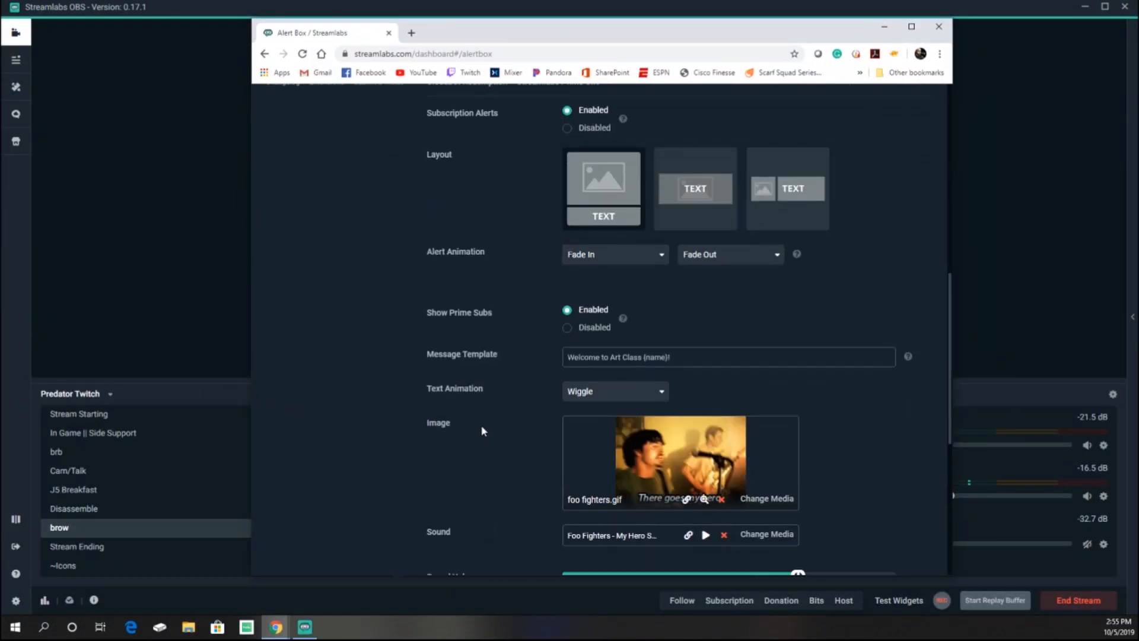
scroll(680, 418, "down", 1)
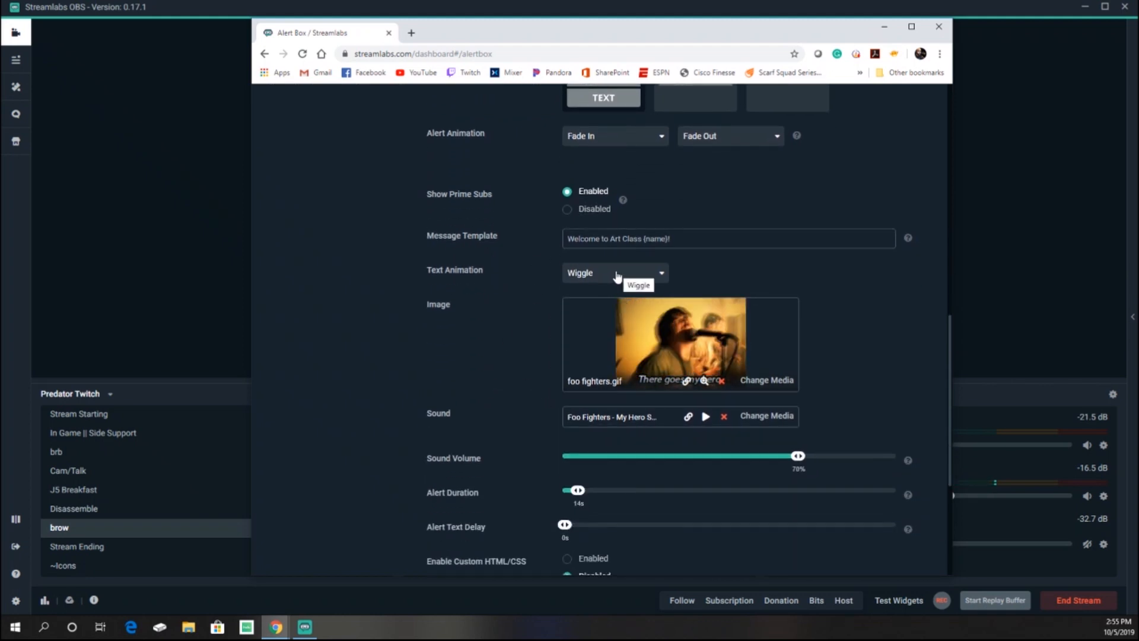
scroll(522, 395, "down", 2)
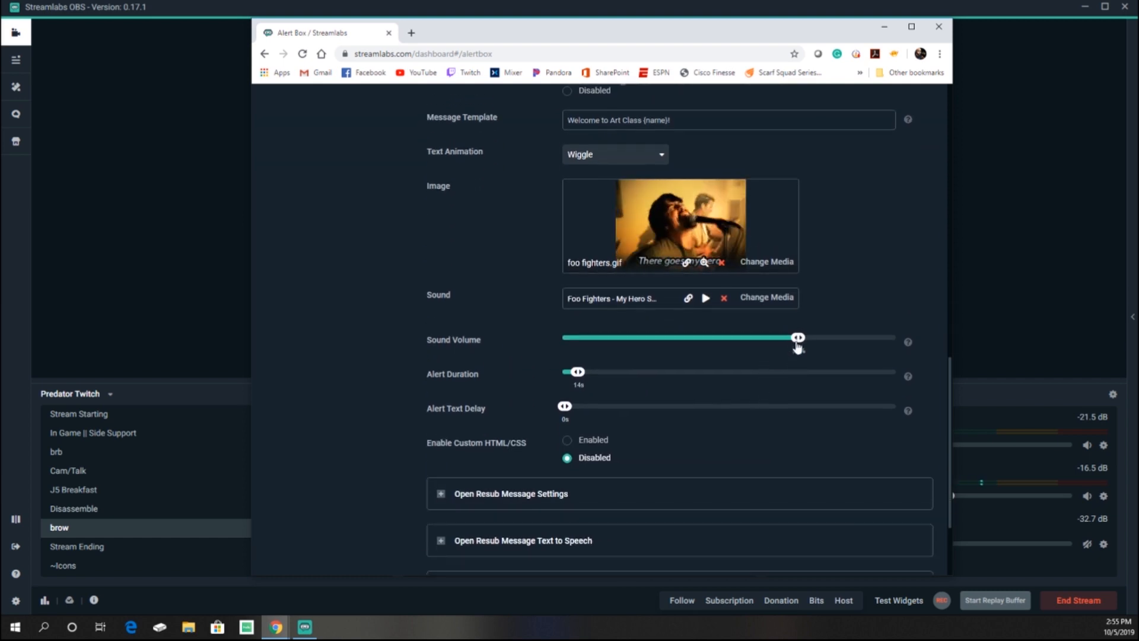
left_click_drag(796, 343, 764, 339)
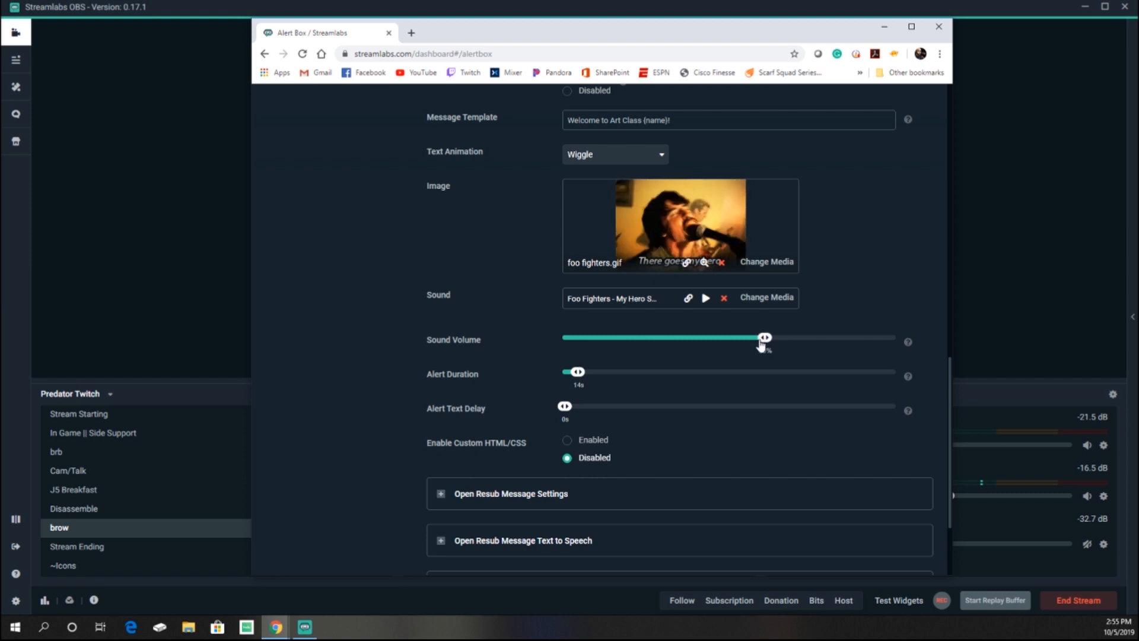
Expand the subscription alert's Resub Message Settings and examine the show message, emotes, font and text color options.
scroll(541, 356, "down", 3)
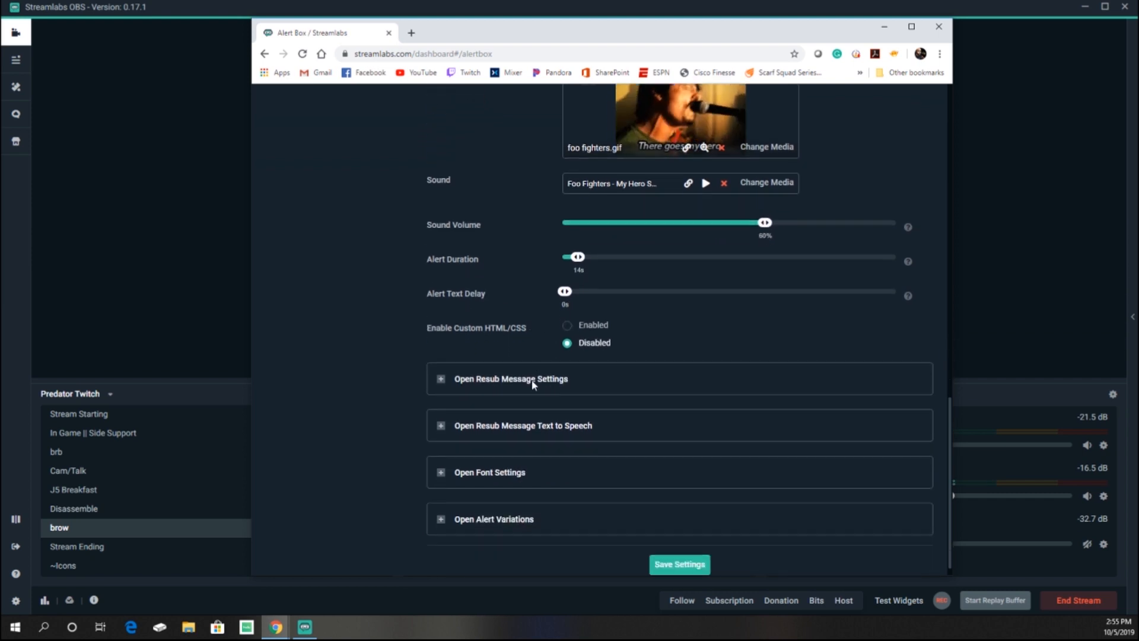
left_click(439, 364)
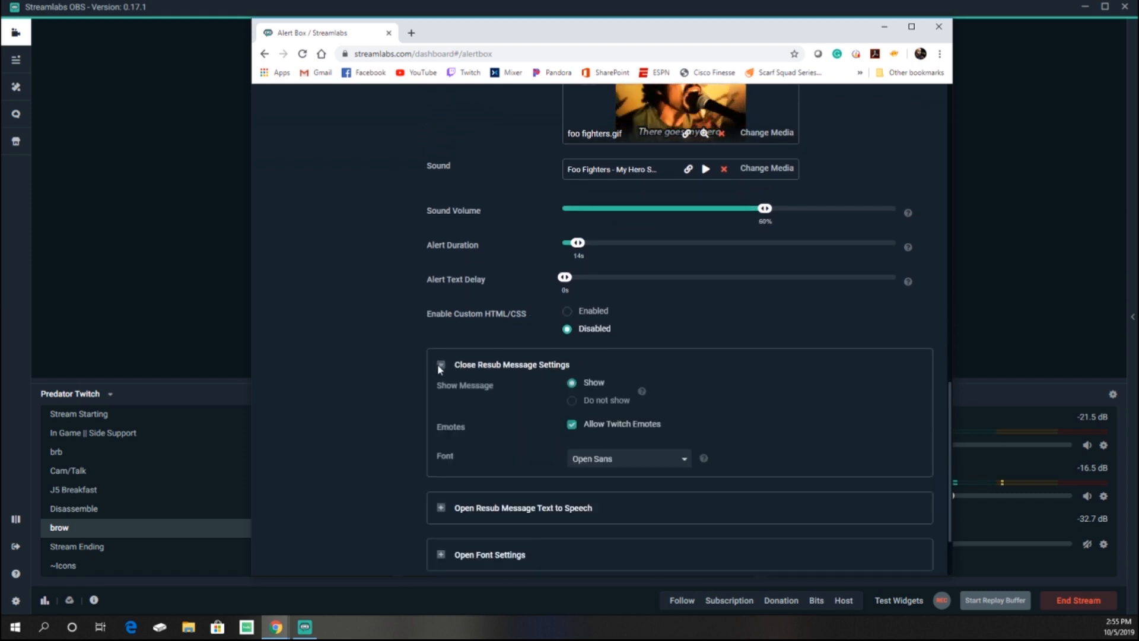
scroll(522, 422, "down", 2)
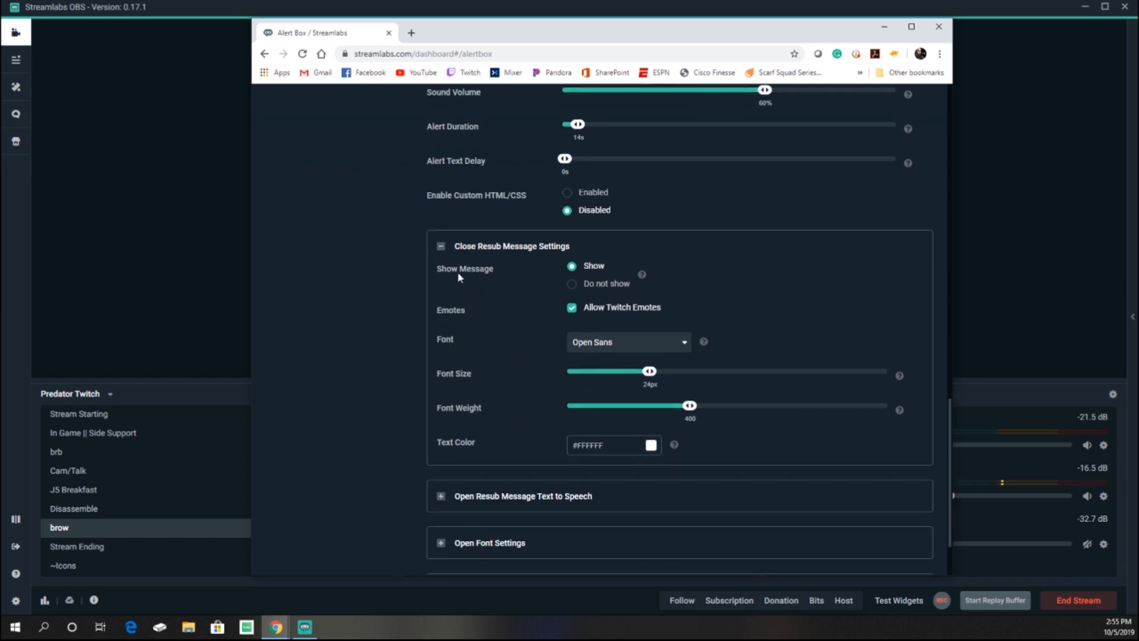
Collapse Resub Message Settings and examine the Resub Message Text to Speech options, including the list of available voices.
left_click(442, 247)
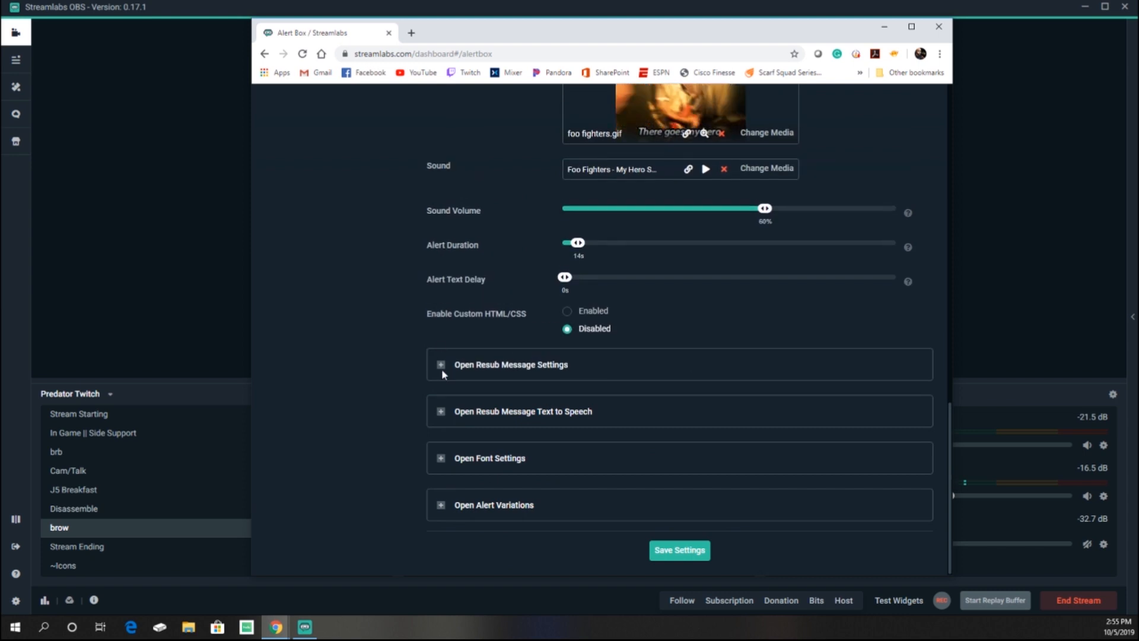
left_click(440, 413)
scroll(527, 458, "down", 3)
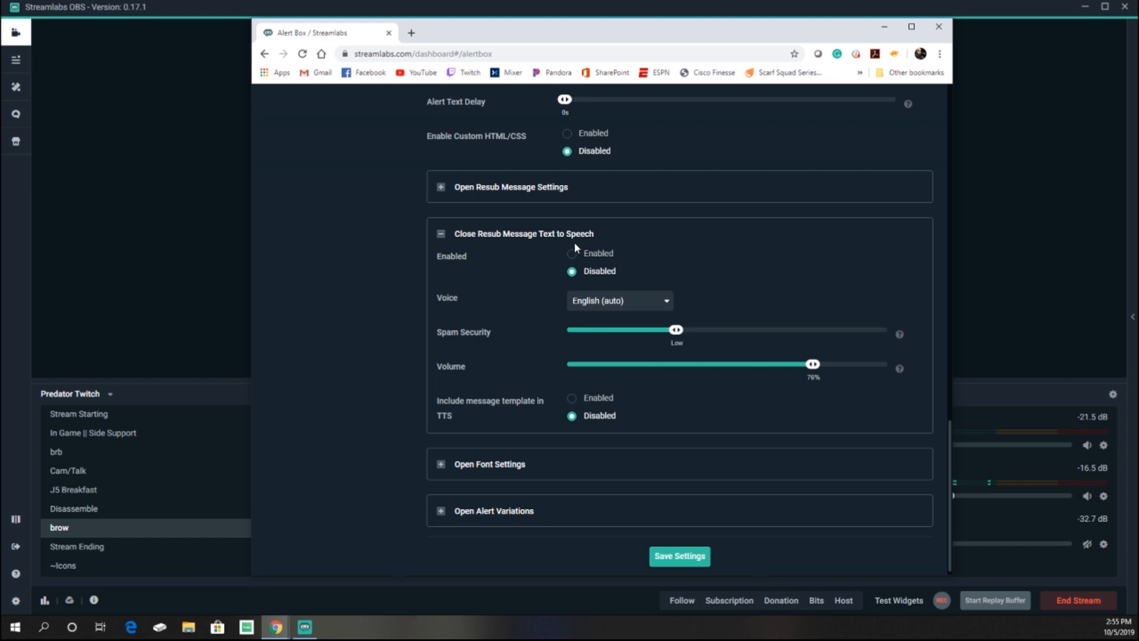
left_click(634, 314)
scroll(638, 427, "down", 1)
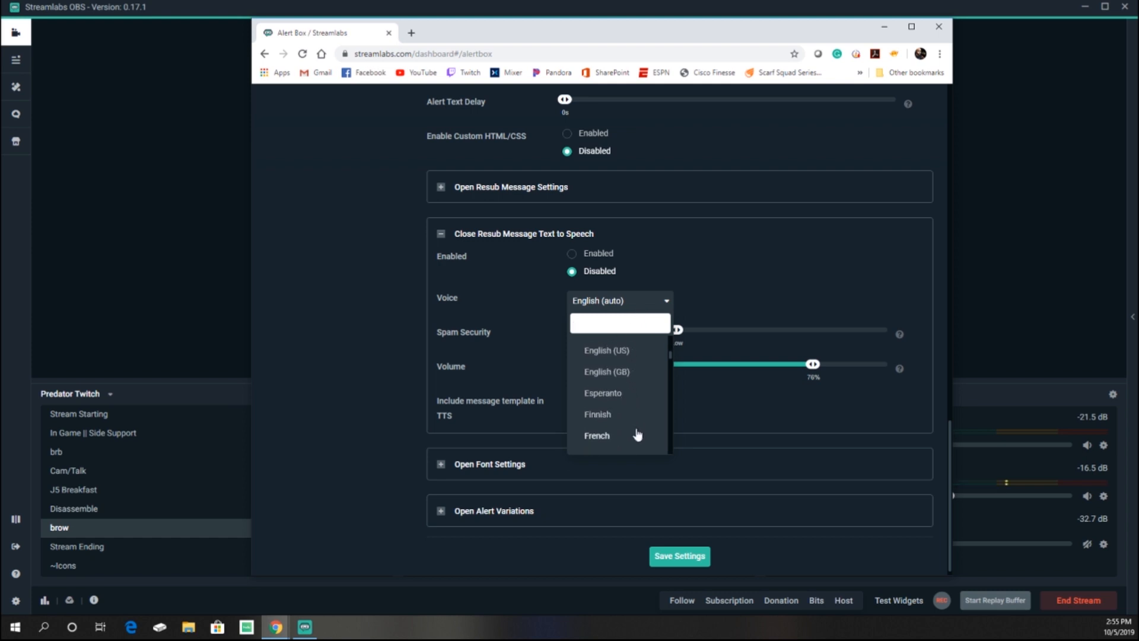
scroll(641, 409, "up", 1)
scroll(642, 416, "down", 3)
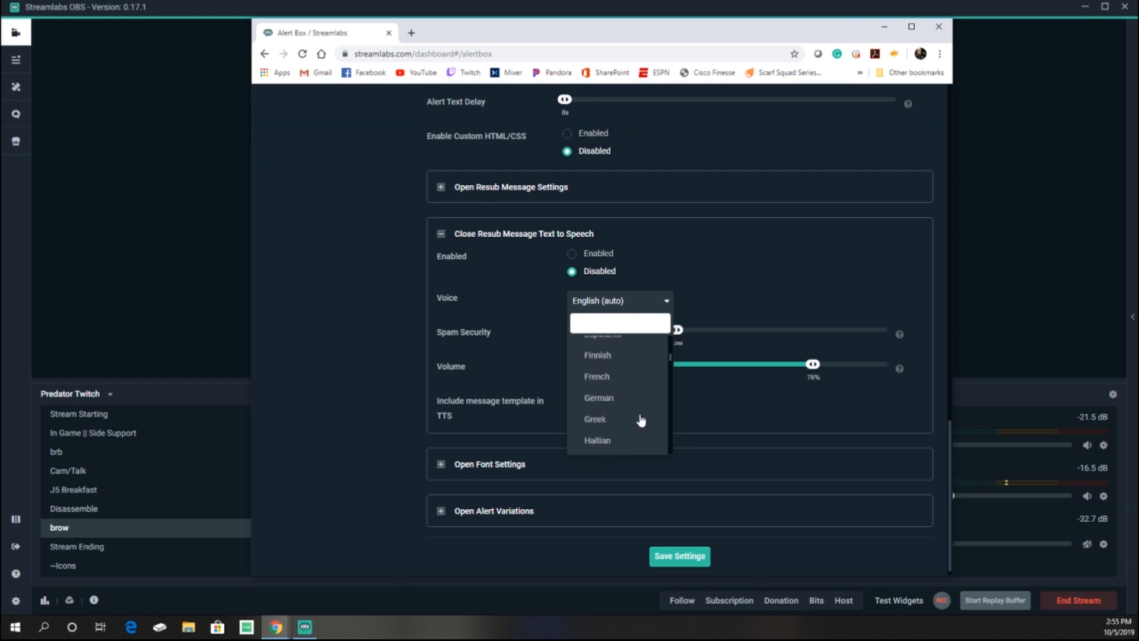
left_click(545, 297)
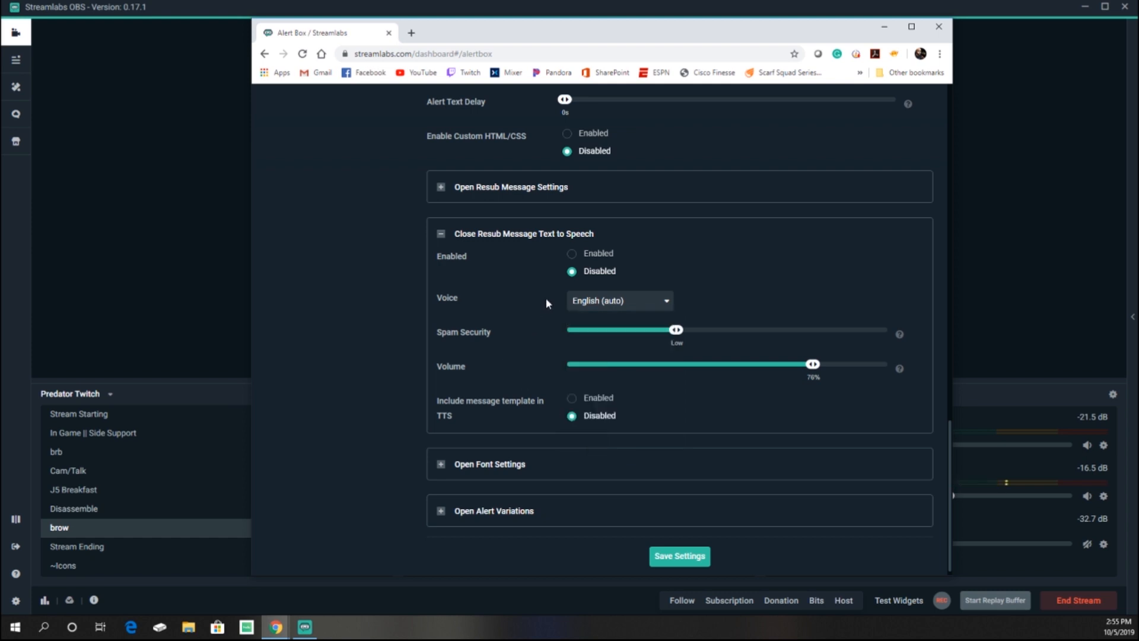
left_click(440, 234)
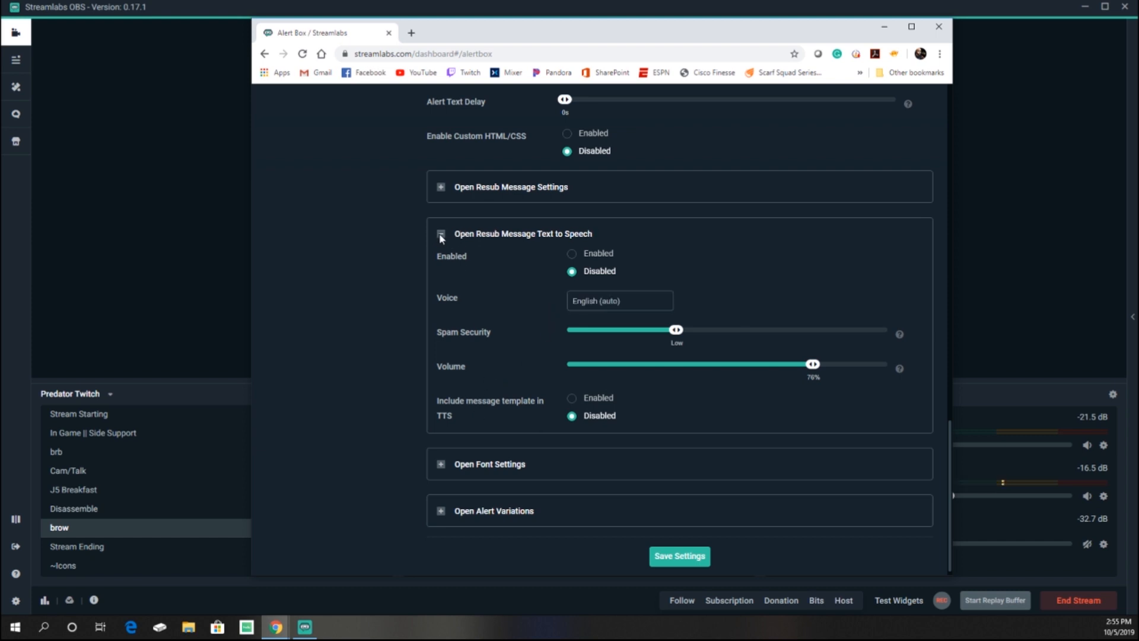
Open the 5 Bomb subscription alert variation and examine its condition, message template, media, duration and font settings without saving.
left_click(441, 505)
scroll(393, 462, "down", 4)
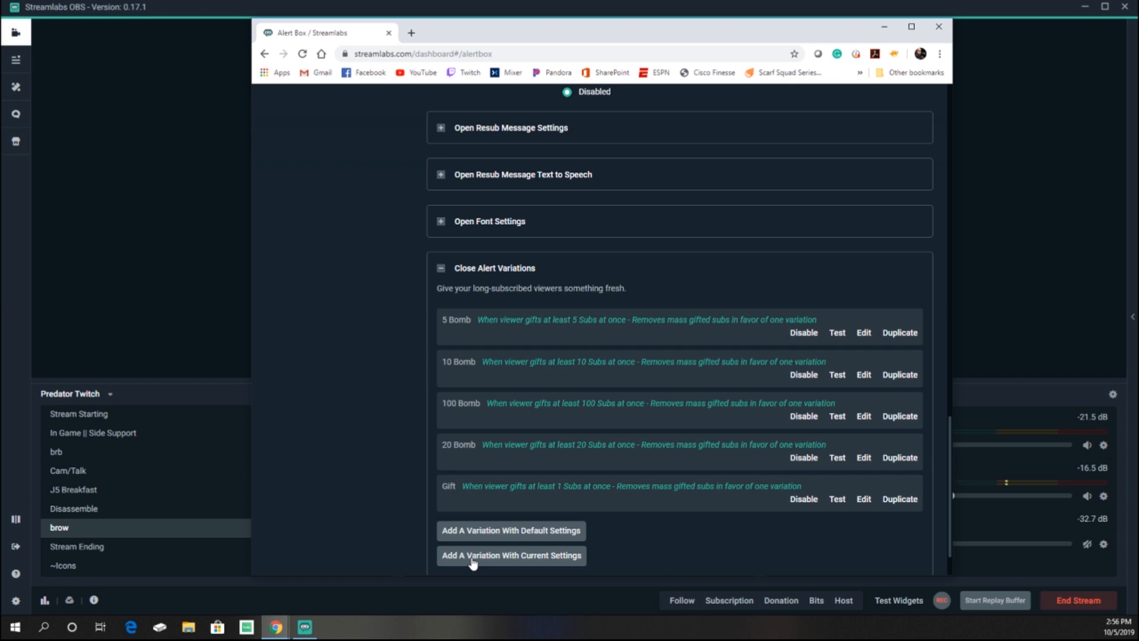
left_click(864, 333)
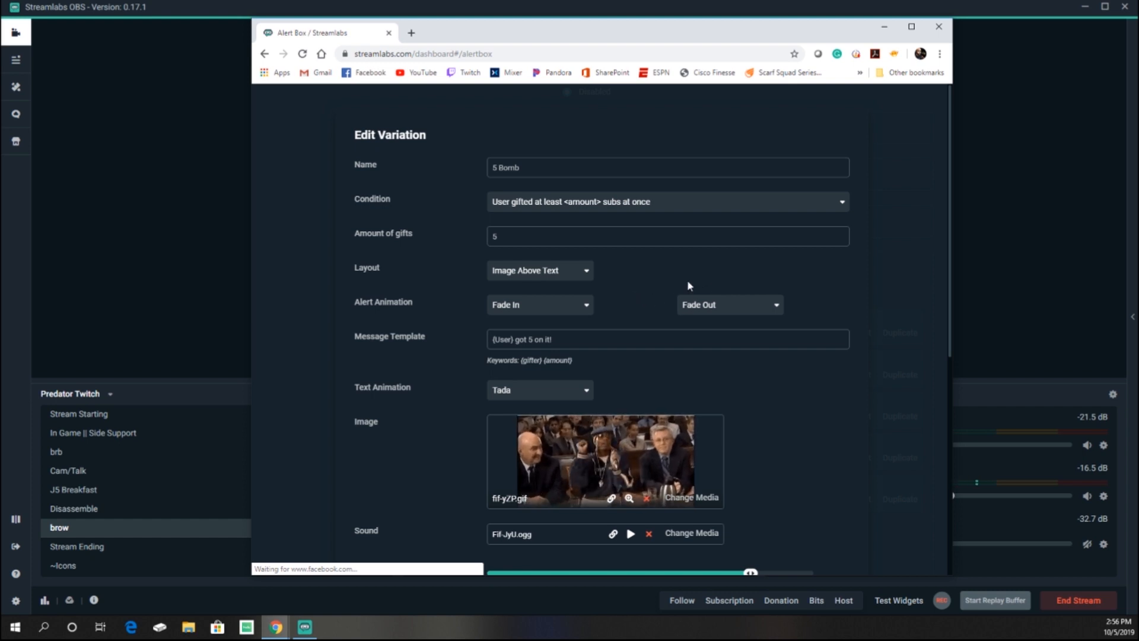
scroll(560, 339, "down", 1)
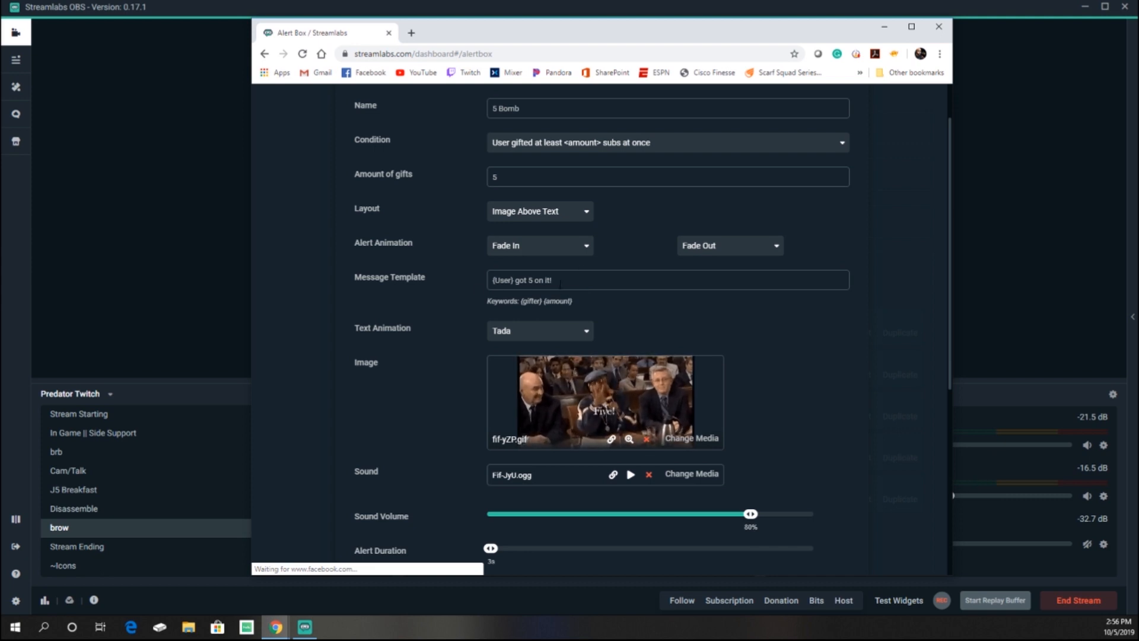
left_click(572, 282)
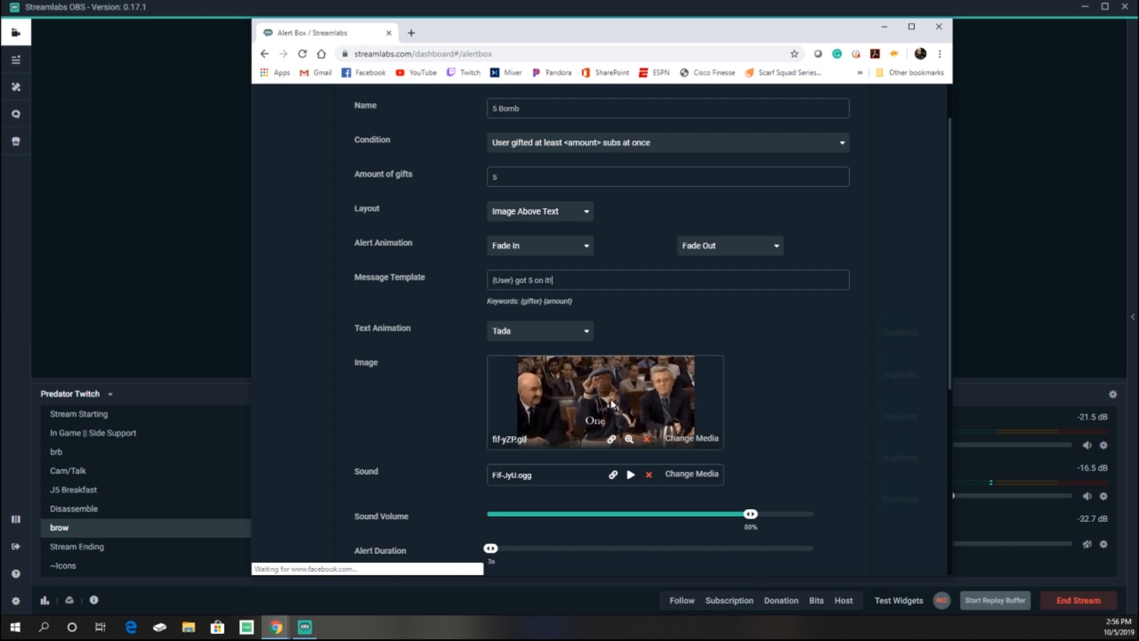
scroll(625, 409, "down", 1)
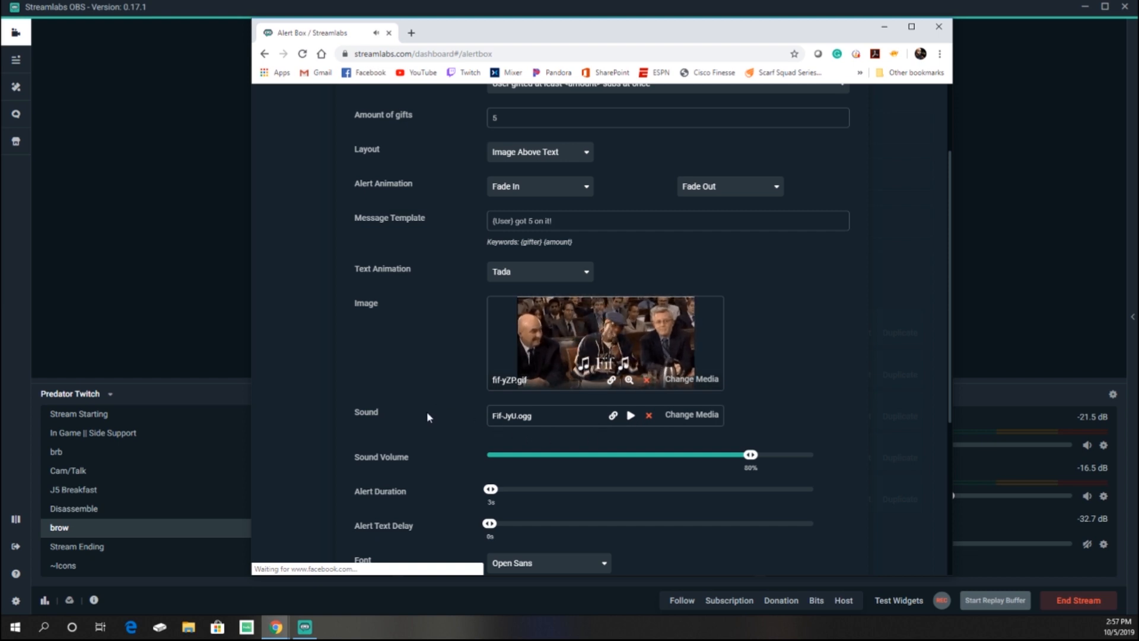
scroll(451, 402, "down", 2)
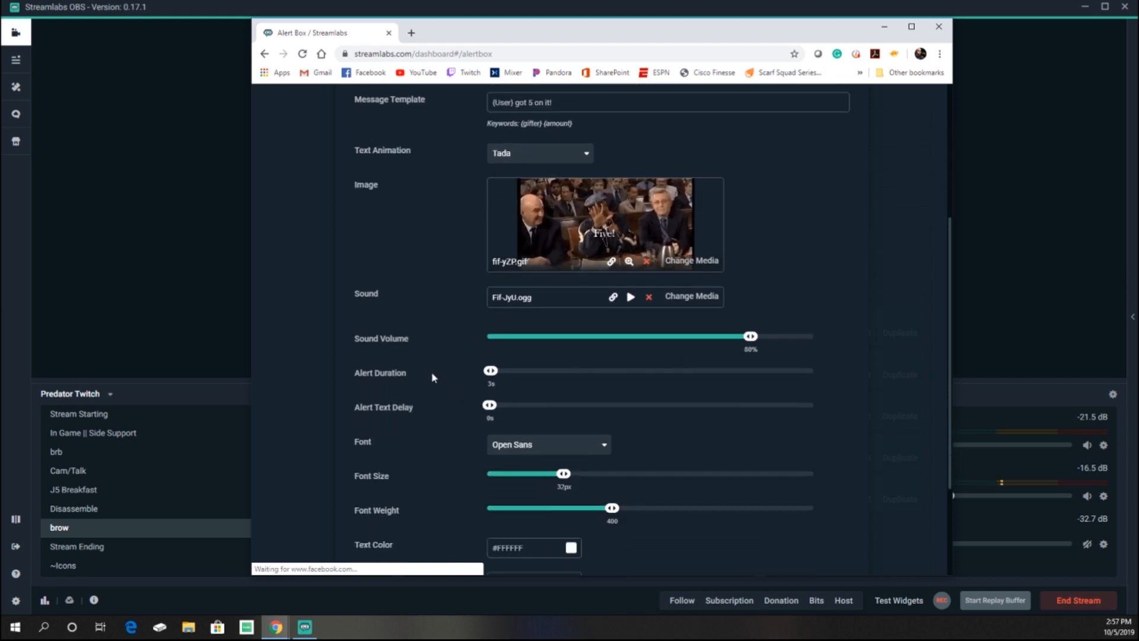
scroll(436, 356, "down", 1)
scroll(447, 381, "down", 1)
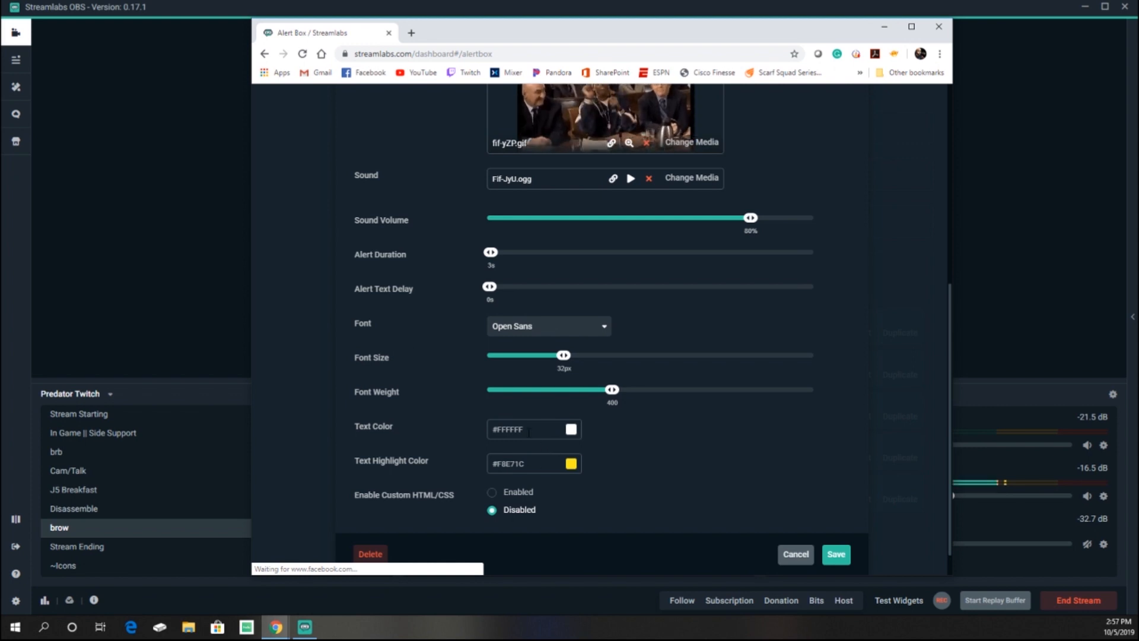
scroll(433, 451, "down", 1)
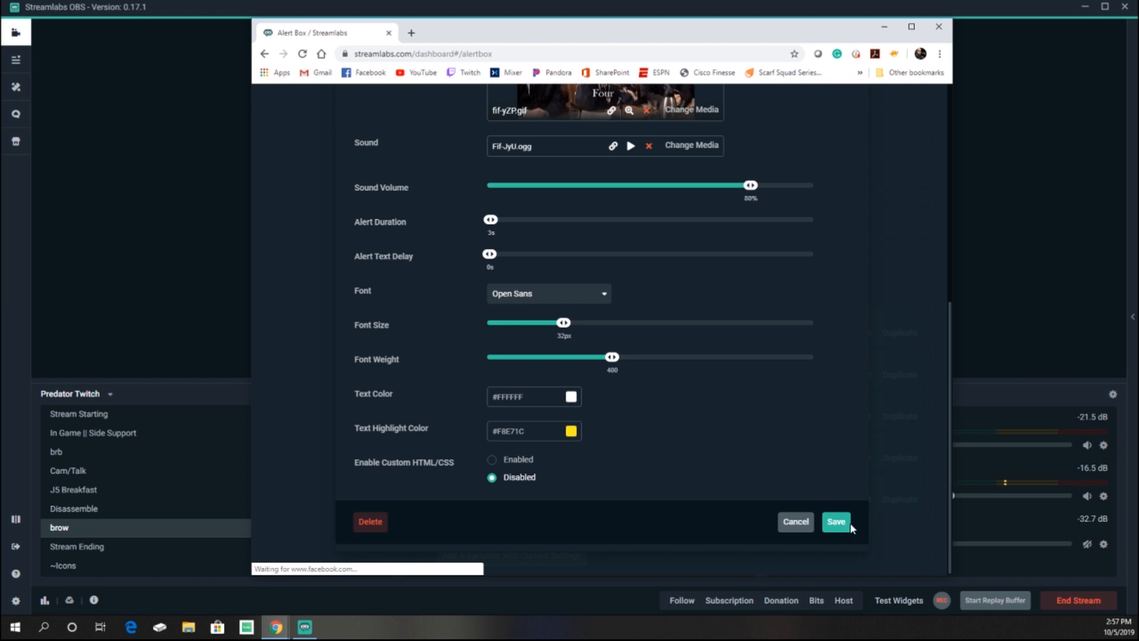
left_click(800, 521)
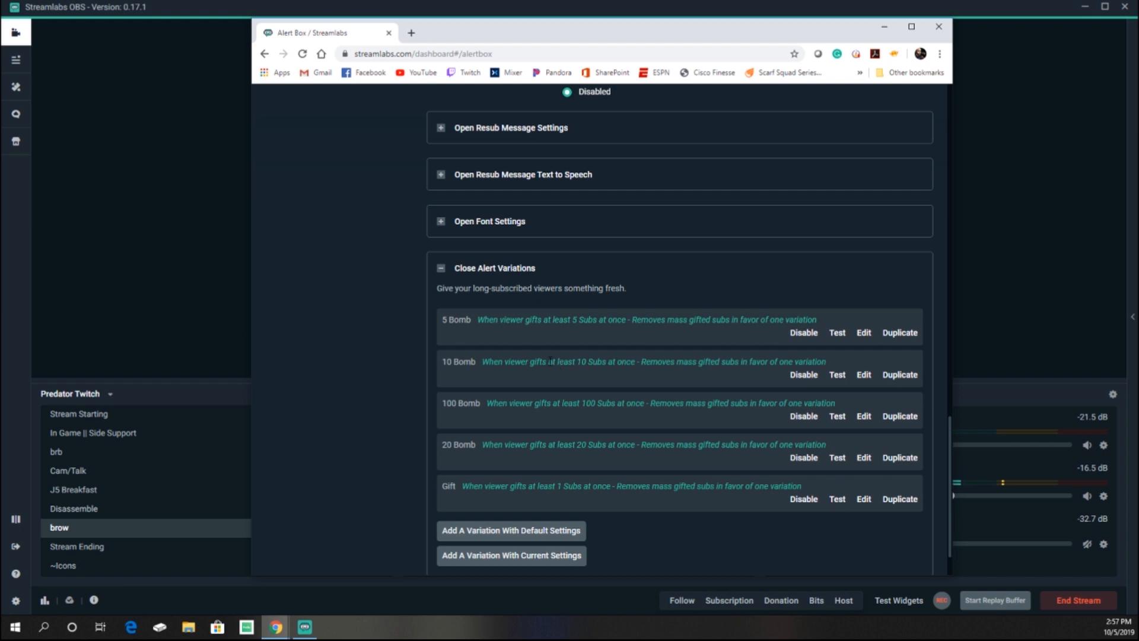
left_click(434, 276)
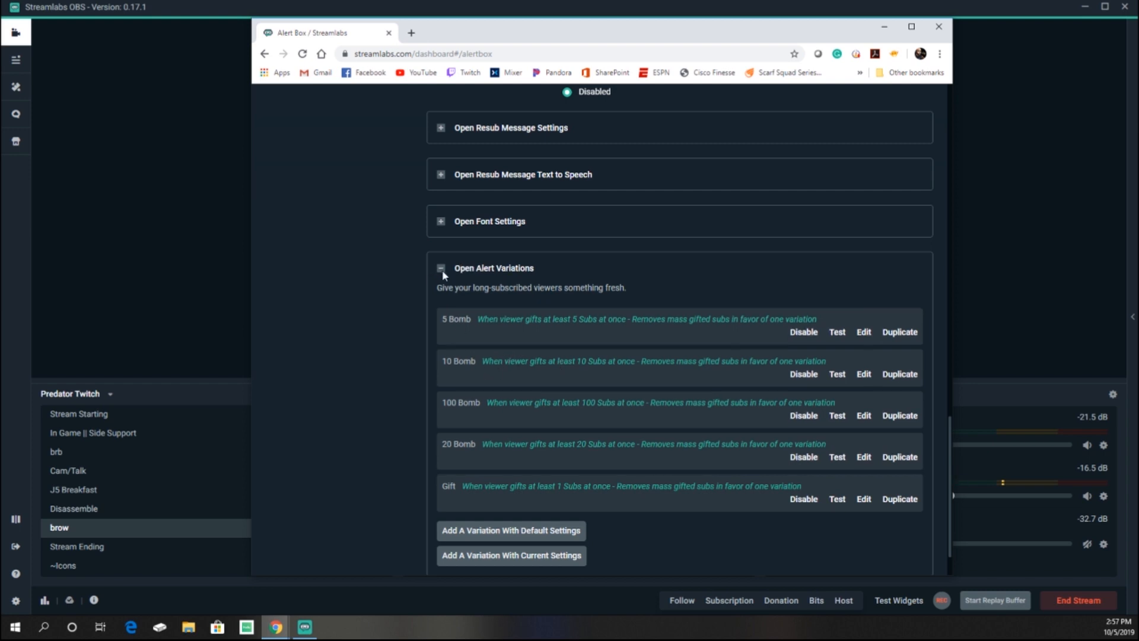
Examine the Alert Box settings for Donations and Hosts.
scroll(510, 391, "up", 8)
scroll(434, 435, "up", 3)
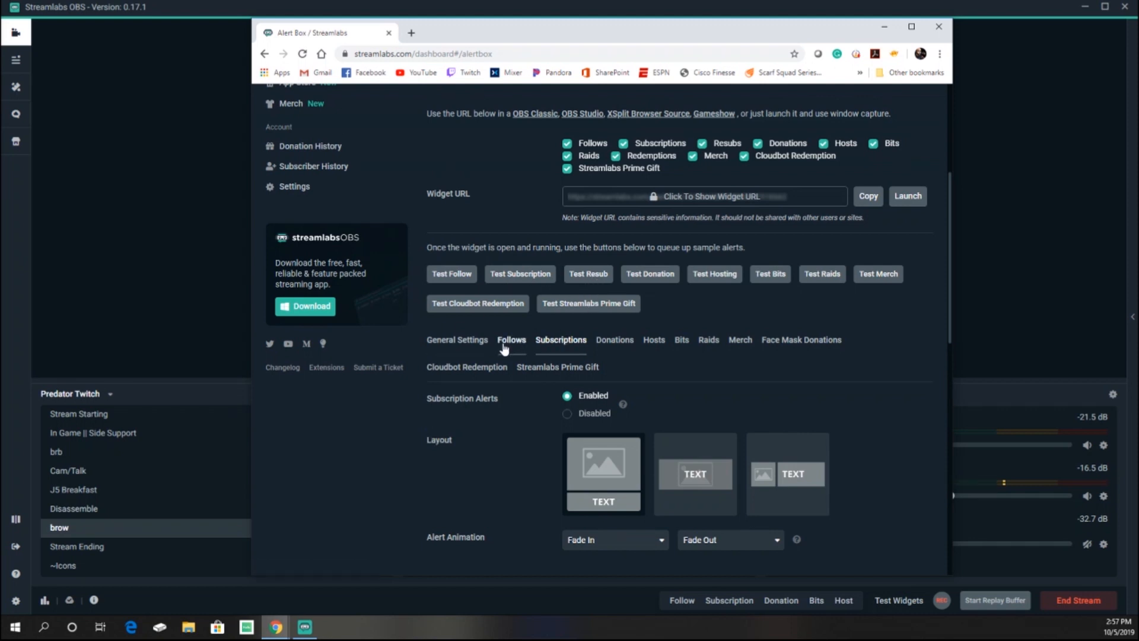
left_click(624, 341)
scroll(670, 464, "down", 7)
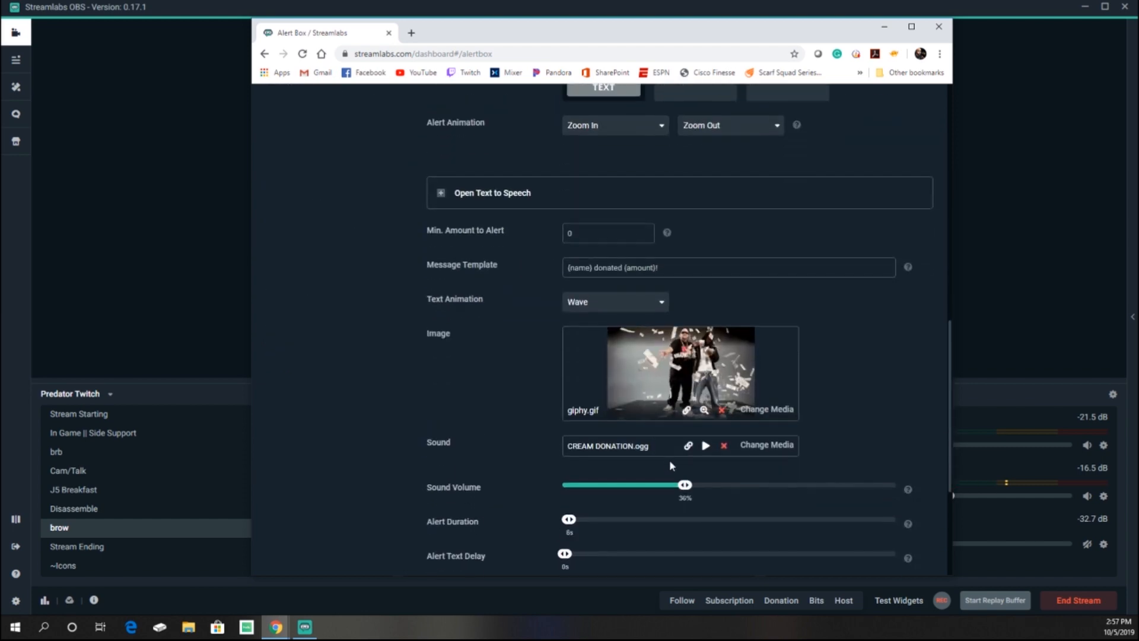
scroll(670, 457, "up", 8)
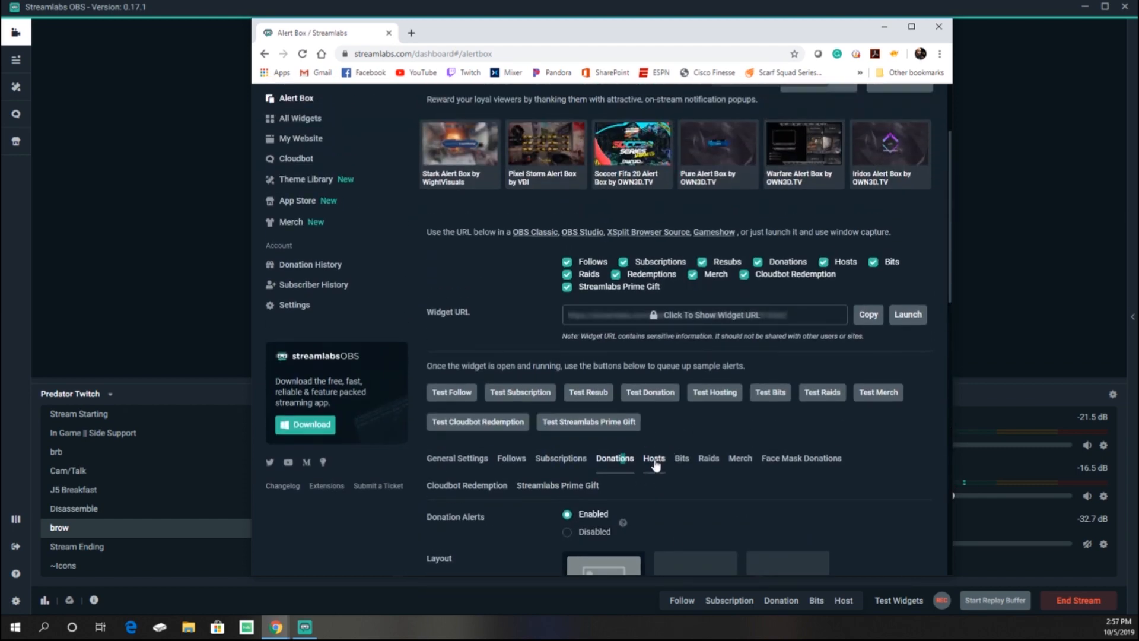
scroll(665, 478, "down", 5)
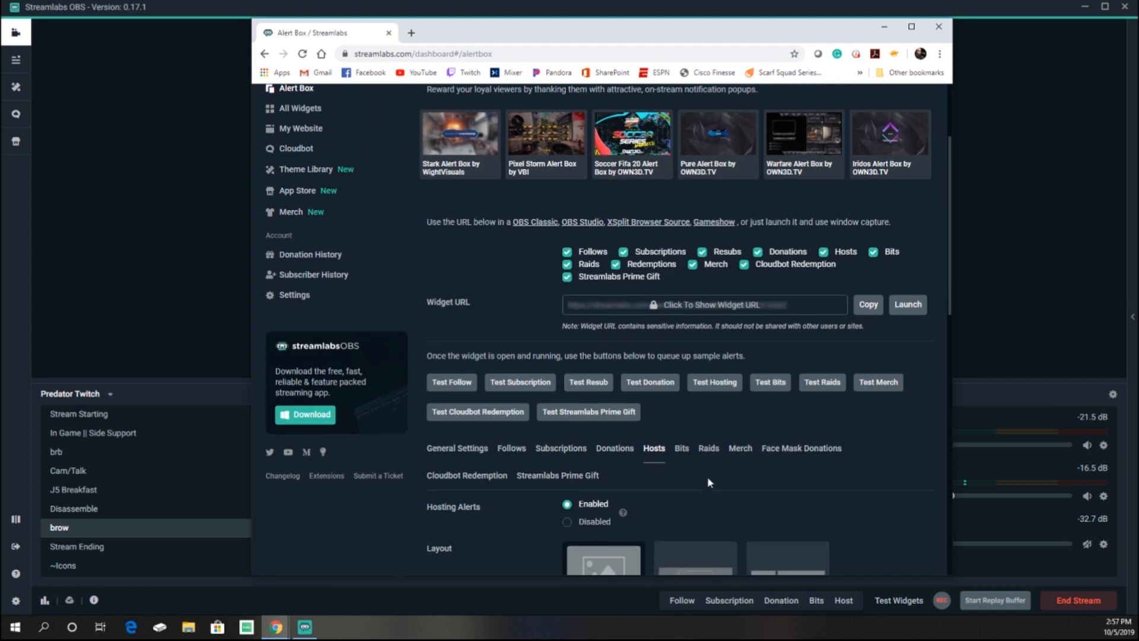
Move the Alert Box browser window out of the way and open the list of sources to add to the brow scene.
left_click_drag(599, 40, 0, 10)
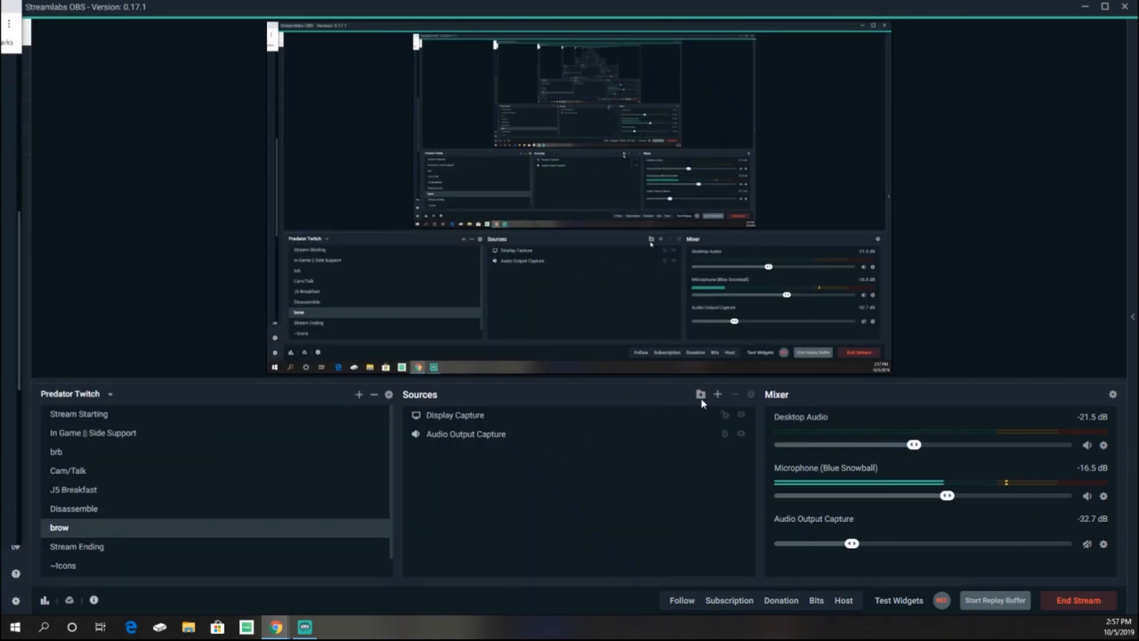
left_click(718, 394)
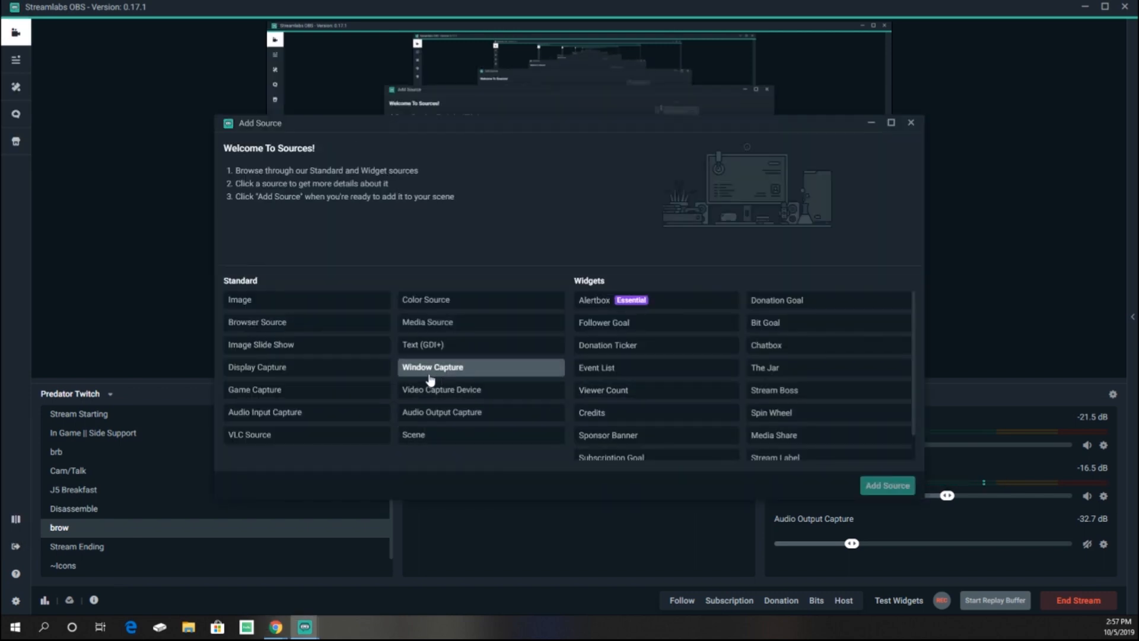
key("alt+Tab")
left_click_drag(46, 64, 559, 21)
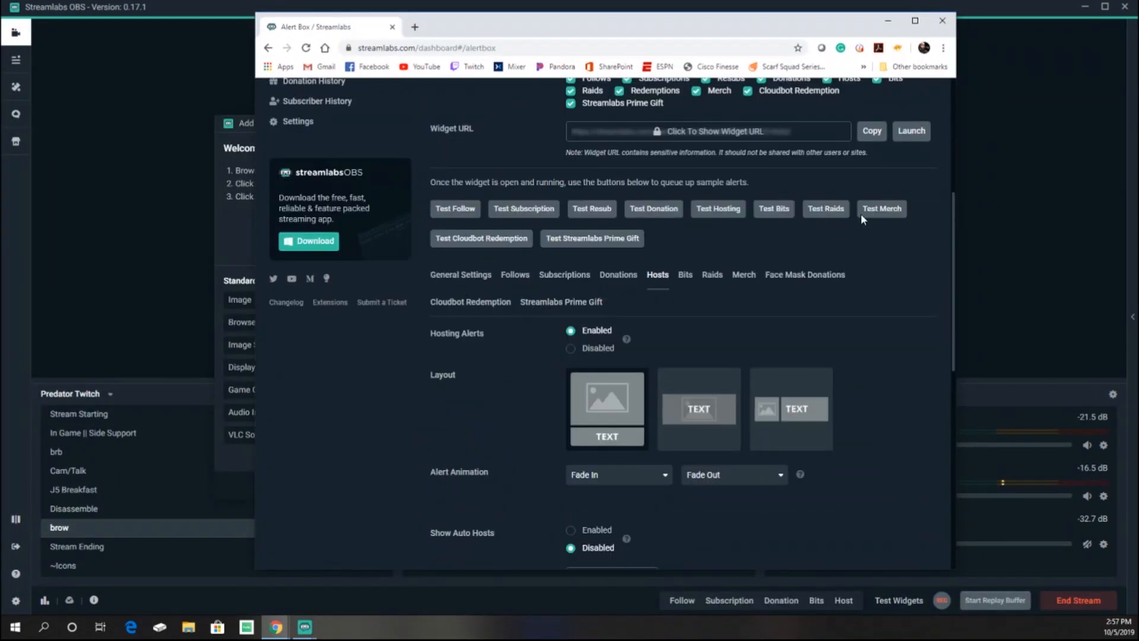
left_click_drag(668, 30, 0, 9)
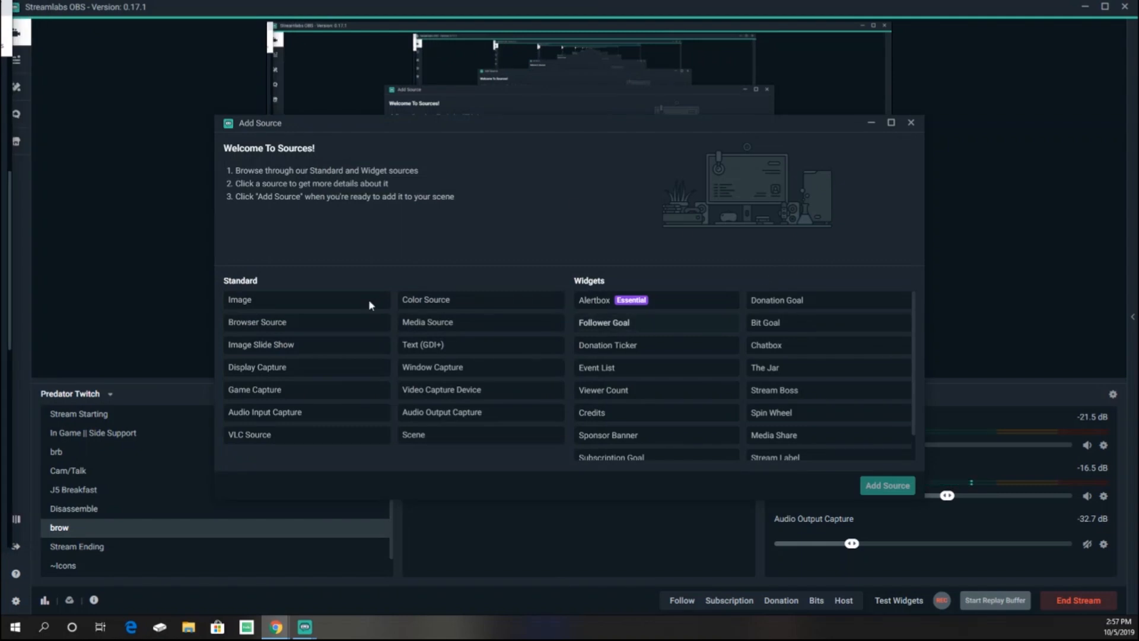
Add the Alertbox source Notifs to the brow scene and place it about 65 px from the canvas's left edge and 175 px from its bottom.
left_click(591, 303)
left_click(887, 485)
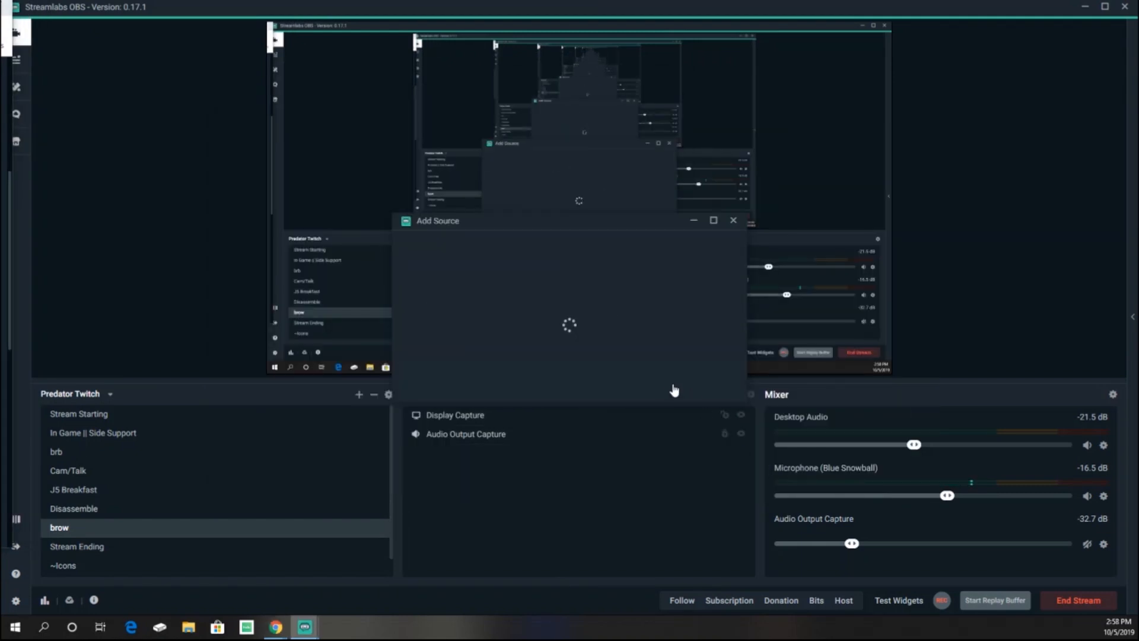
left_click(689, 392)
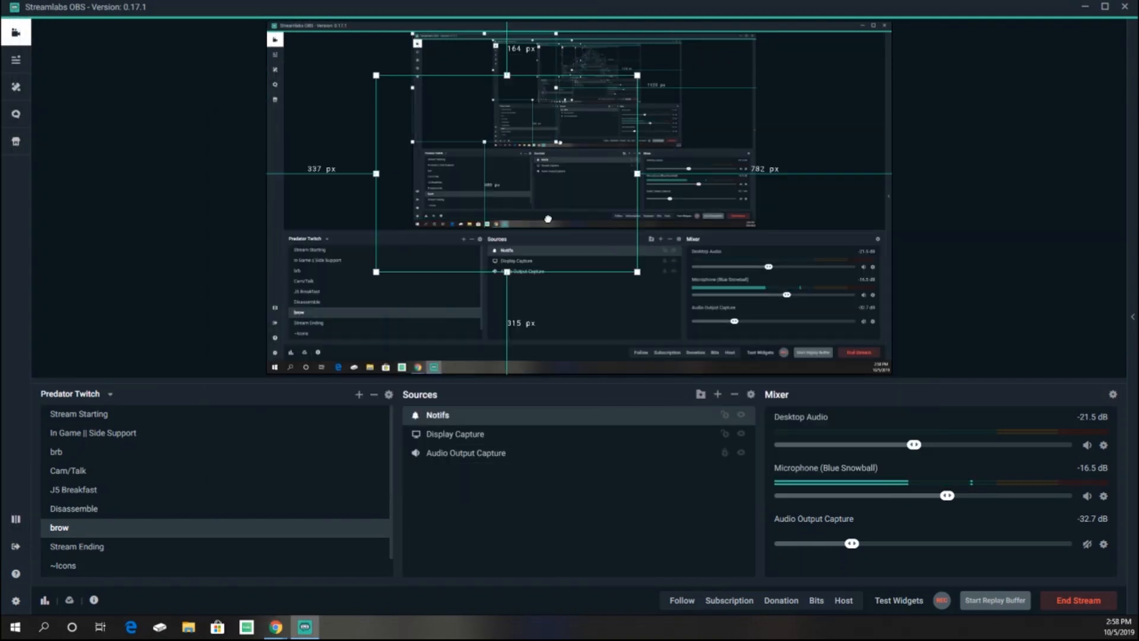
left_click_drag(548, 219, 459, 265)
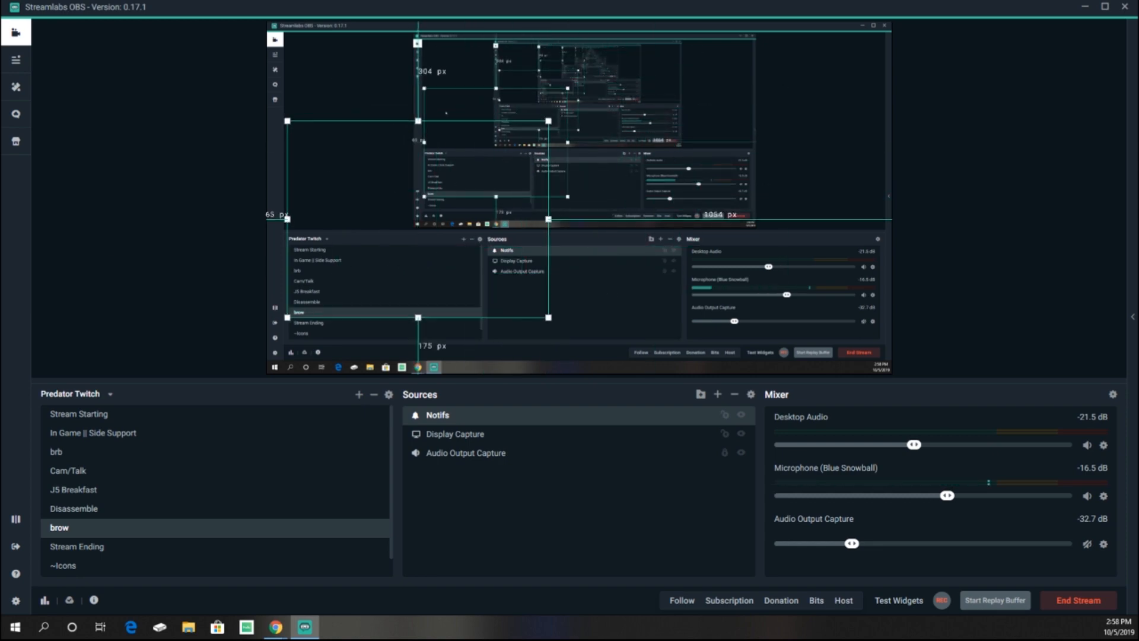
Bring the Alert Box browser window back over Streamlabs OBS, review the page and close the window.
key("alt+Tab")
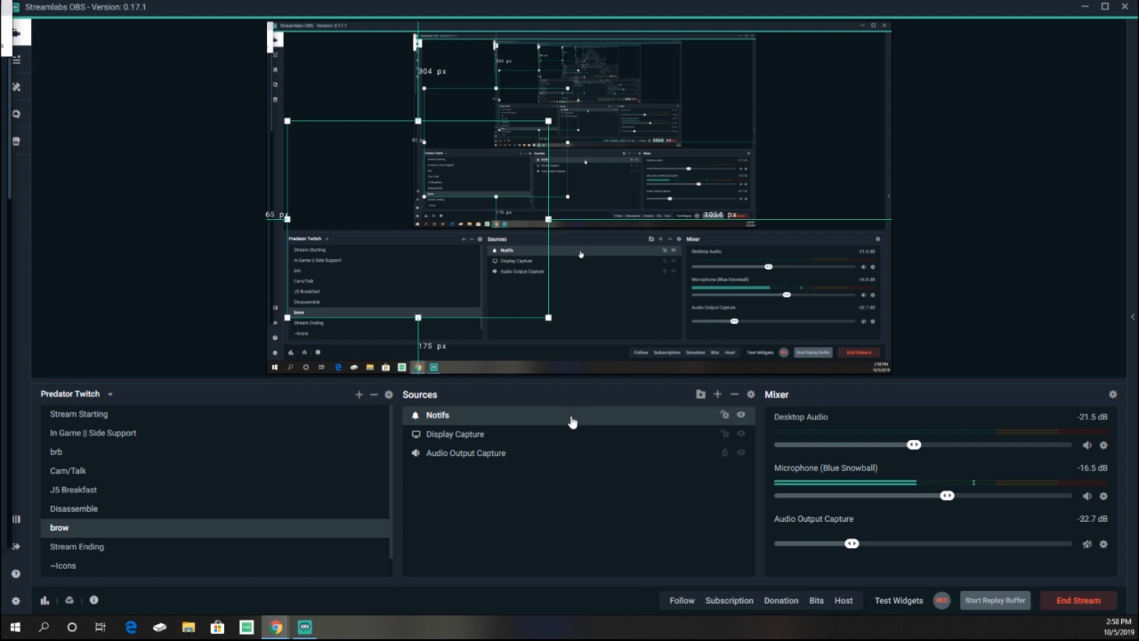
left_click_drag(0, 37, 584, 27)
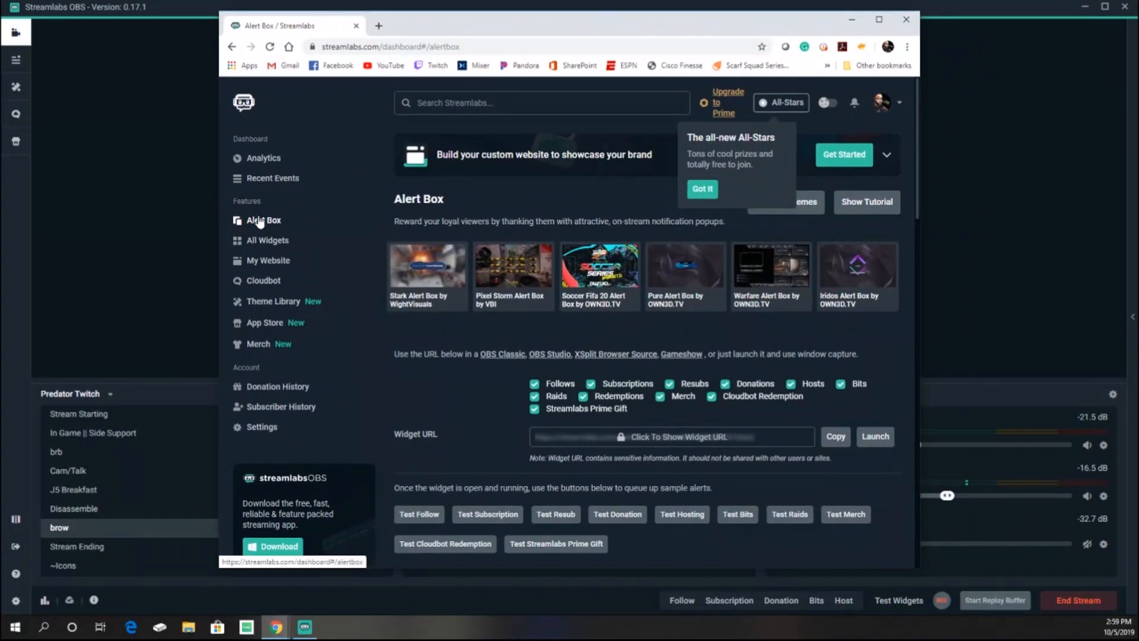
scroll(258, 226, "down", 2)
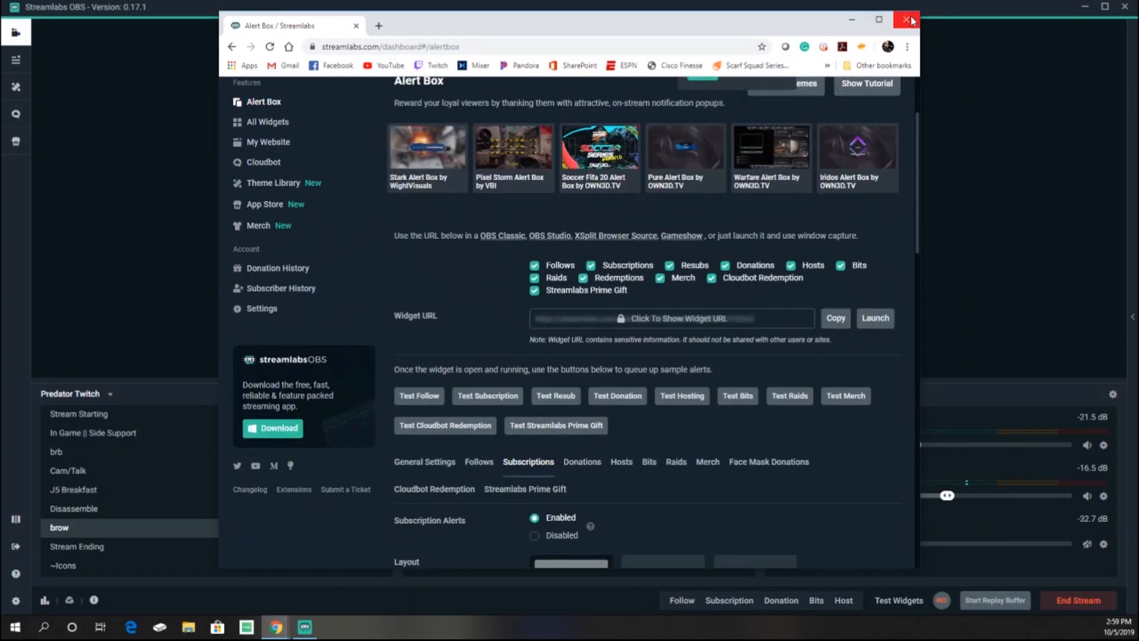
left_click(904, 24)
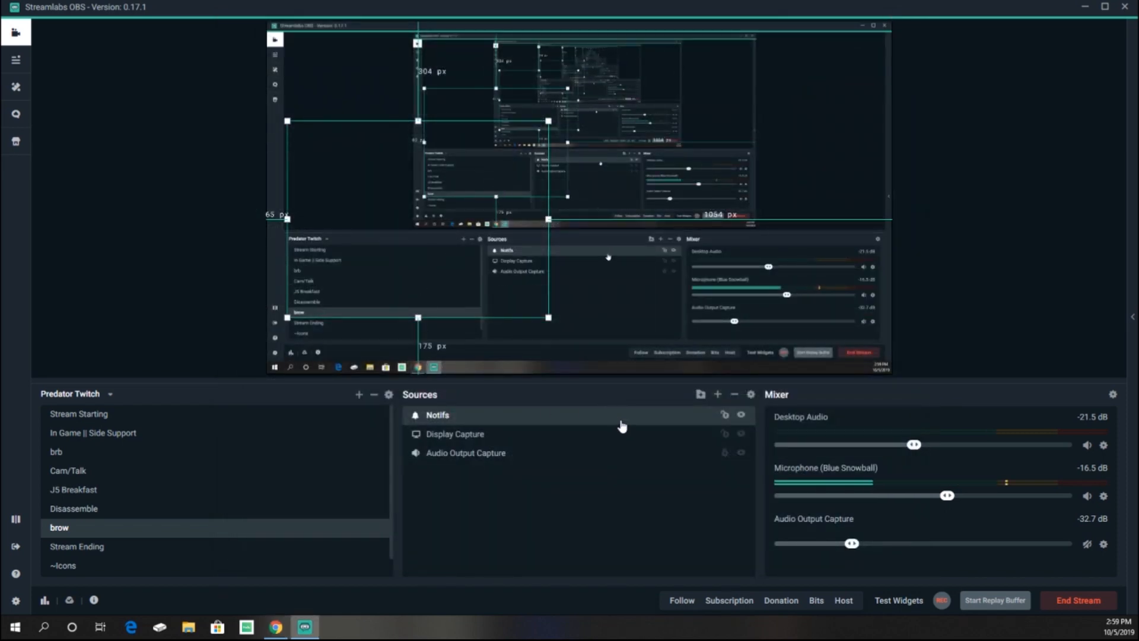
Delete the Notifs source from the brow scene.
key("Delete")
left_click(601, 314)
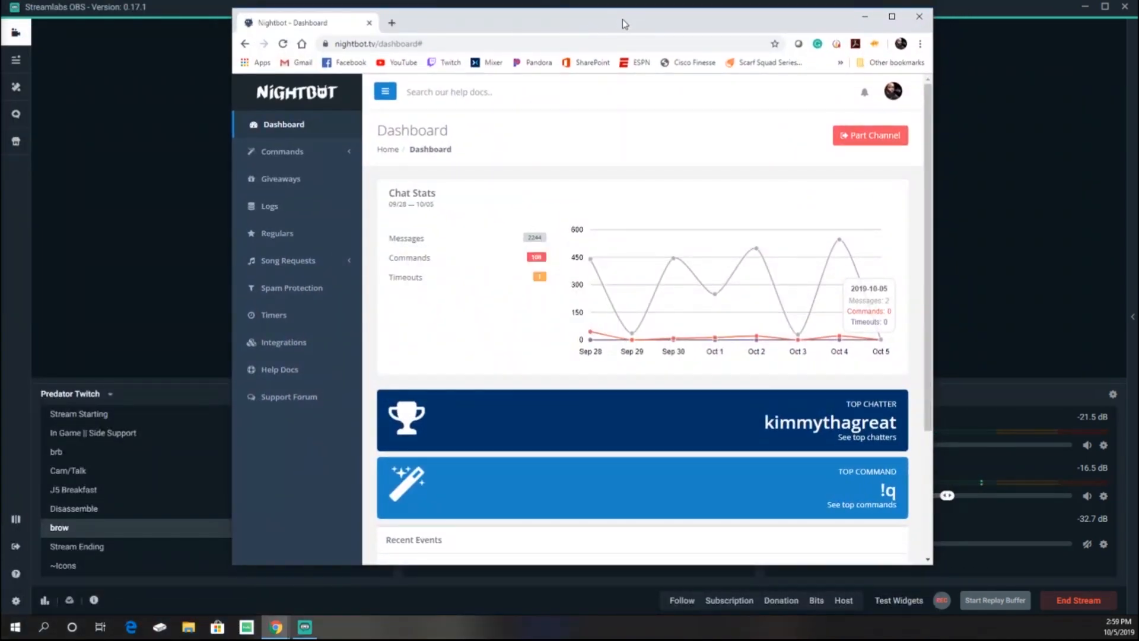
Maximize the Nightbot browser window and open the channel's custom commands list.
double_click(617, 20)
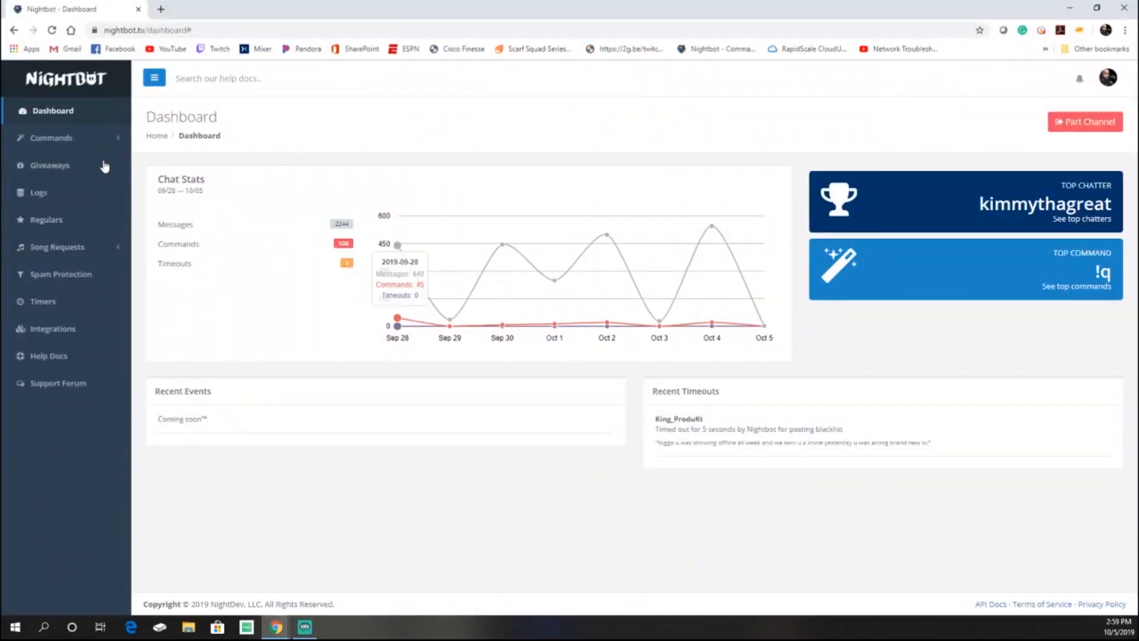
left_click(70, 137)
left_click(47, 162)
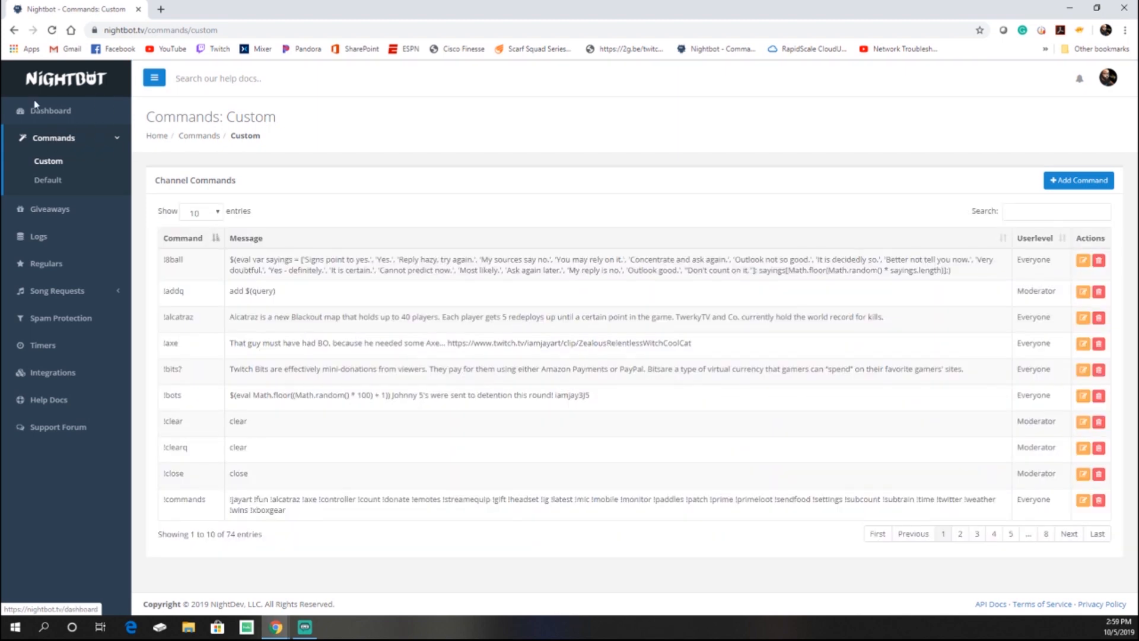
left_click(154, 78)
left_click(69, 77)
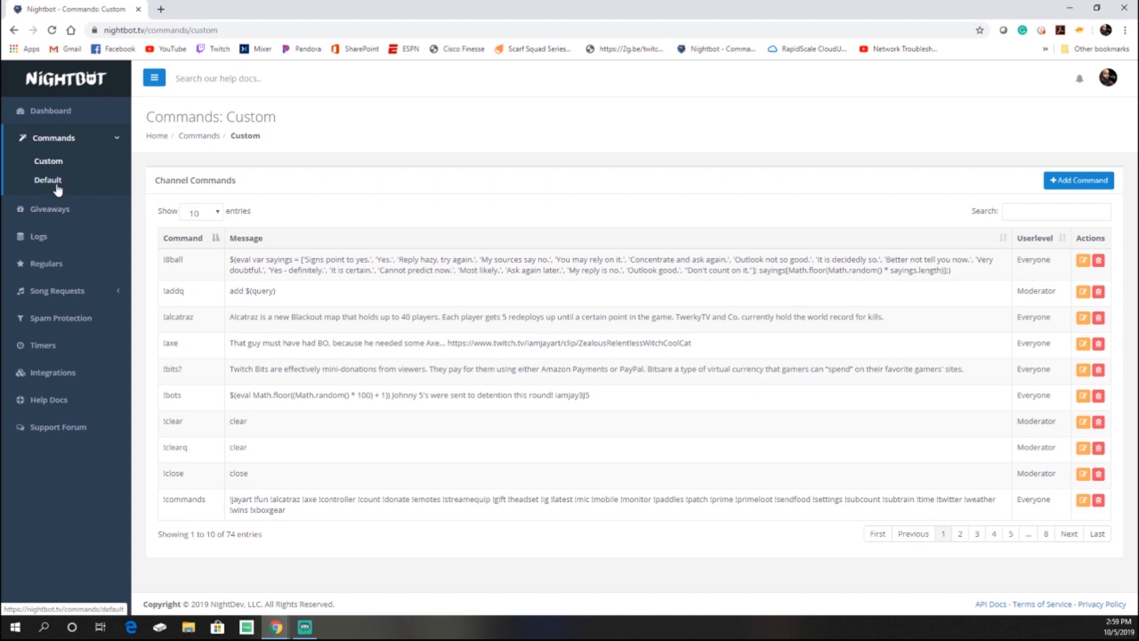
Open the default commands list, review its entries, and check the Giveaways page.
left_click(55, 180)
scroll(374, 356, "down", 3)
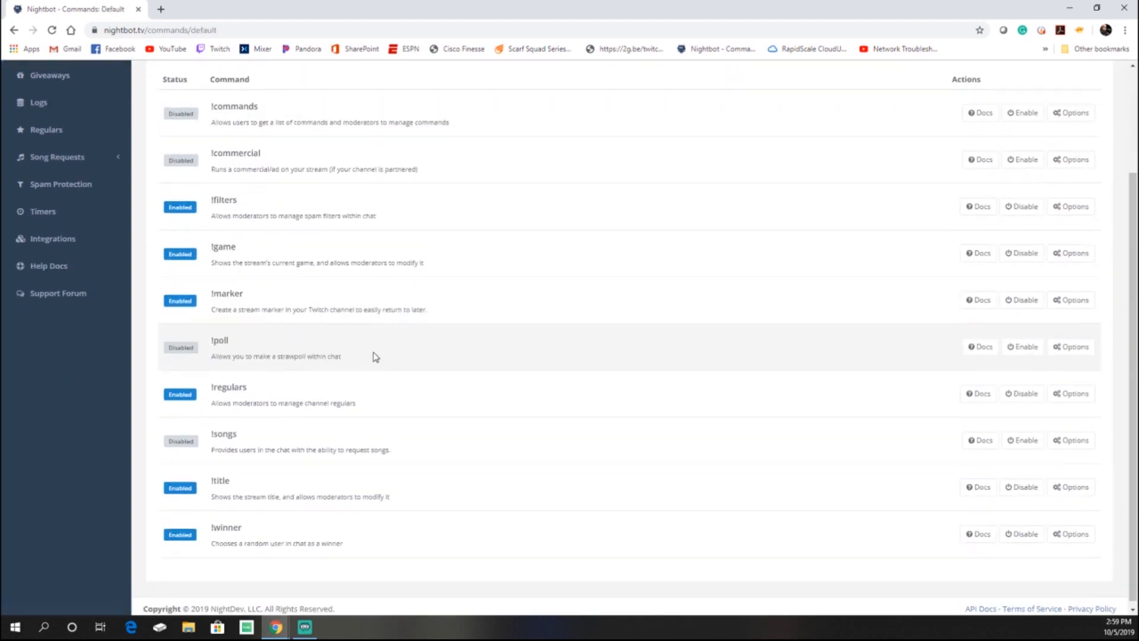
scroll(497, 394, "up", 1)
scroll(498, 394, "down", 1)
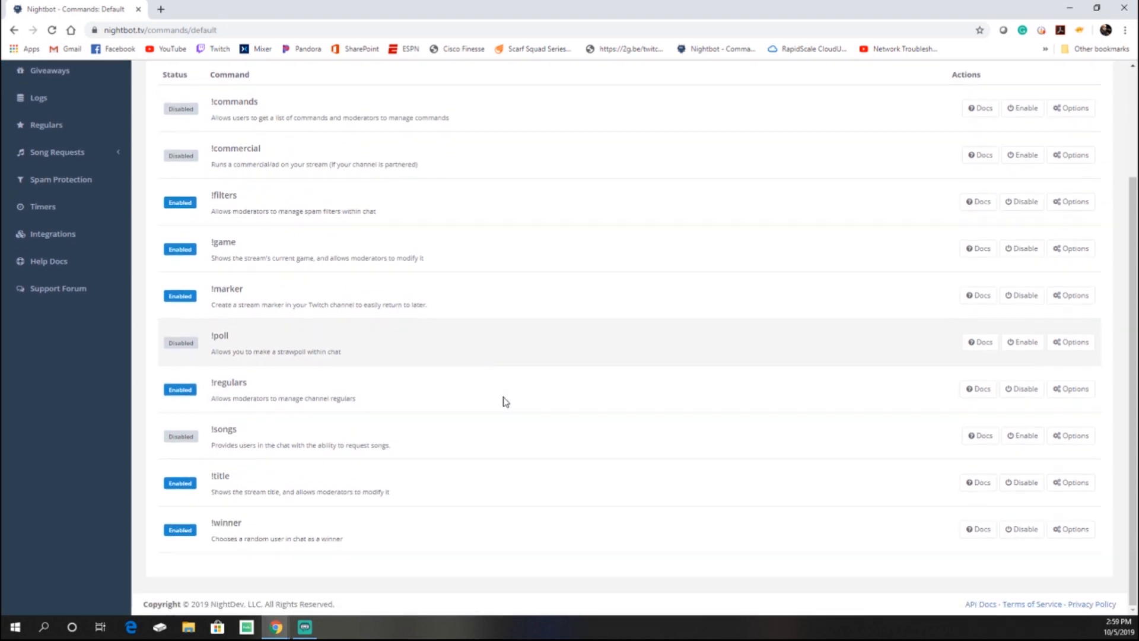
scroll(630, 440, "up", 1)
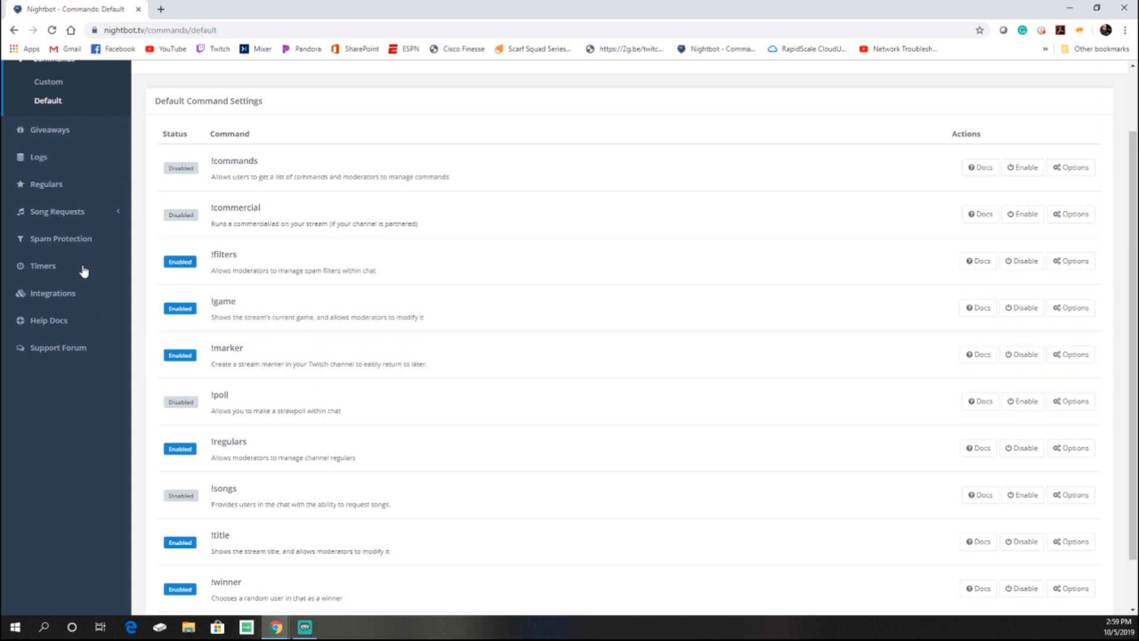
left_click(49, 130)
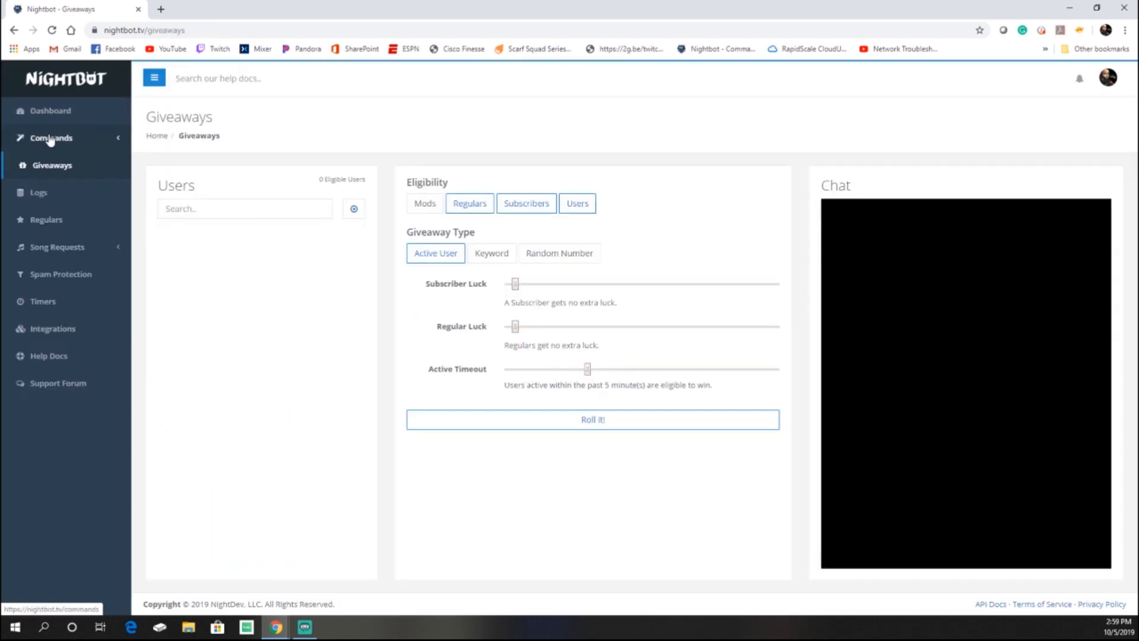
Return to the channel's custom commands list and show 100 entries per page.
left_click(59, 138)
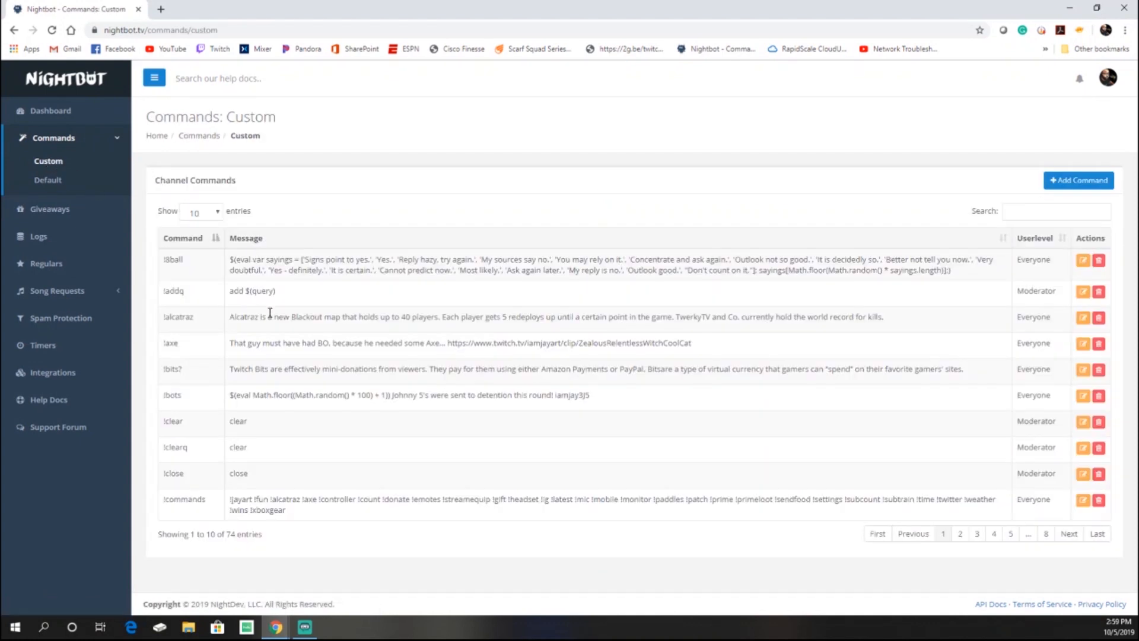
left_click(212, 217)
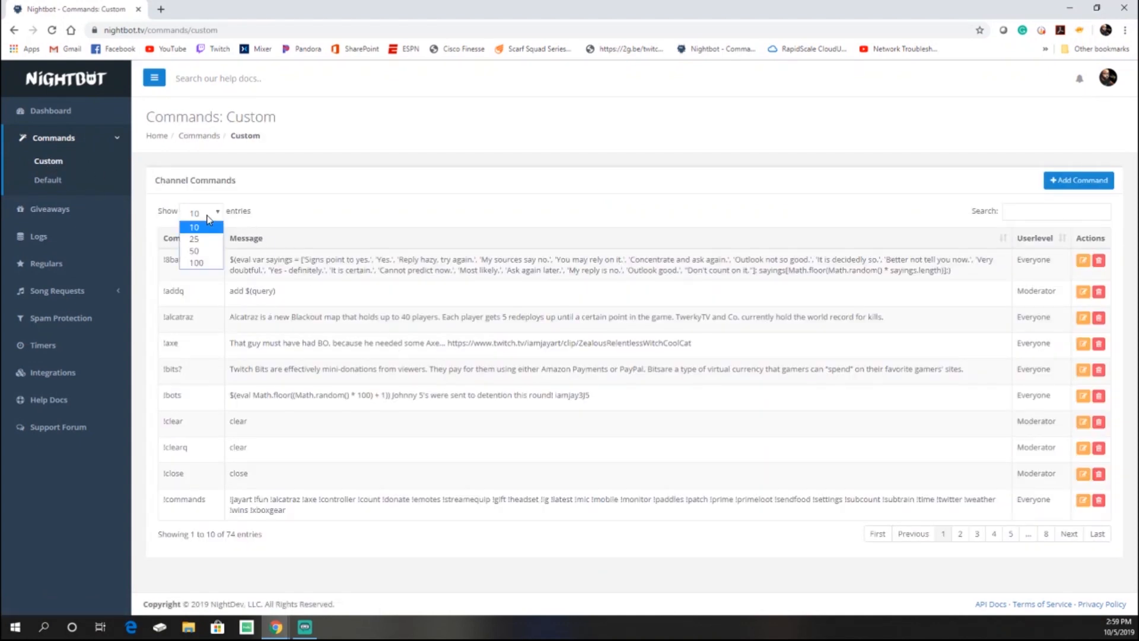
left_click(196, 266)
Look through the custom commands down to !landing and highlight that command's full message text.
scroll(393, 321, "down", 2)
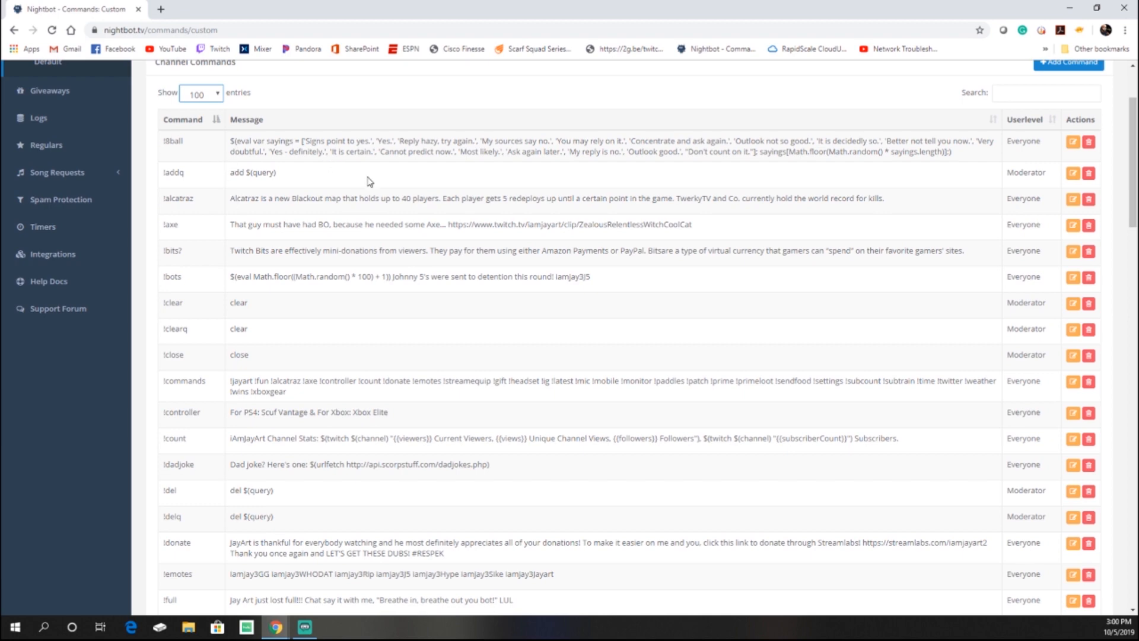
scroll(374, 297, "down", 4)
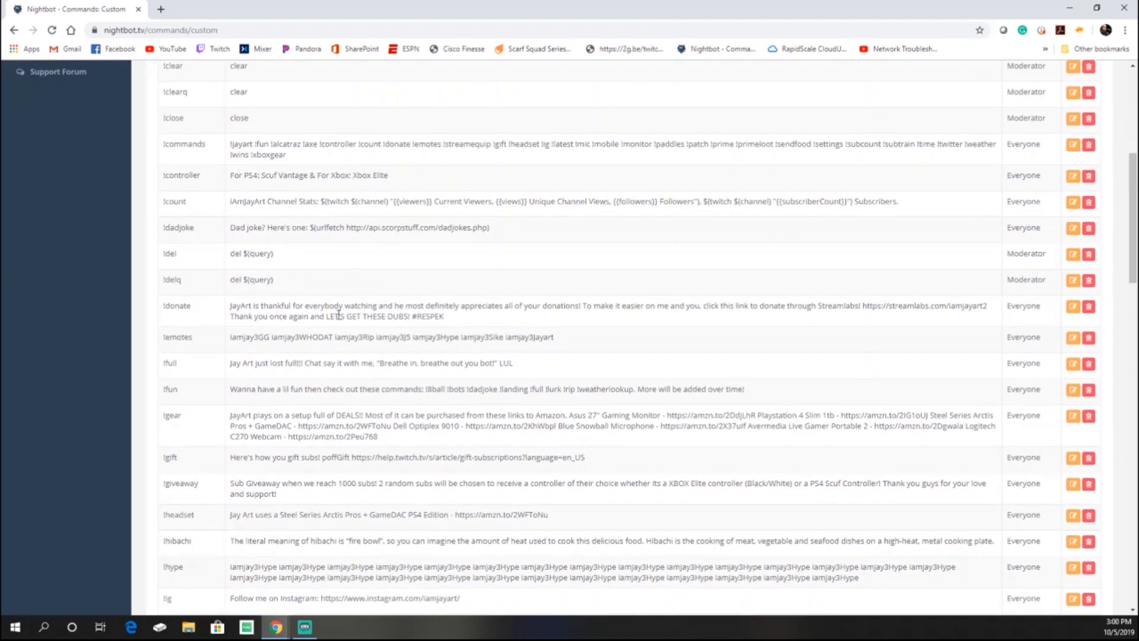
scroll(341, 314, "down", 5)
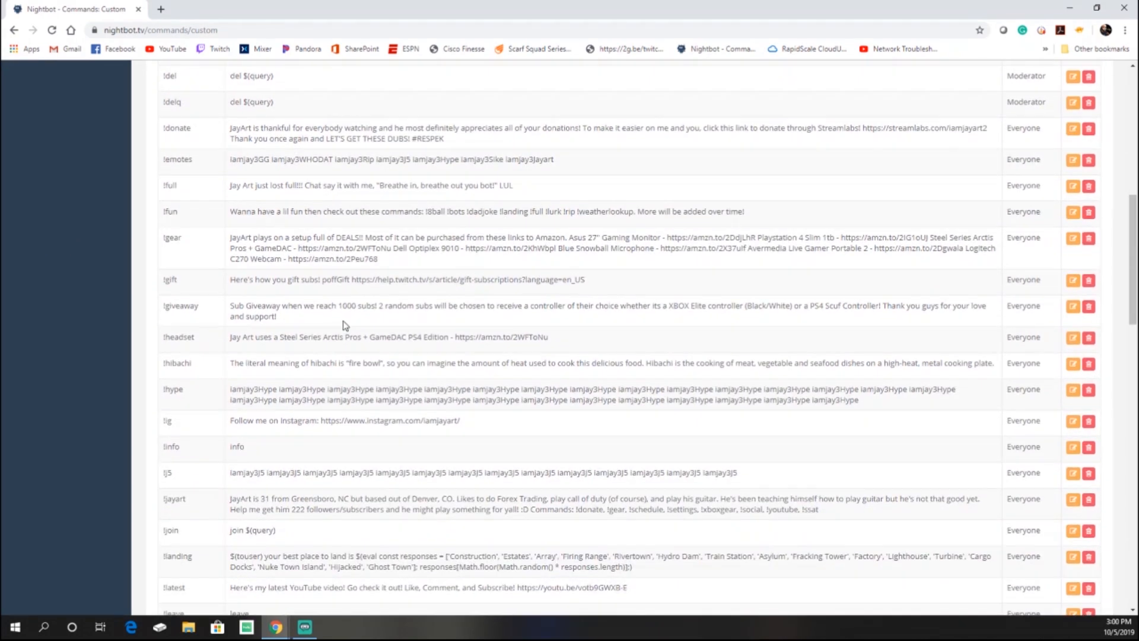
scroll(344, 332, "down", 1)
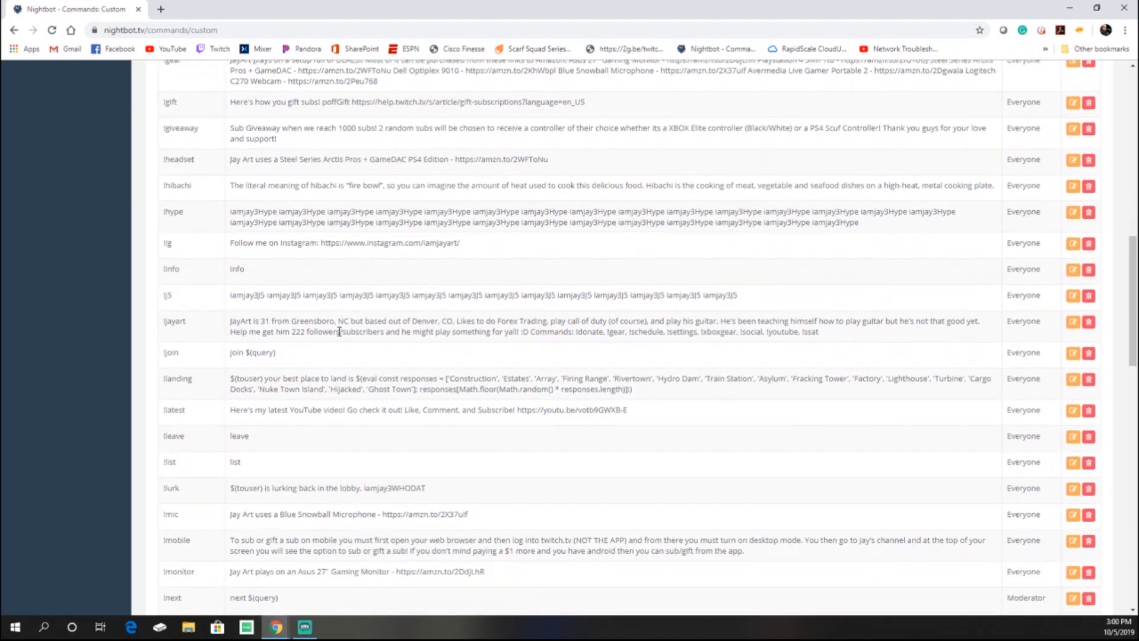
scroll(340, 331, "down", 2)
scroll(340, 331, "down", 1)
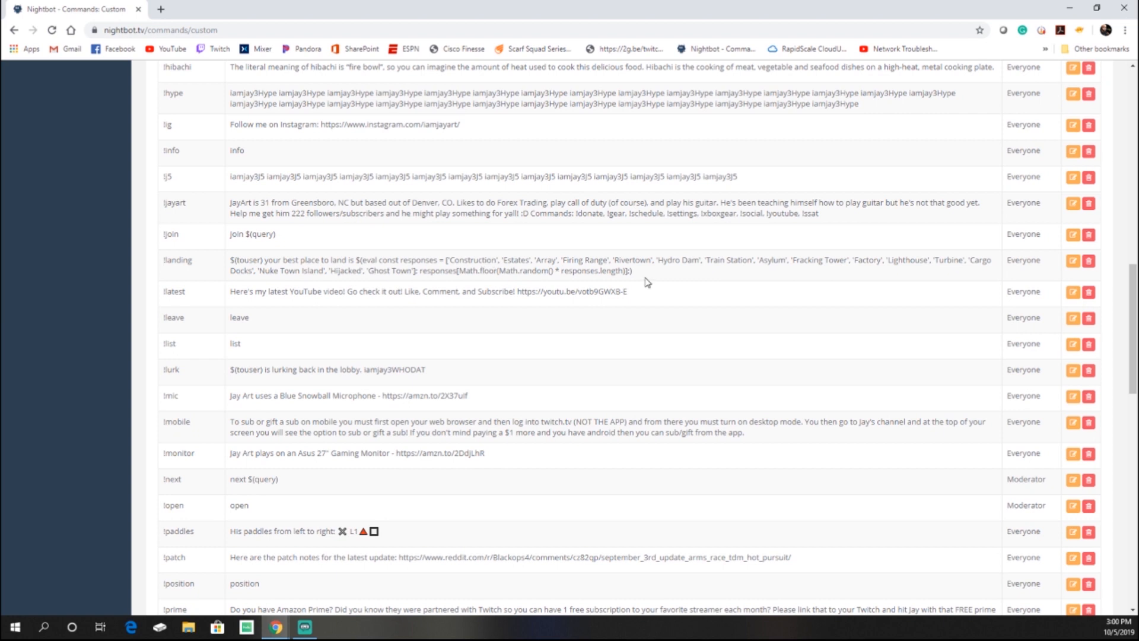
left_click_drag(634, 274, 225, 257)
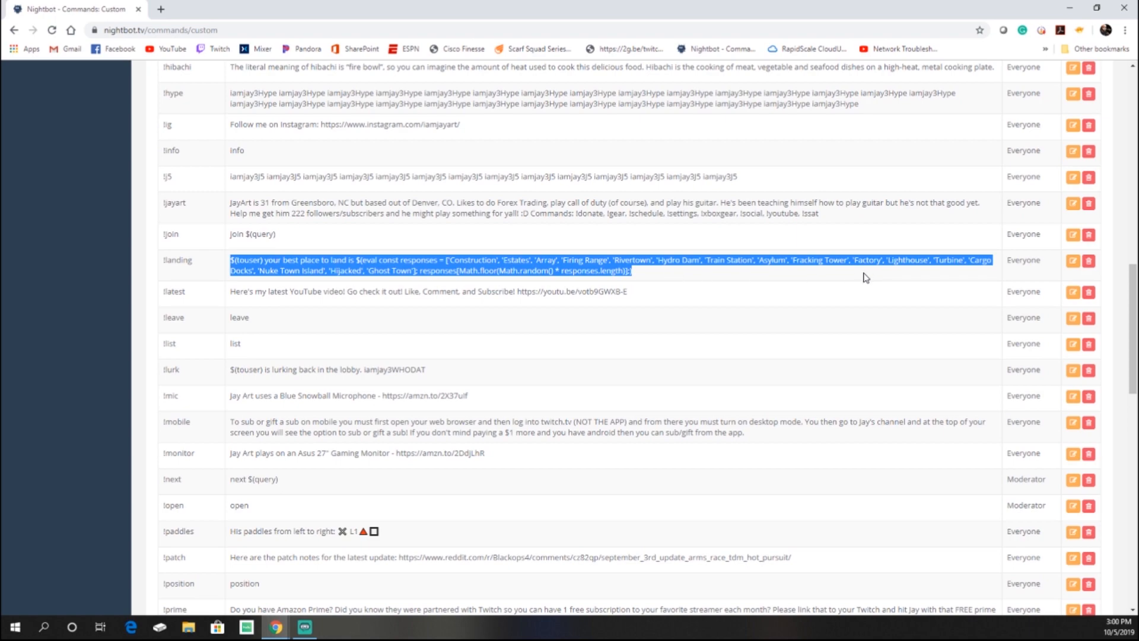
Open a blank Add Command form, inspect its Command and Message fields, and close it without saving.
scroll(712, 284, "up", 20)
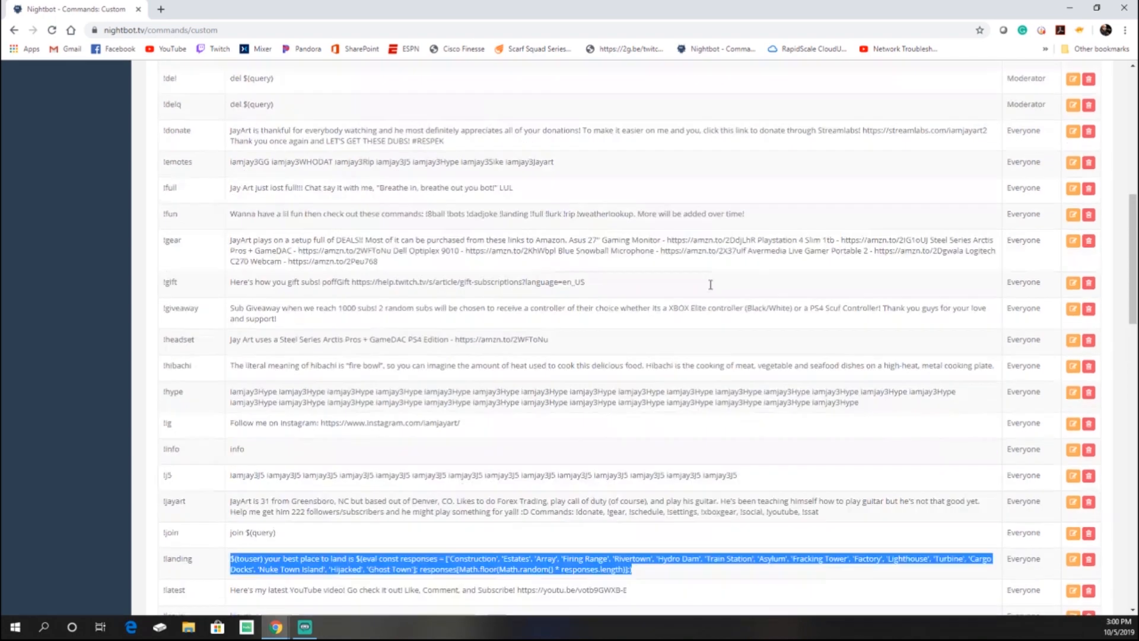
left_click(1081, 189)
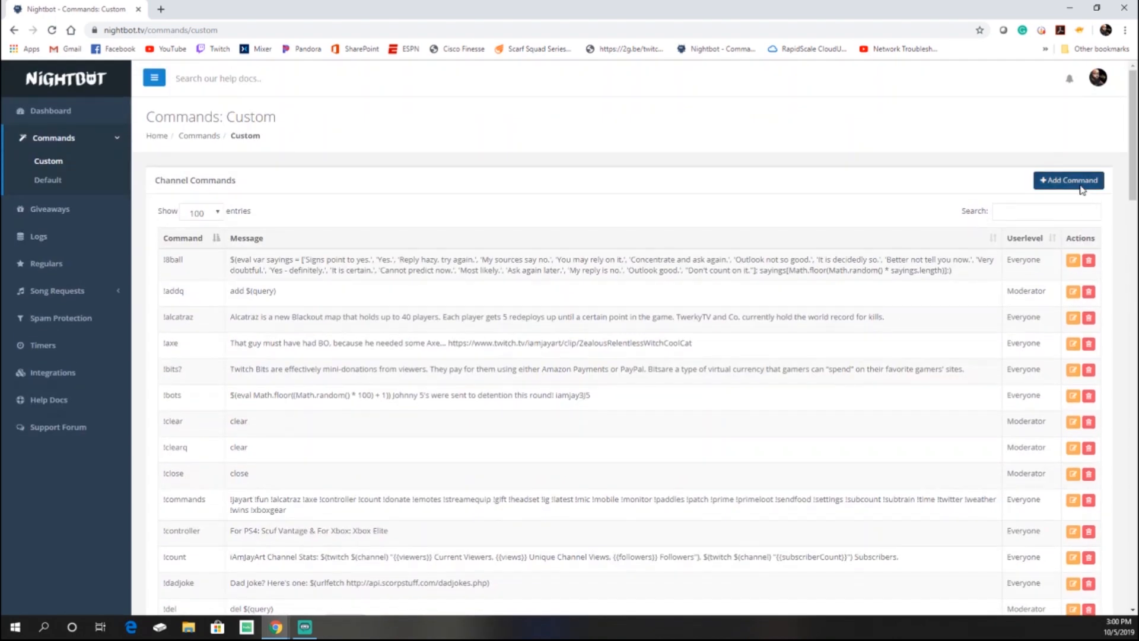
left_click(481, 140)
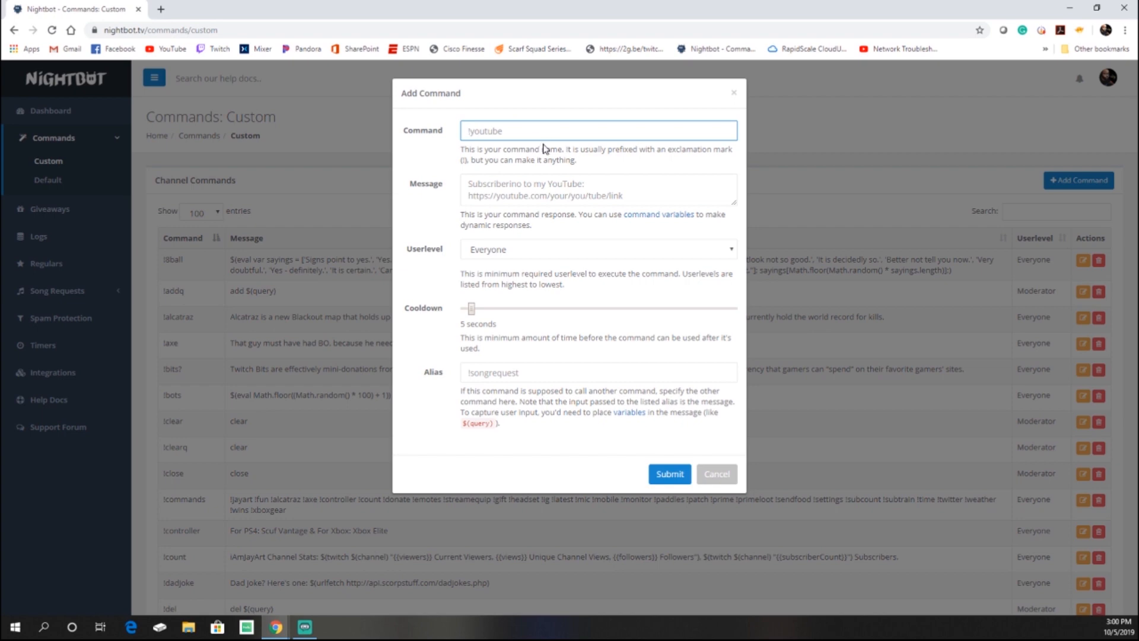
left_click(469, 187)
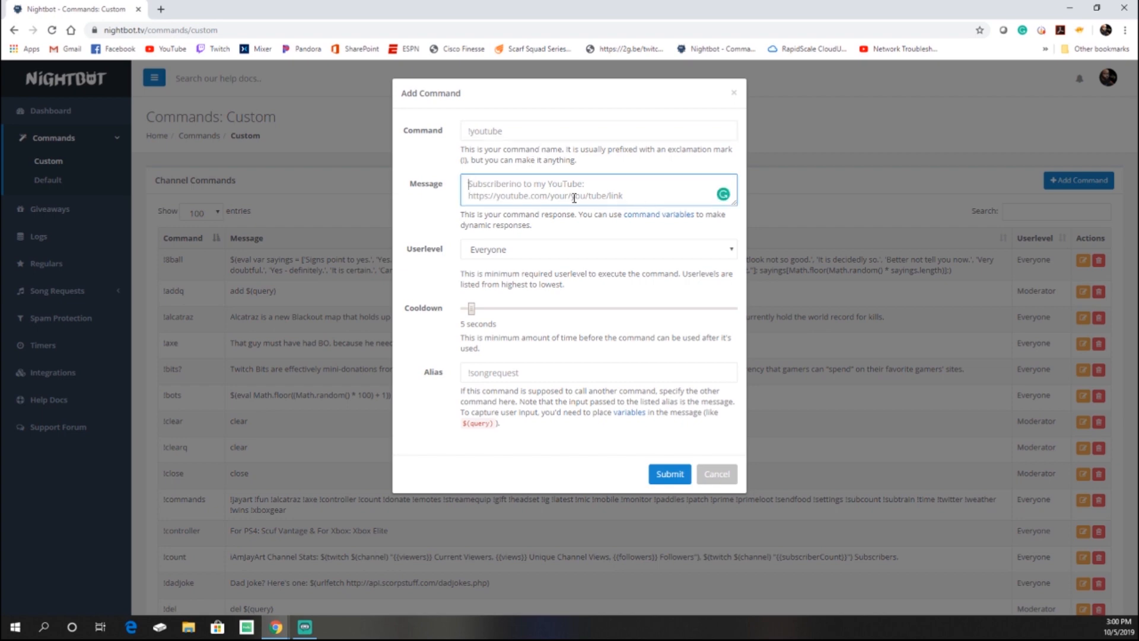
left_click(382, 193)
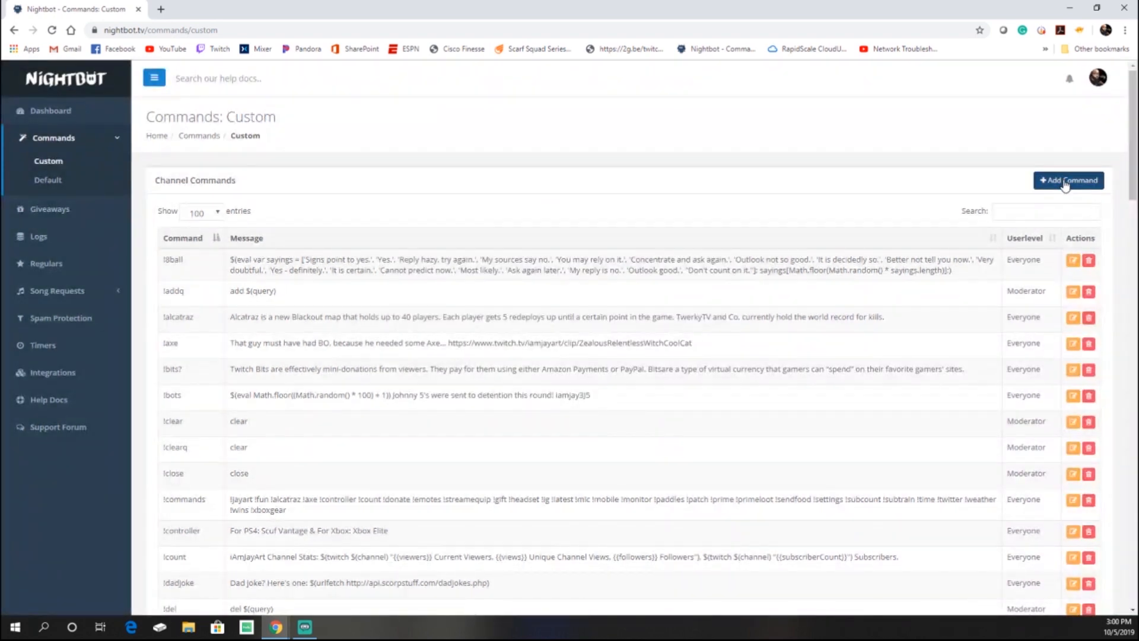
Reopen the Add Command form, inspect the available Userlevel options, and cancel the form.
left_click(1066, 186)
left_click(494, 257)
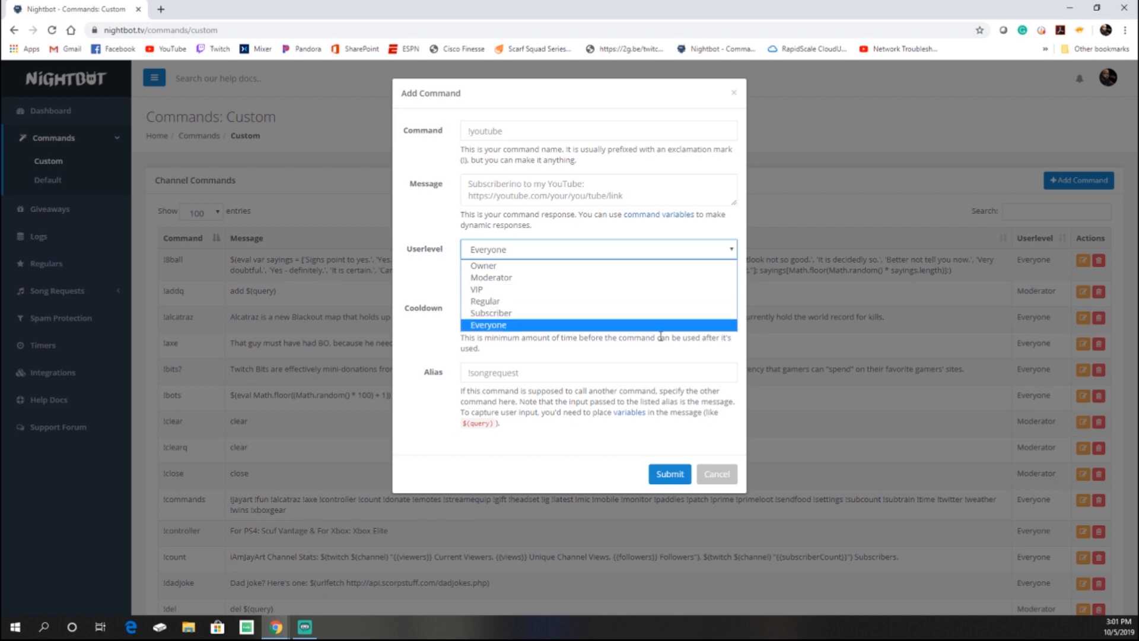
left_click(717, 475)
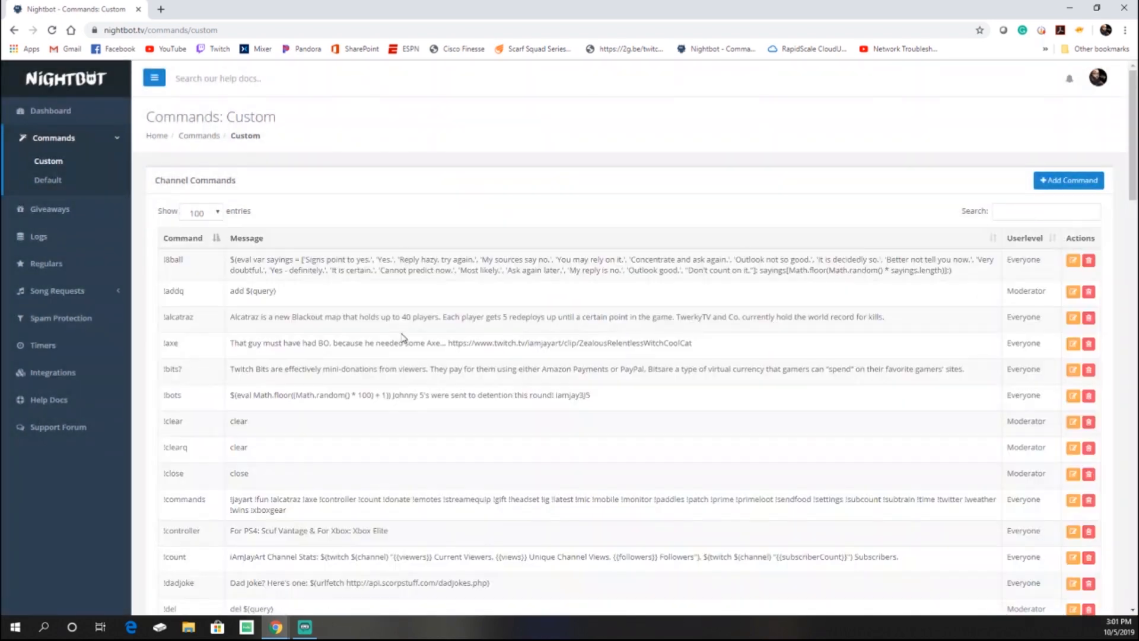
Examine the whole custom commands list down to the last entry, and look again at its first commands.
scroll(409, 354, "down", 1)
scroll(409, 354, "down", 5)
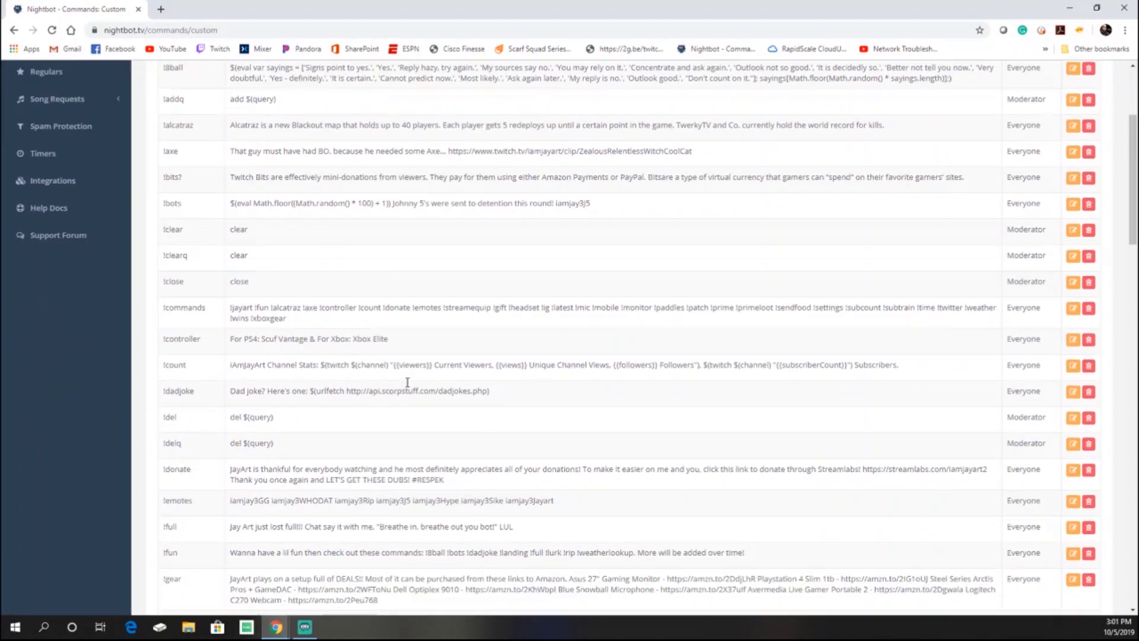
scroll(408, 388, "down", 10)
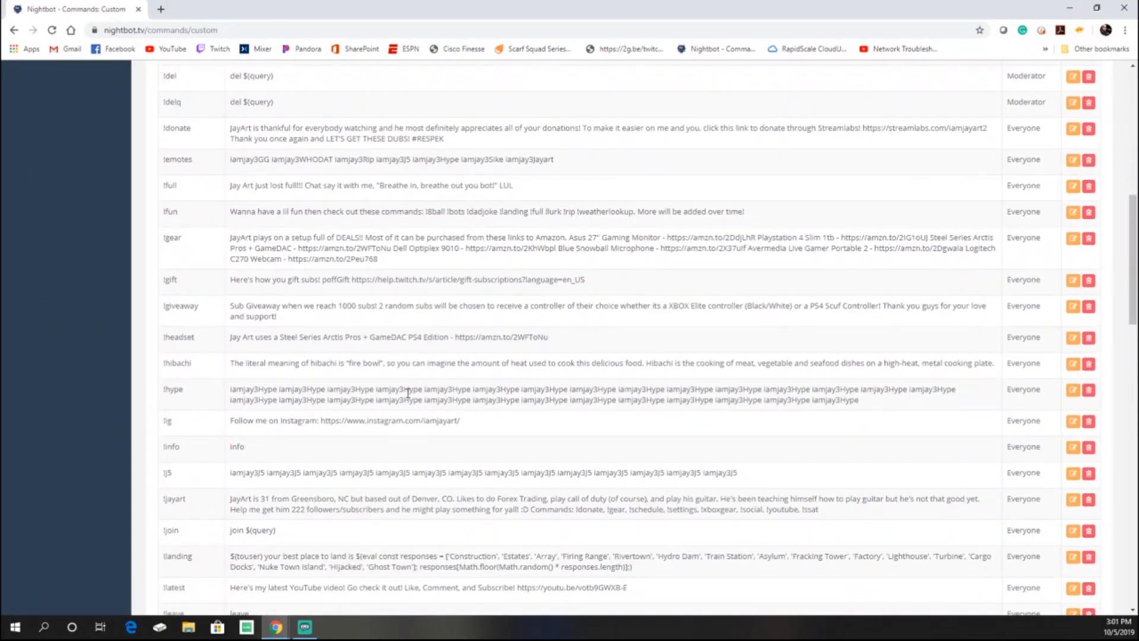
scroll(405, 407, "down", 7)
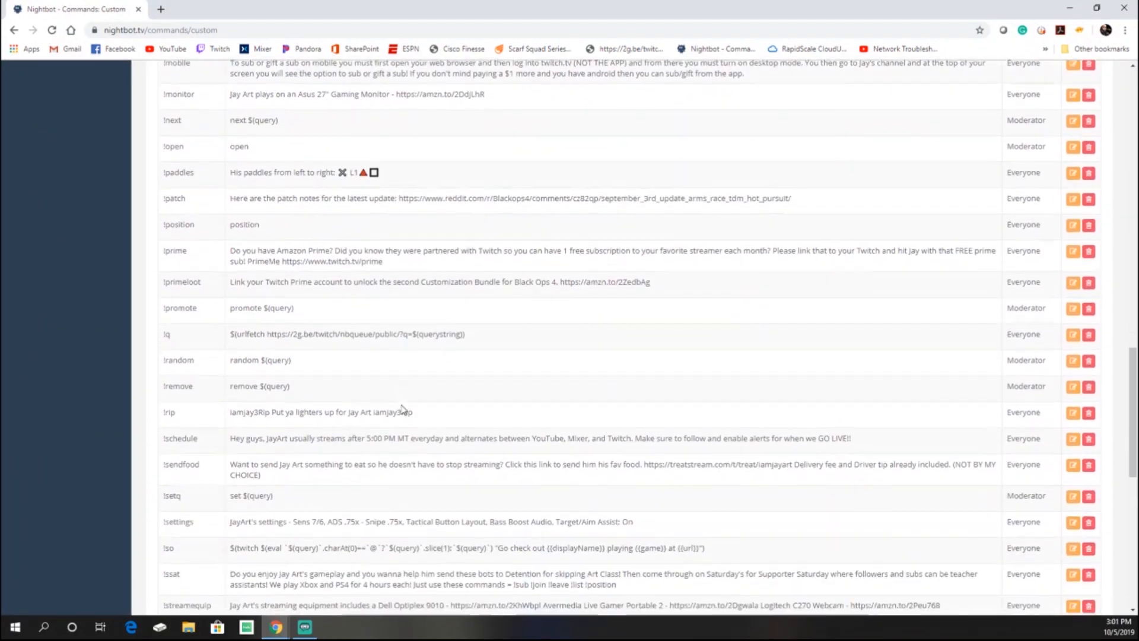
scroll(397, 412, "down", 5)
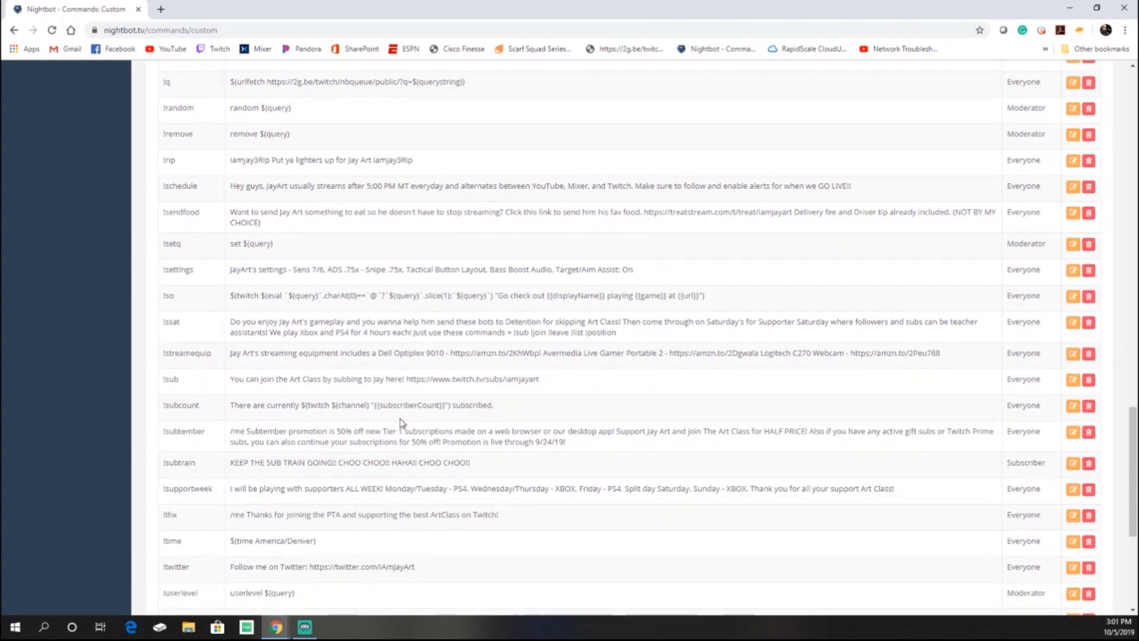
scroll(404, 425, "down", 3)
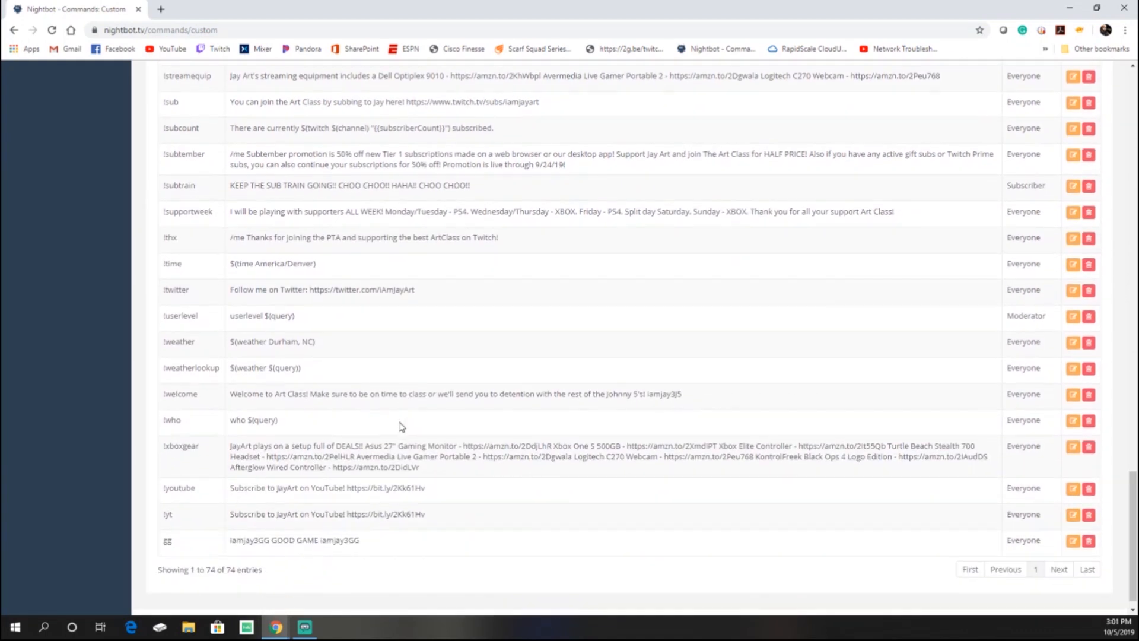
scroll(402, 427, "up", 12)
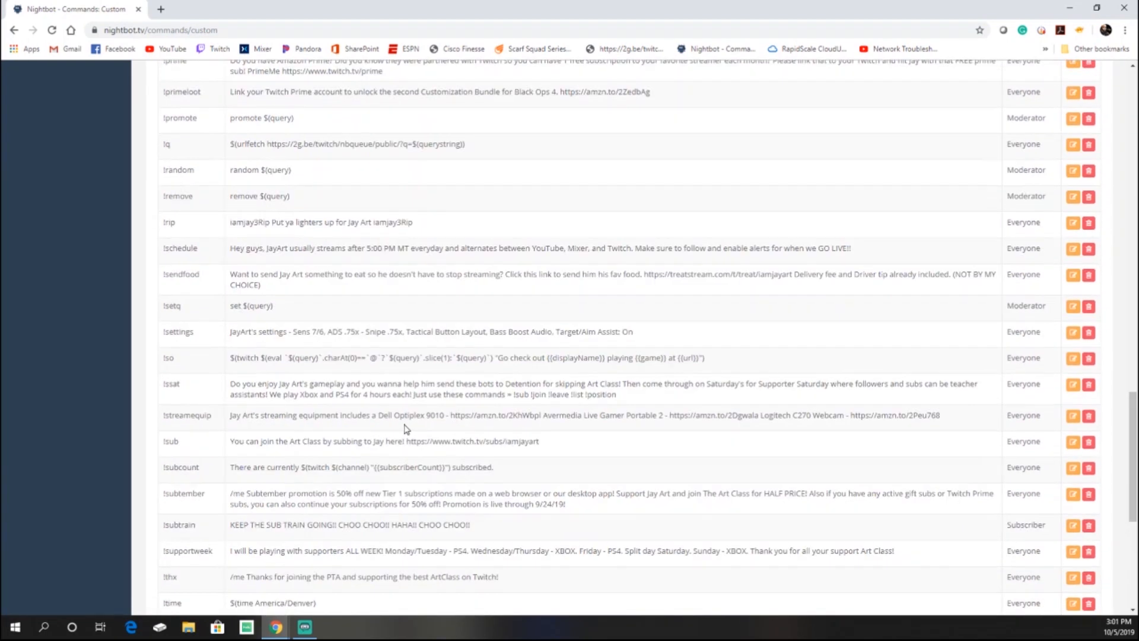
scroll(411, 428, "up", 15)
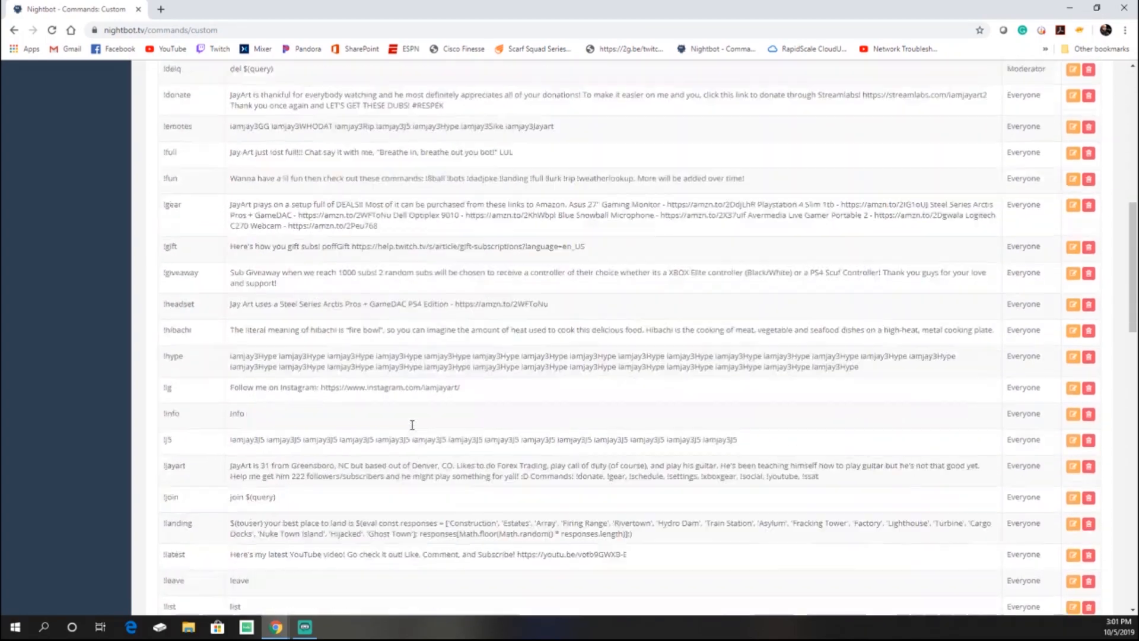
scroll(412, 424, "up", 1)
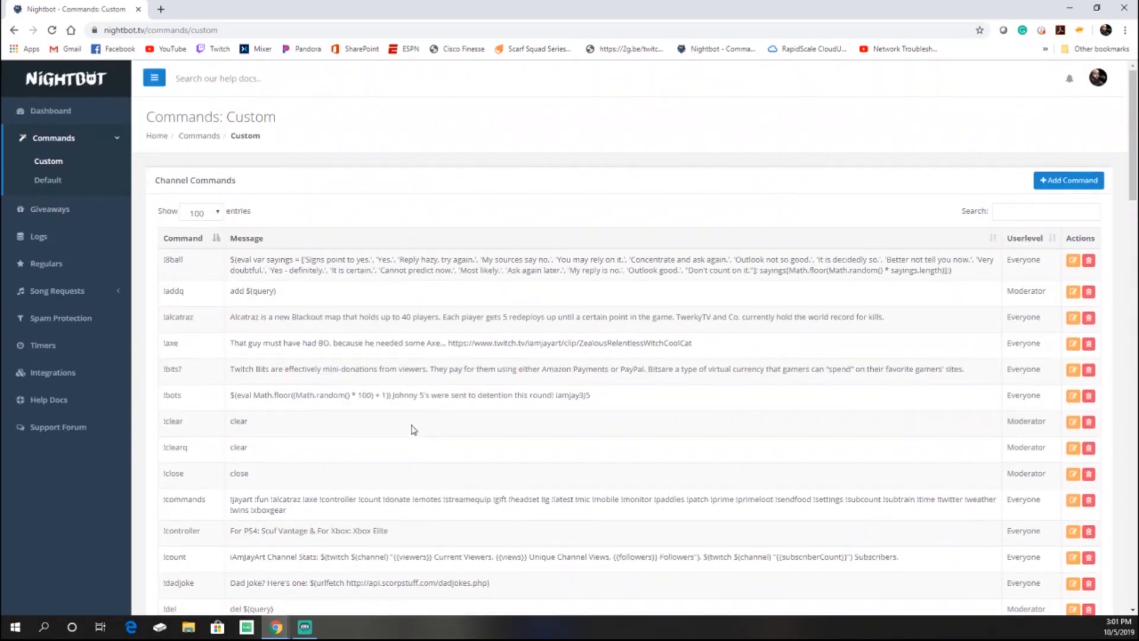
scroll(482, 425, "down", 2)
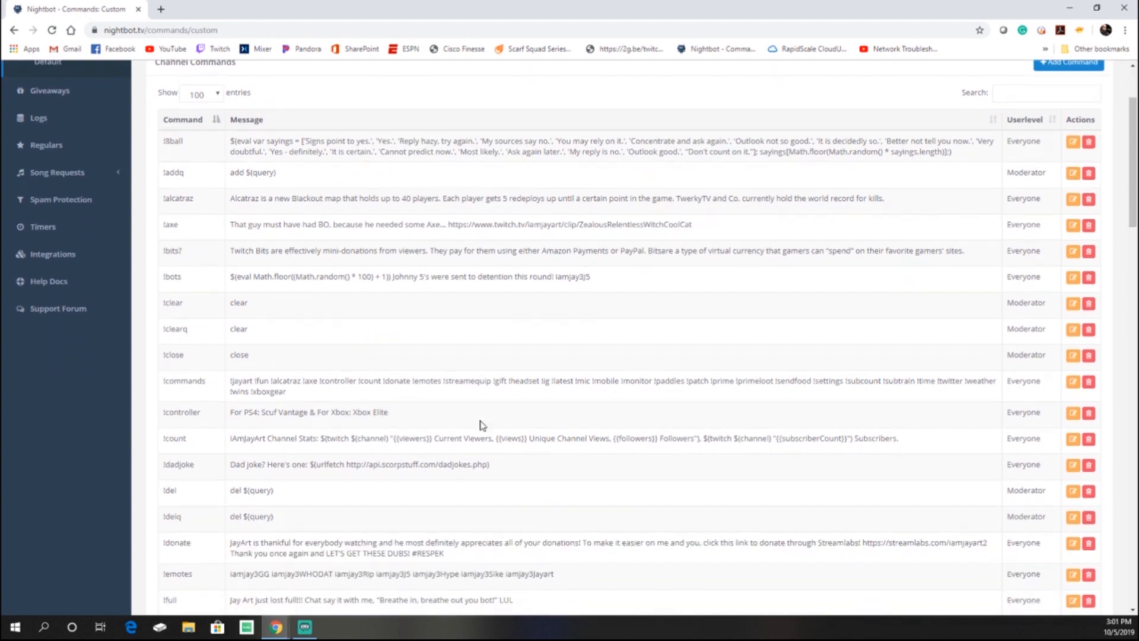
scroll(482, 425, "down", 2)
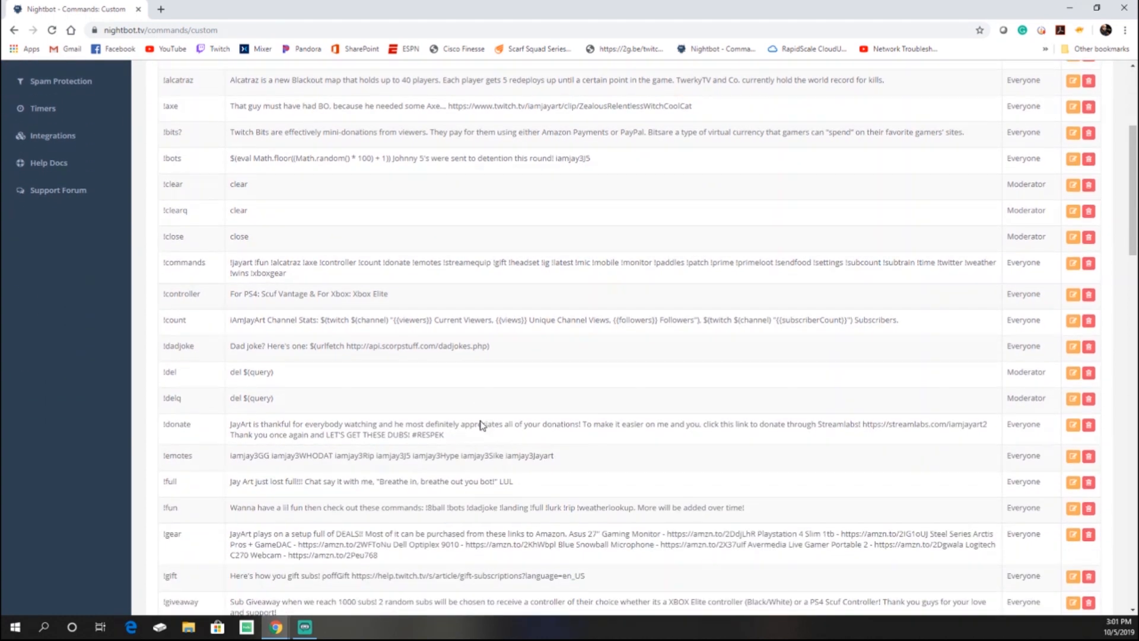
scroll(482, 421, "down", 1)
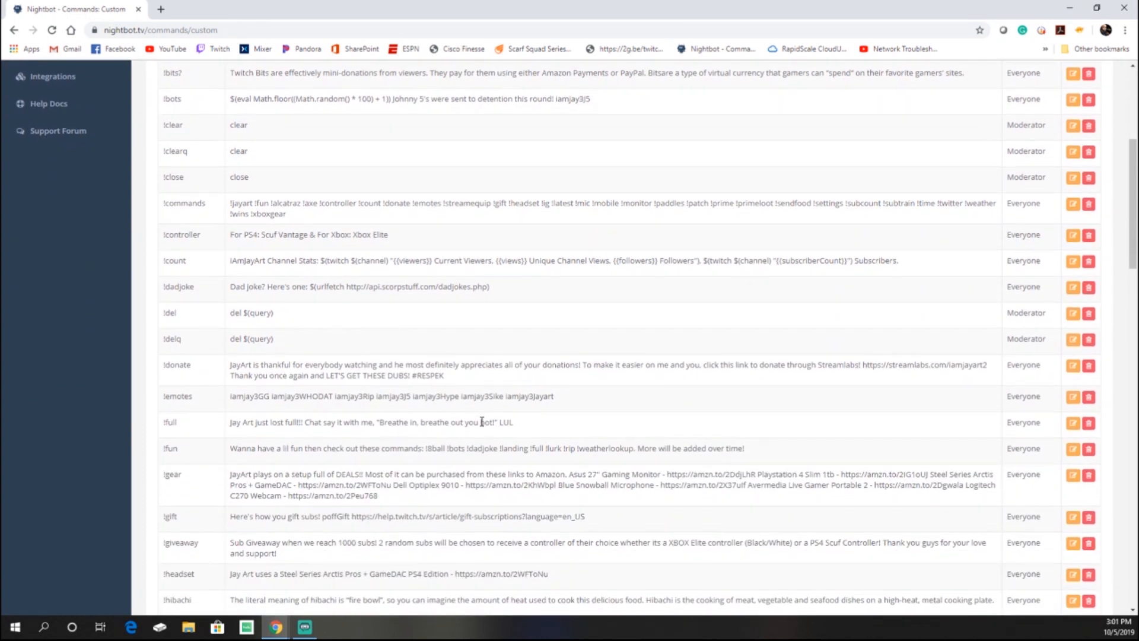
Highlight the message of the !8ball command at the start of the list and clear the selection.
scroll(446, 463, "up", 5)
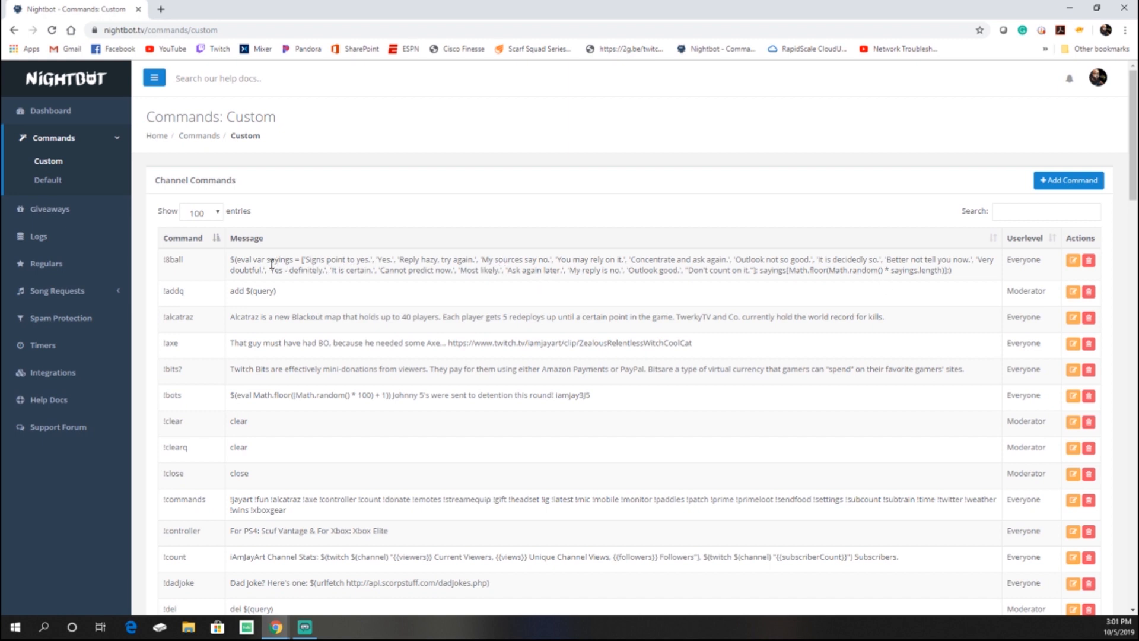
left_click_drag(232, 263, 967, 275)
left_click(807, 303)
Set the browser page zoom to 125% and highlight the full message text of the !8ball command.
right_click(351, 127)
right_click(413, 11)
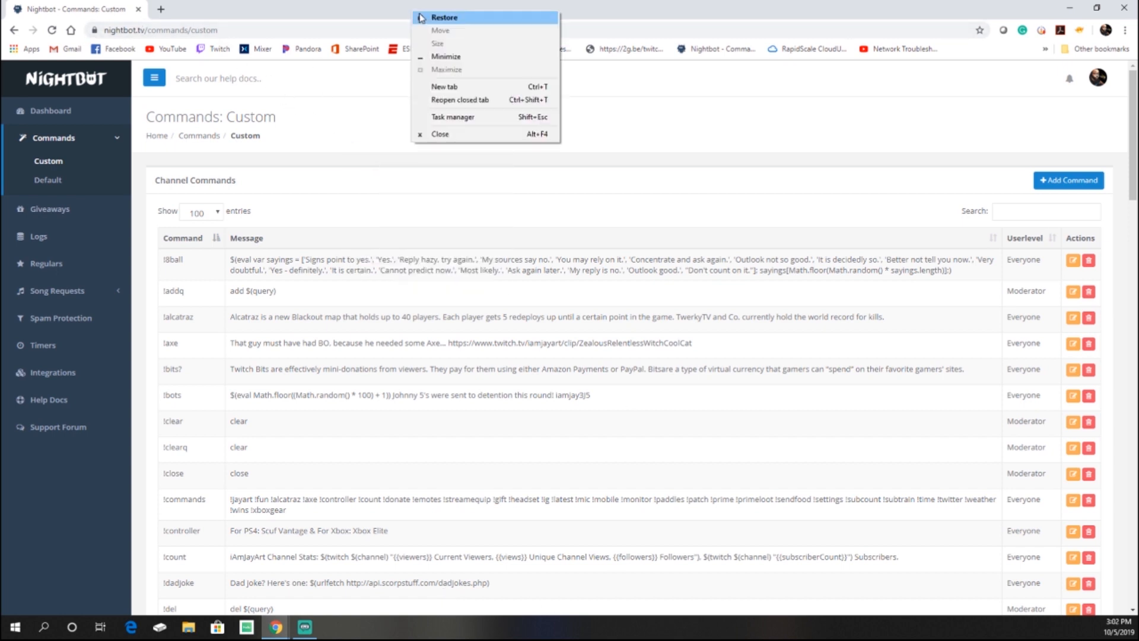
left_click(1125, 30)
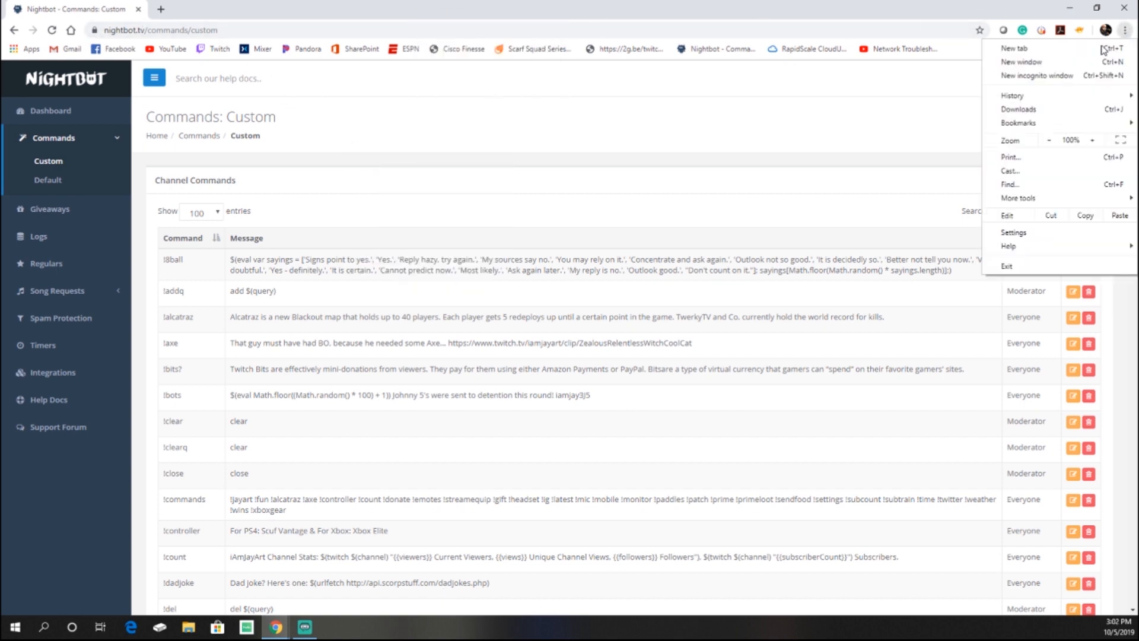
left_click(1094, 141)
left_click(1093, 141)
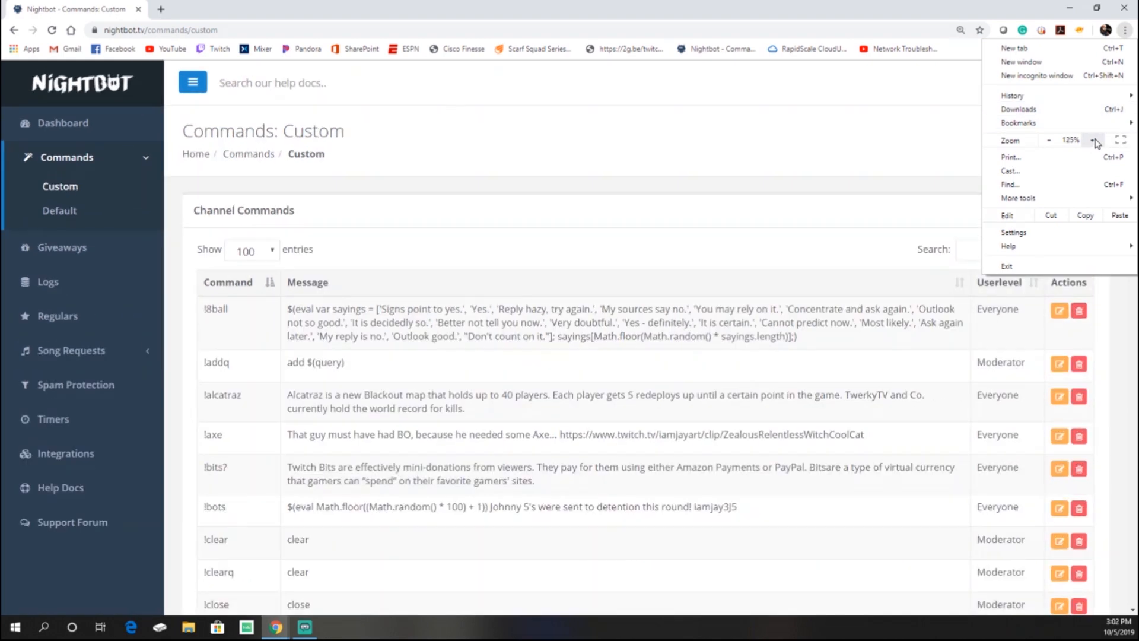
left_click(819, 339)
left_click_drag(811, 344, 240, 314)
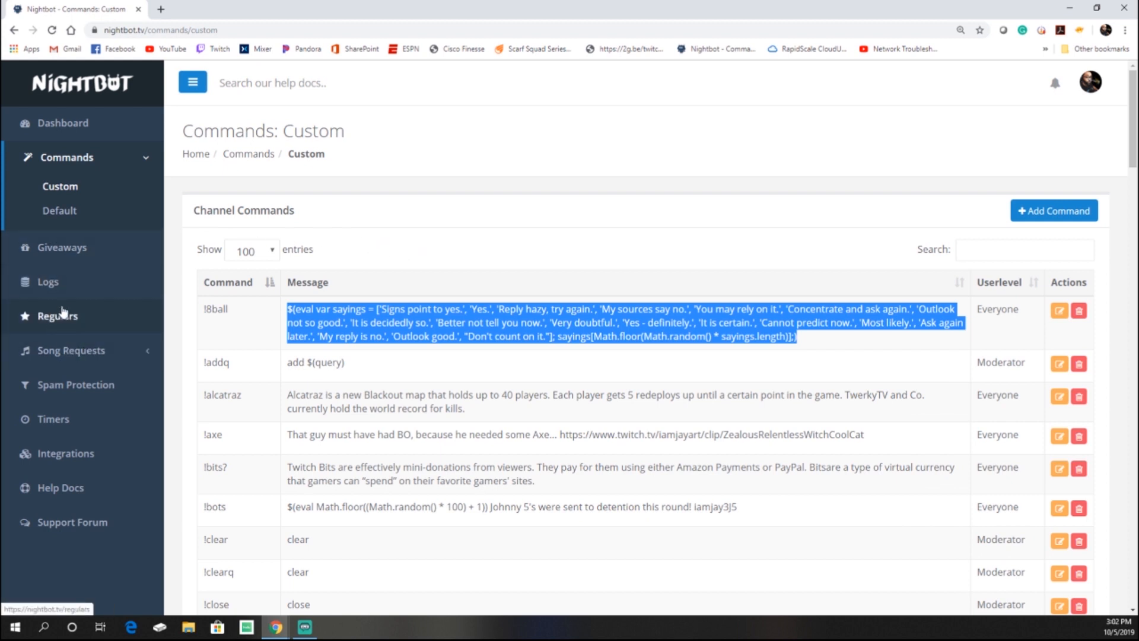
Open the Timers page, inspect the Subtember timer's interval and chat lines settings, and cancel the edit form.
left_click(60, 424)
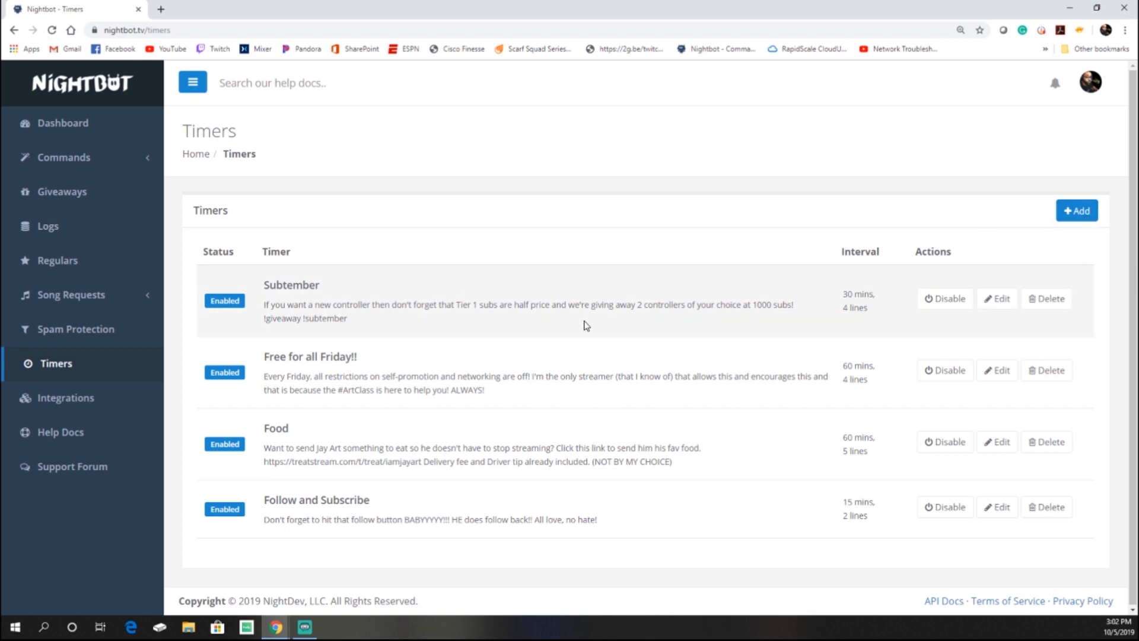
left_click(1006, 300)
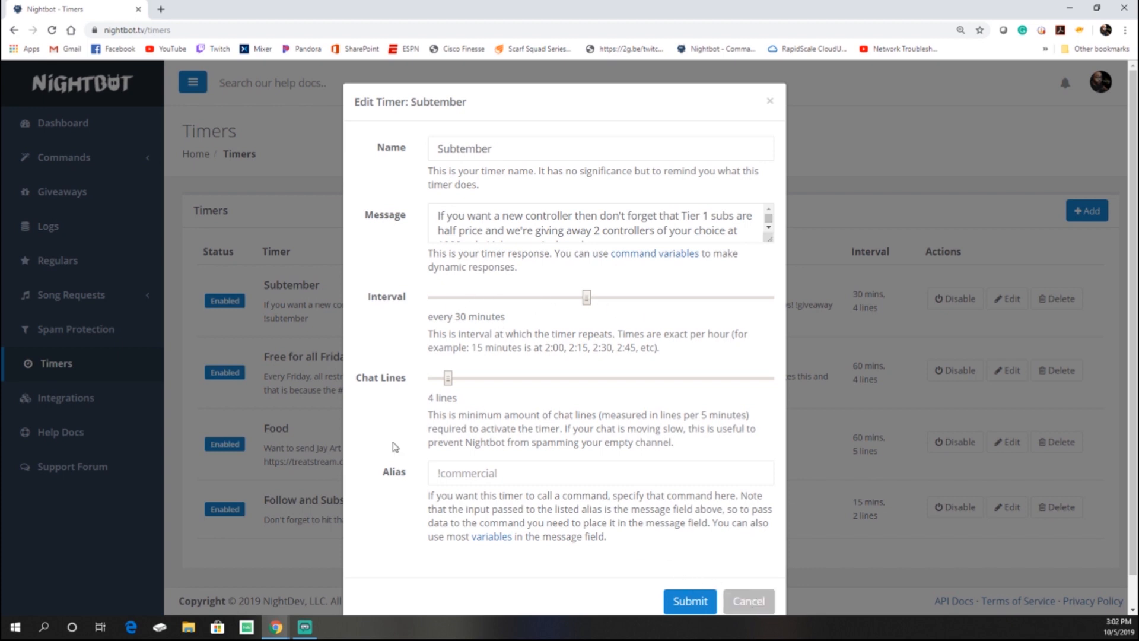
left_click(749, 601)
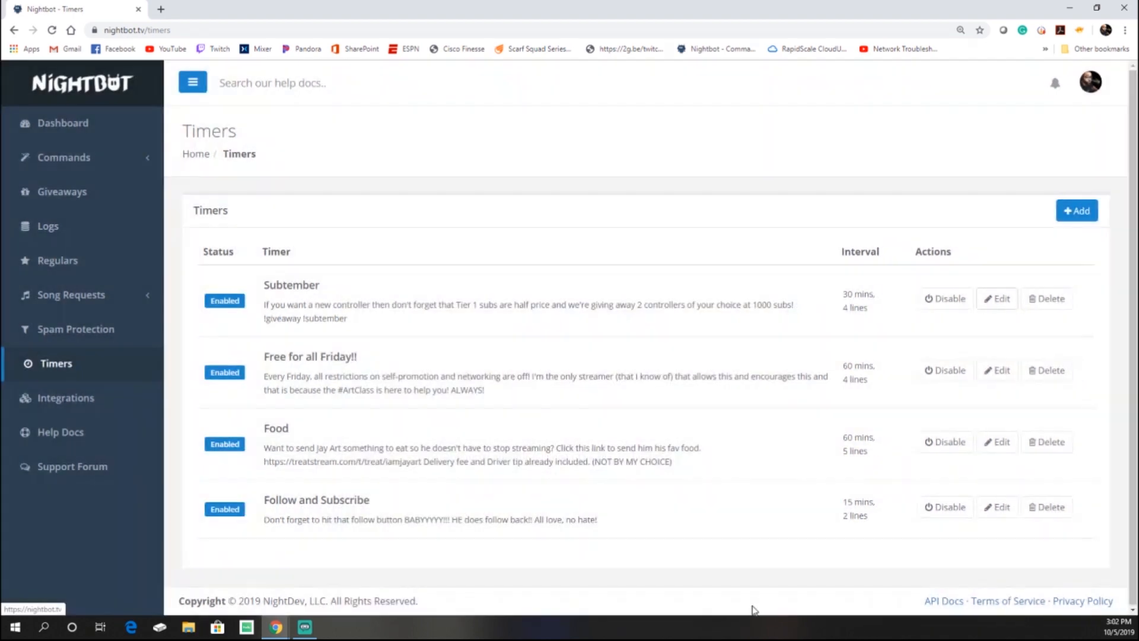
Examine the Spam Protection filters from Blacklist Words/Phrases to Repetitions, and return to the custom commands list.
left_click(54, 336)
left_click(69, 165)
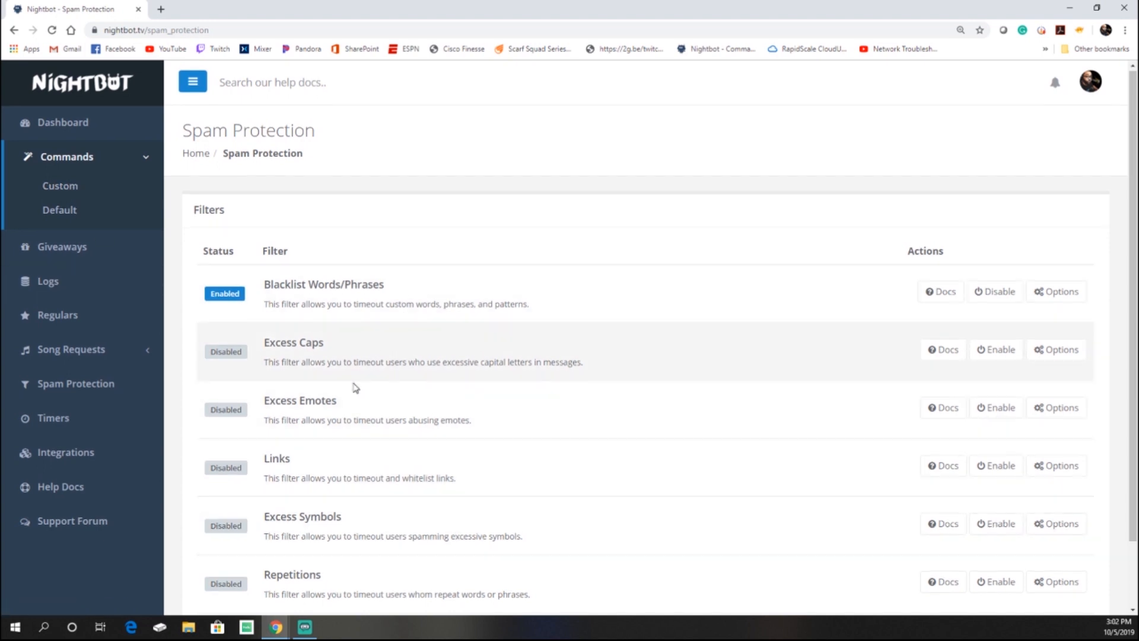
scroll(356, 367, "down", 2)
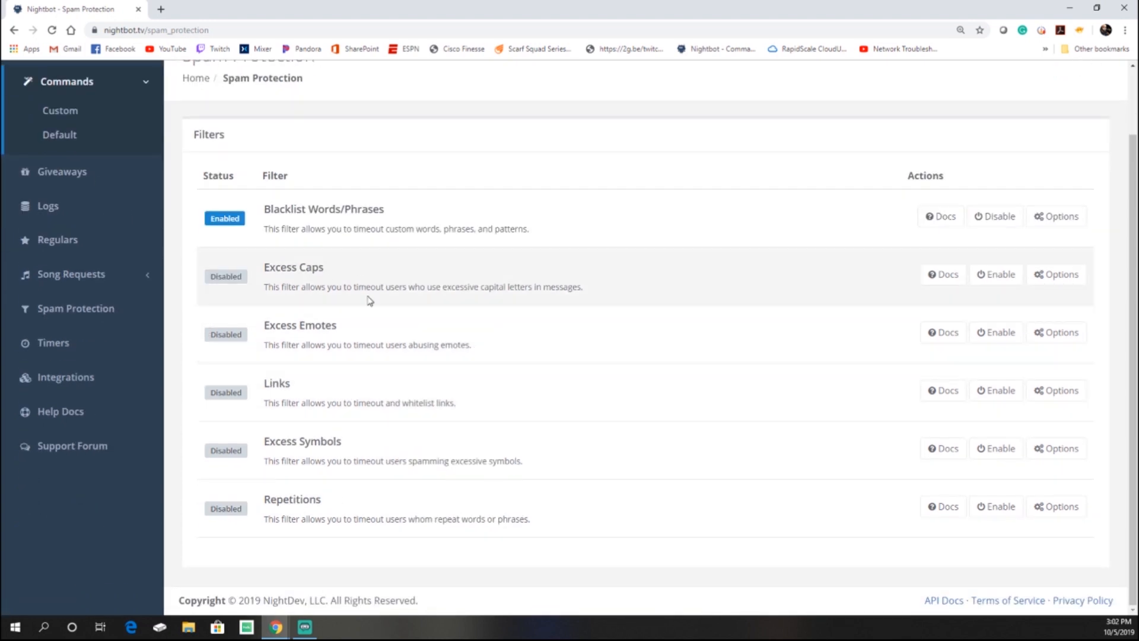
scroll(291, 388, "up", 1)
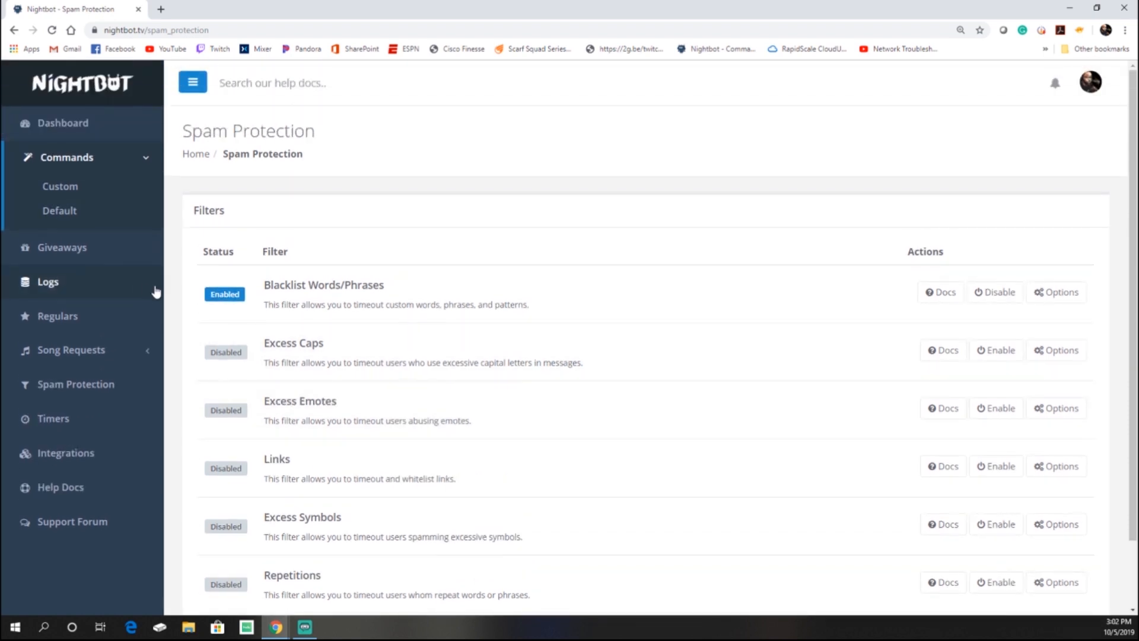
scroll(232, 525, "down", 1)
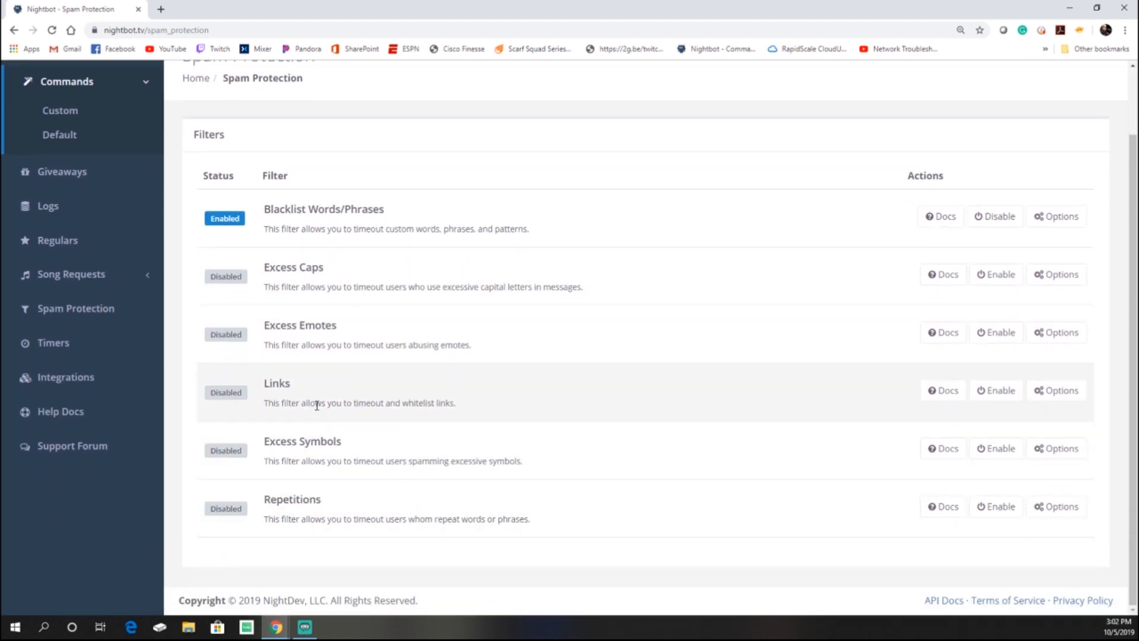
scroll(309, 398, "up", 2)
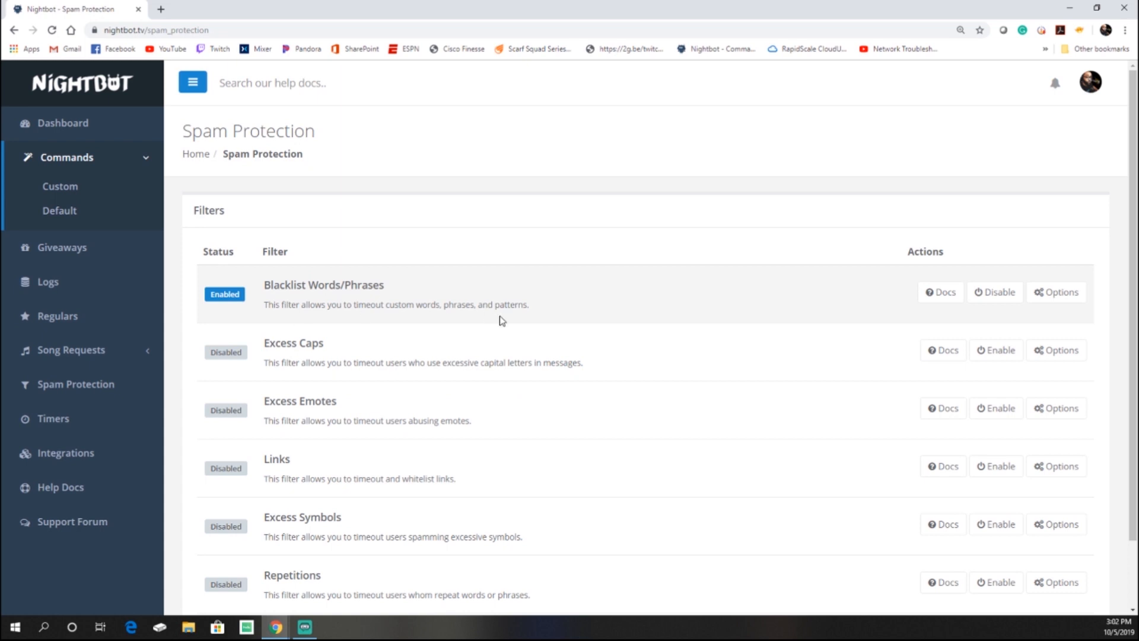
left_click(44, 188)
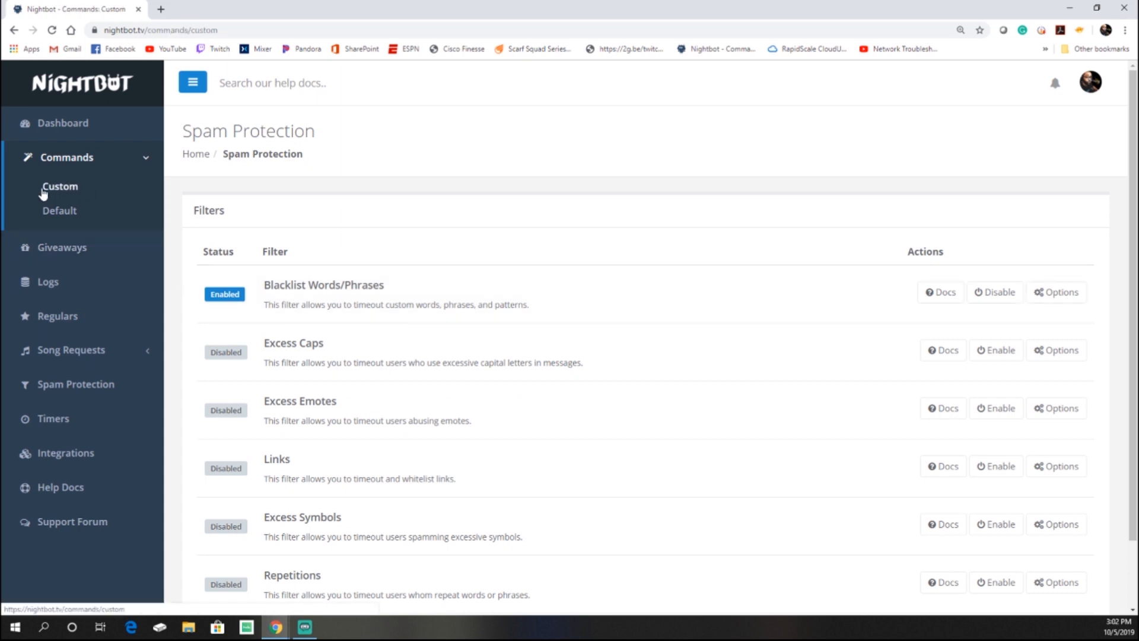
Switch to the StreamElements dashboard's custom chat commands page at streamelements.com/dashboard/bot-commands/custom-commands and accept the cookie notice.
left_click(220, 35)
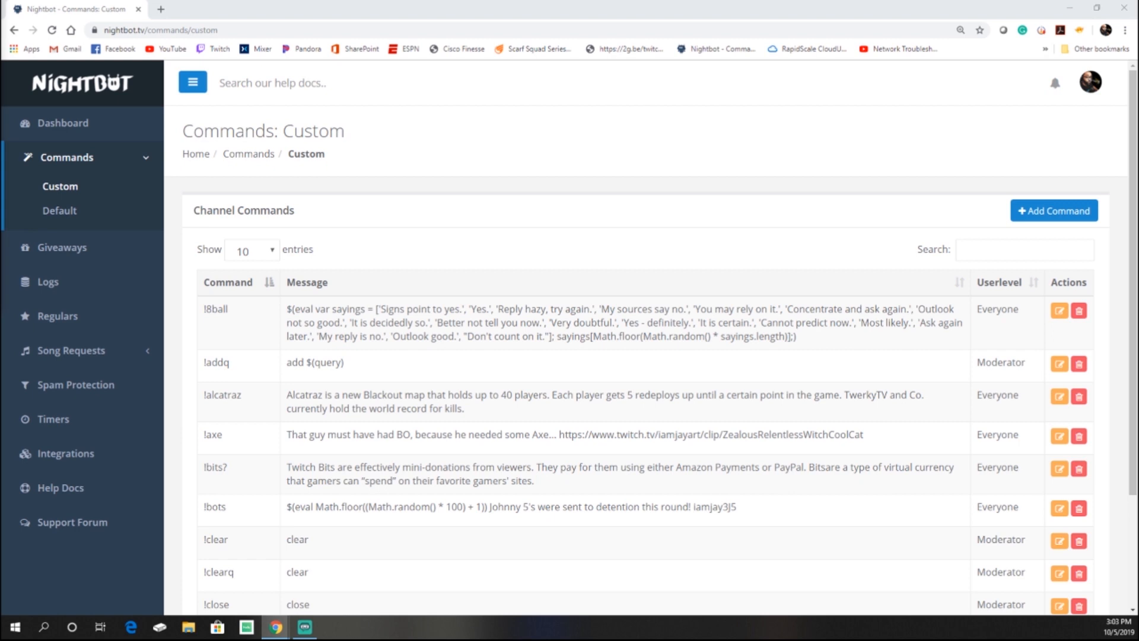
left_click_drag(0, 23, 477, 38)
double_click(625, 30)
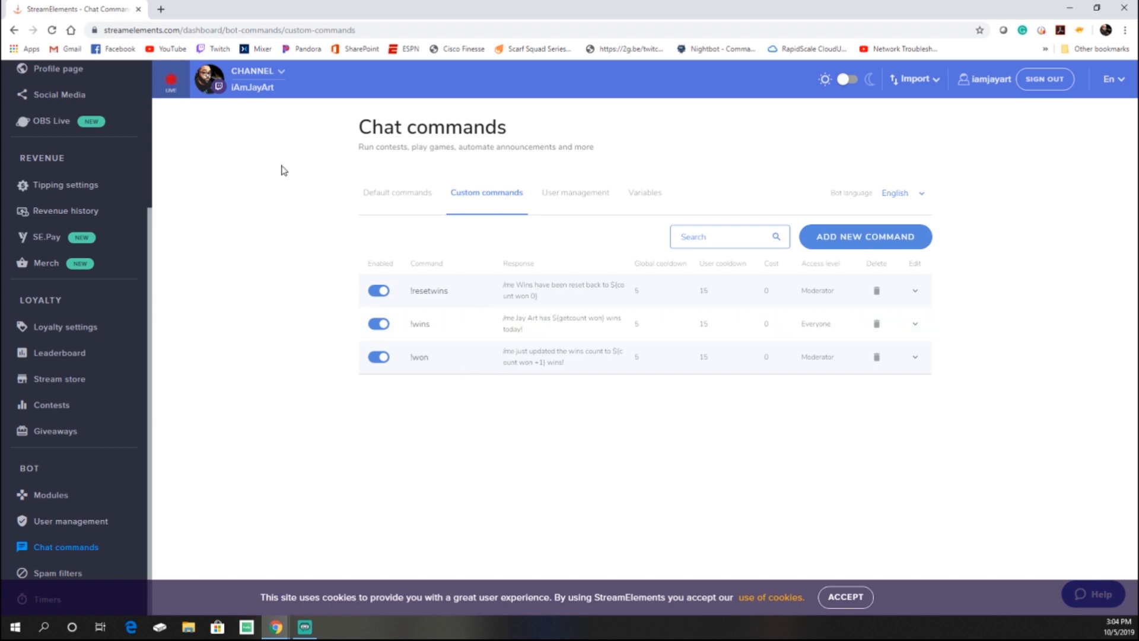
left_click(837, 596)
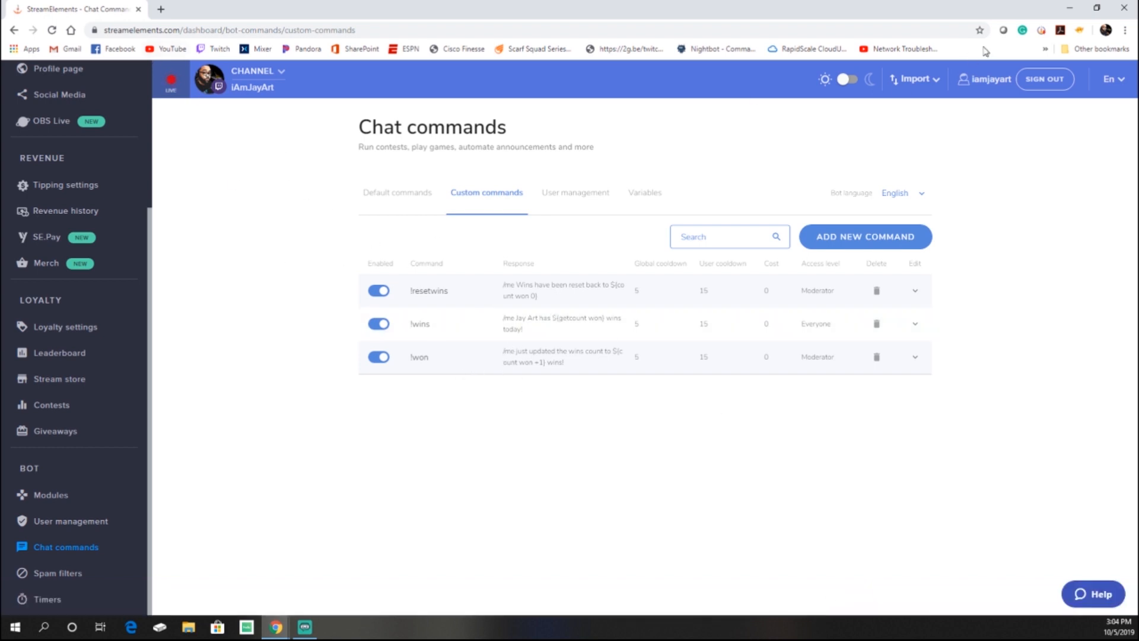
Set the browser page zoom to 150% for the StreamElements custom commands list.
left_click(1125, 29)
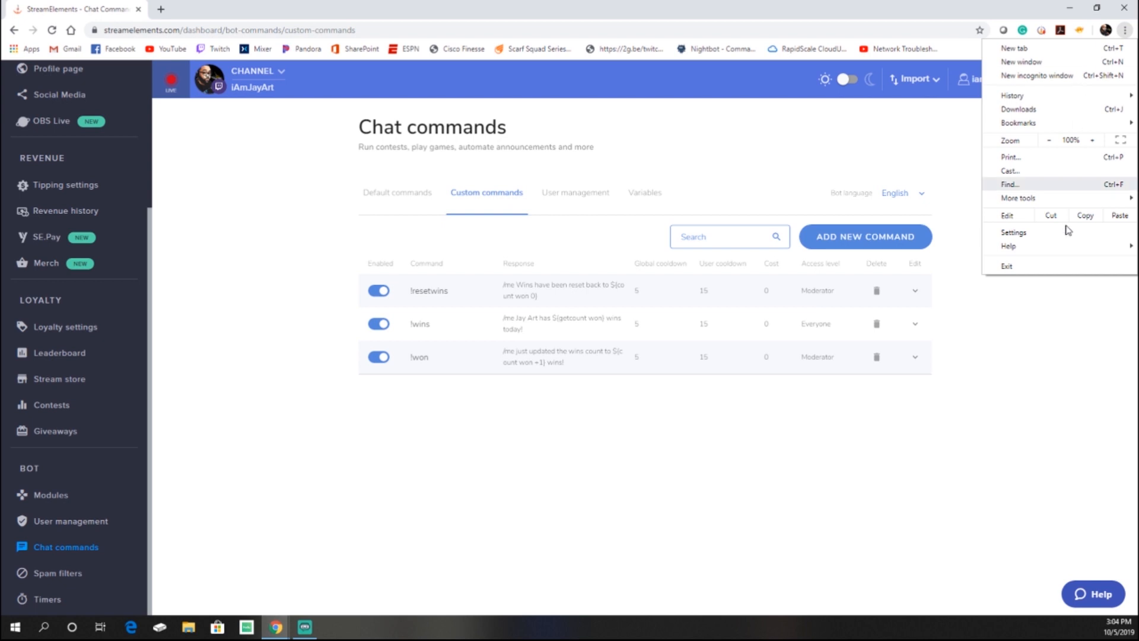
left_click(1092, 140)
left_click(1092, 140)
left_click(1092, 140)
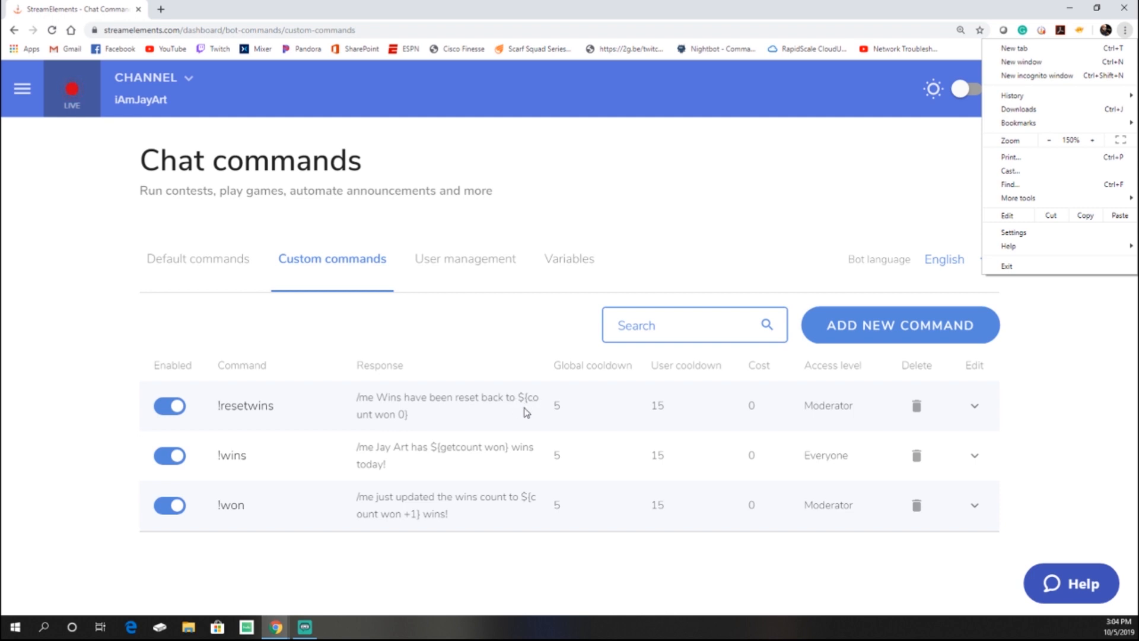
left_click(426, 430)
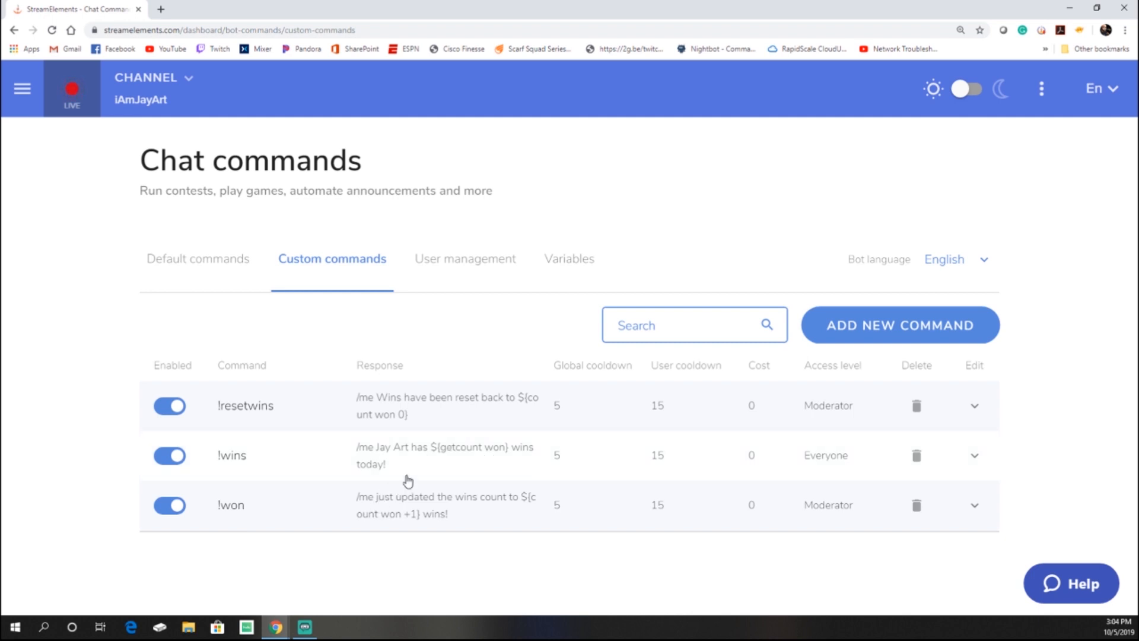
Highlight the !won command with its response, and examine the expanded settings of the !wins and !won commands.
left_click_drag(465, 521, 320, 496)
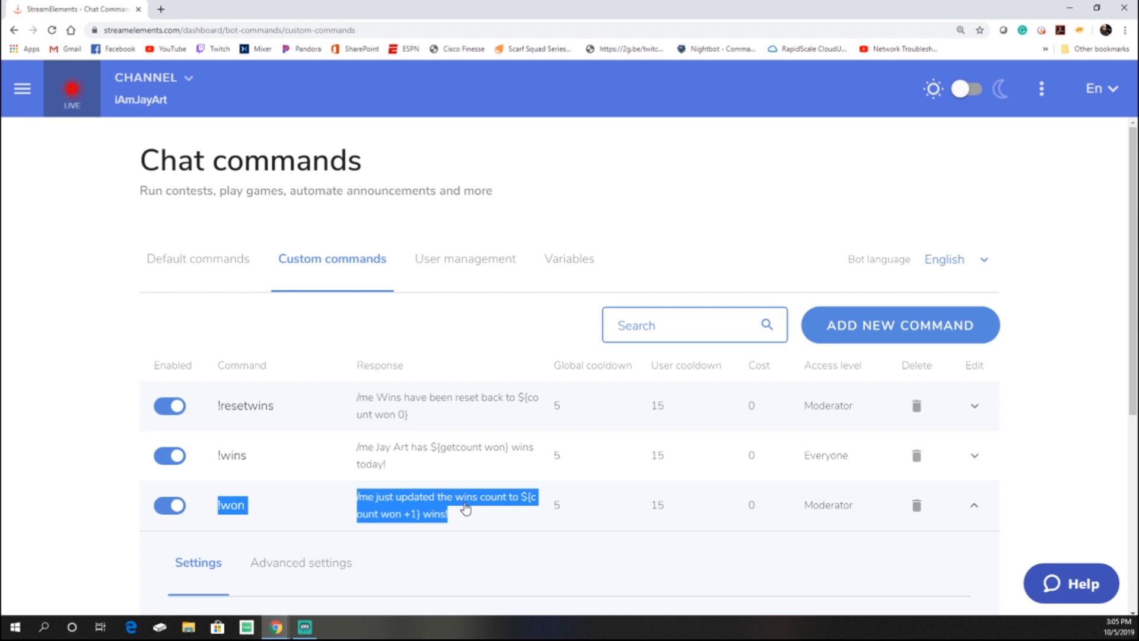
left_click(467, 467)
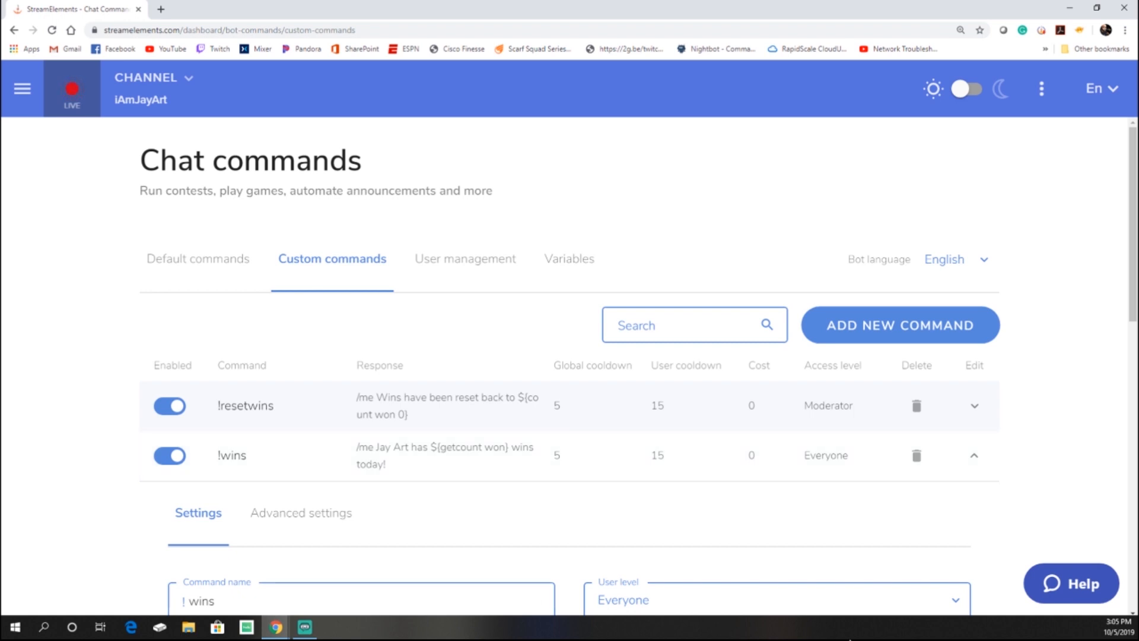
scroll(326, 439, "down", 2)
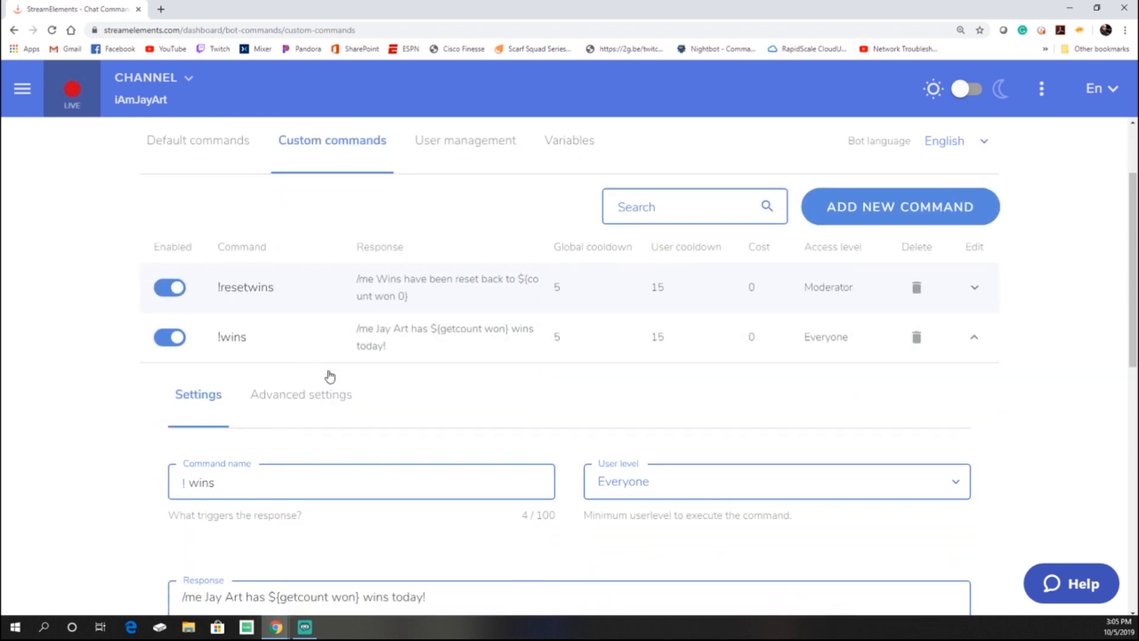
scroll(103, 392, "up", 2)
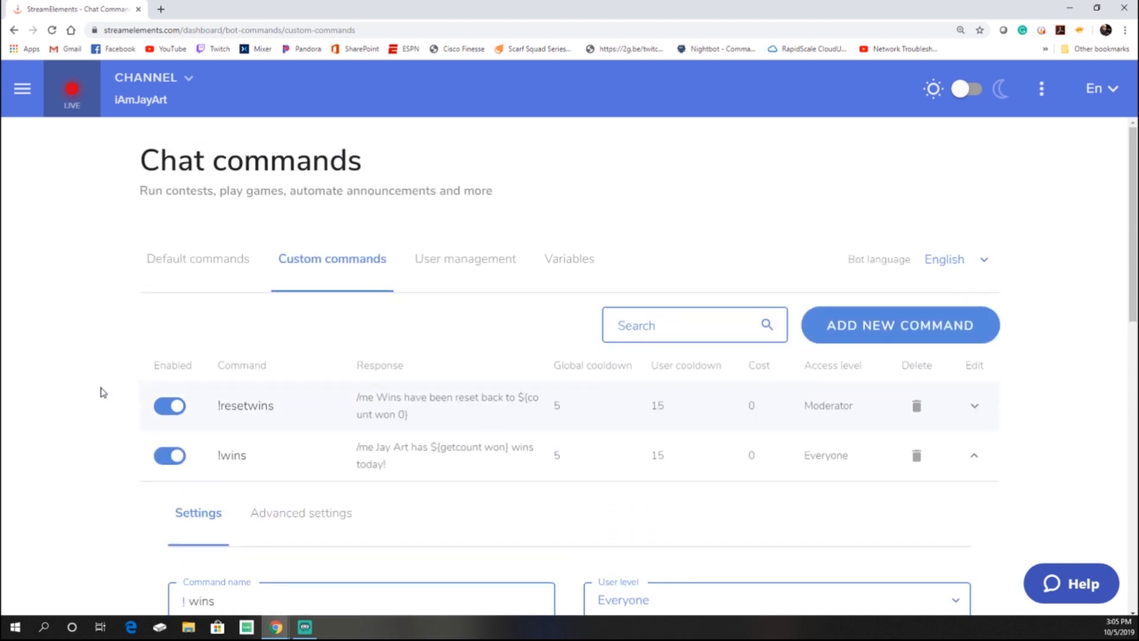
scroll(86, 465, "down", 7)
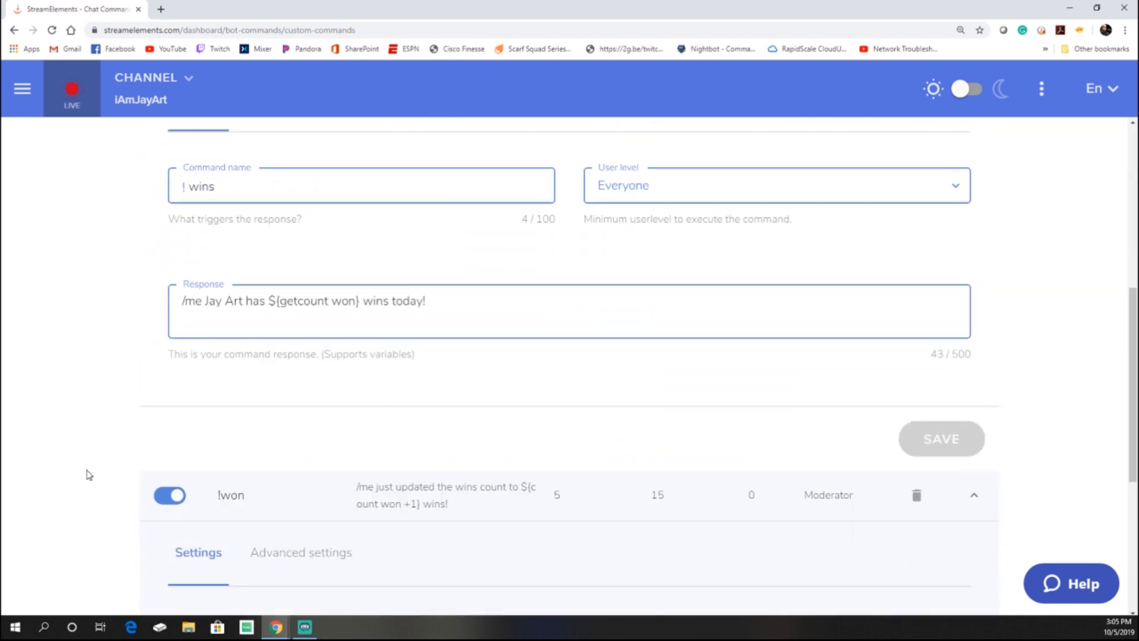
scroll(87, 475, "down", 2)
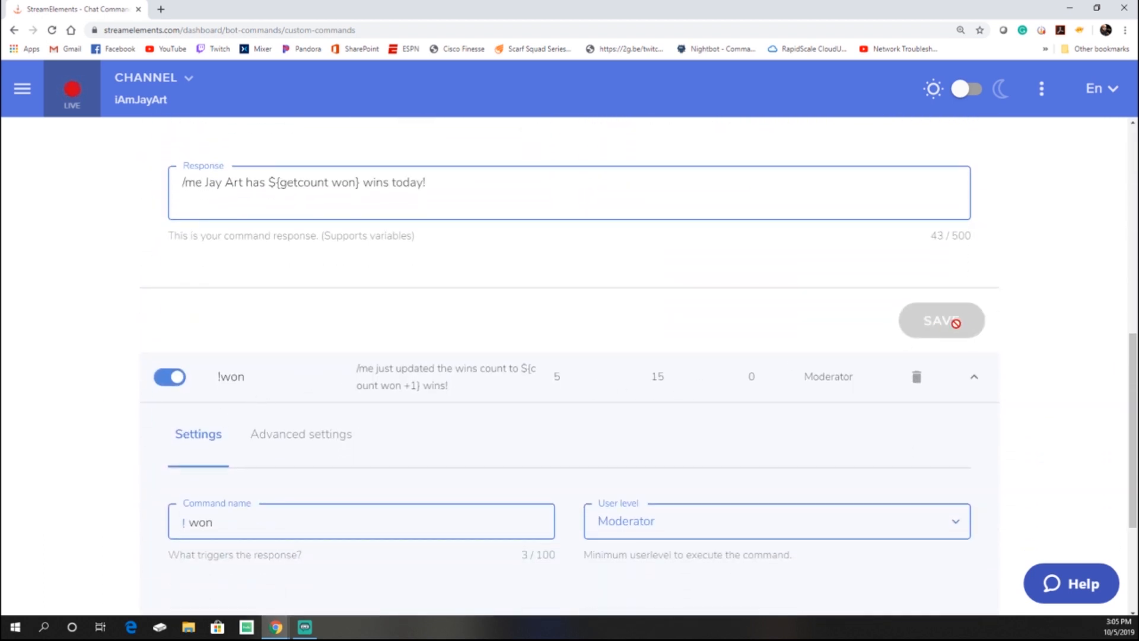
scroll(313, 374, "up", 3)
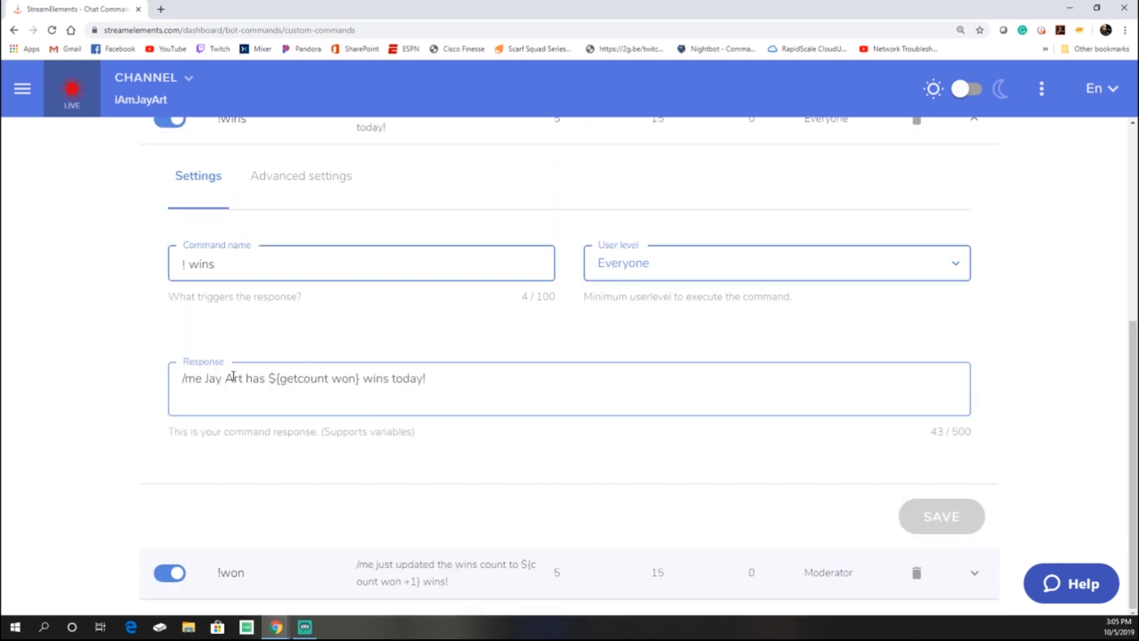
Review the !resetwins and !wins entries and collapse the !wins command's settings.
scroll(132, 386, "up", 5)
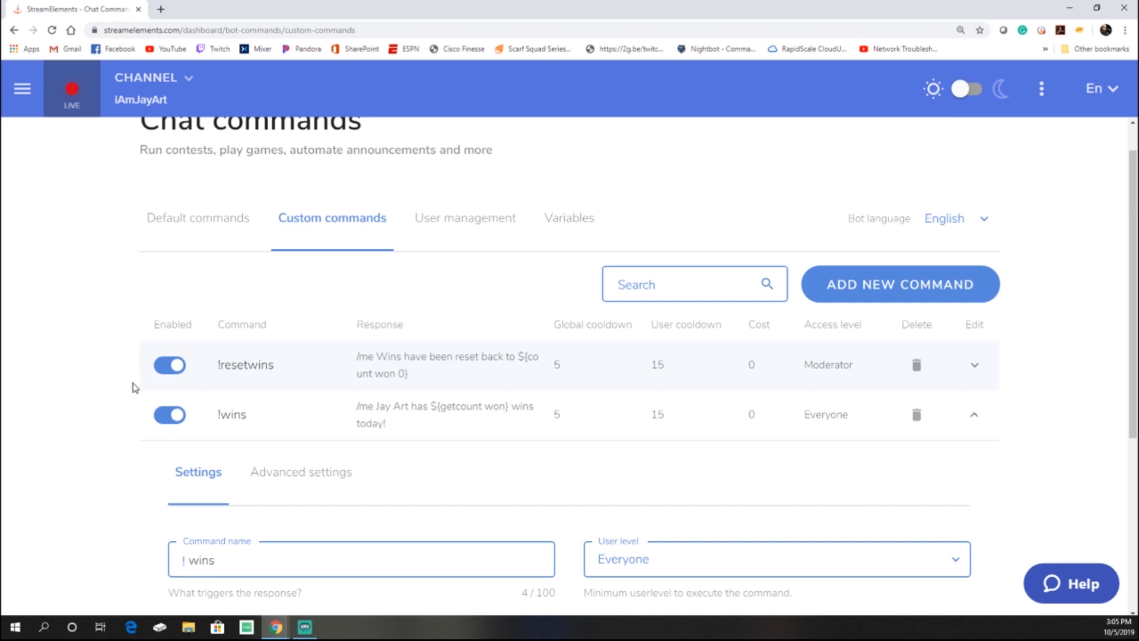
scroll(109, 389, "down", 1)
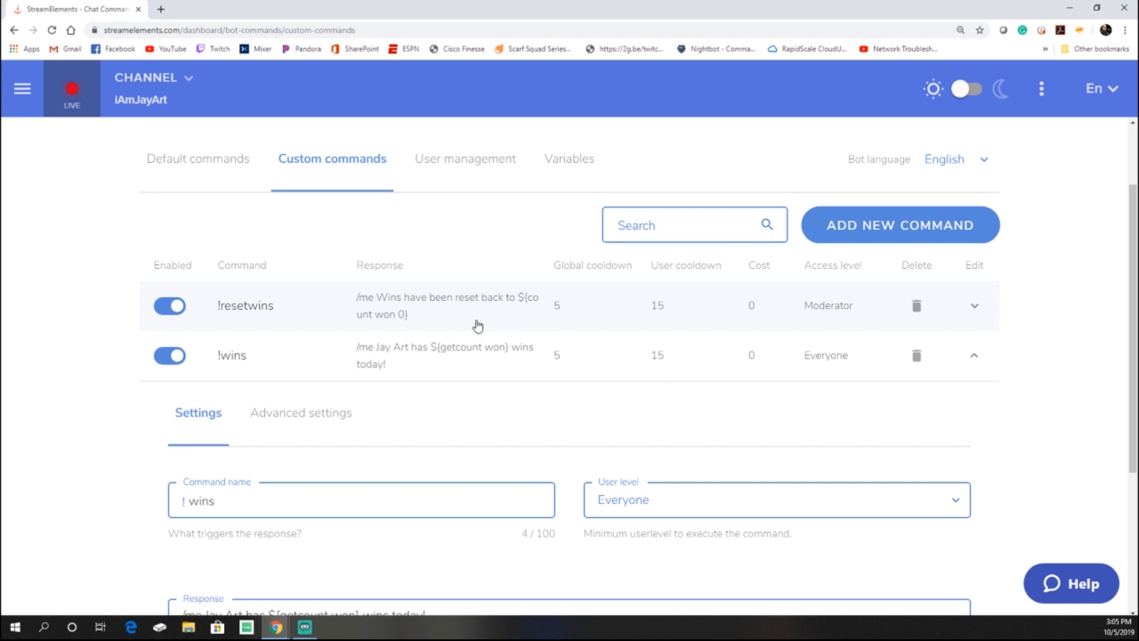
scroll(396, 344, "down", 1)
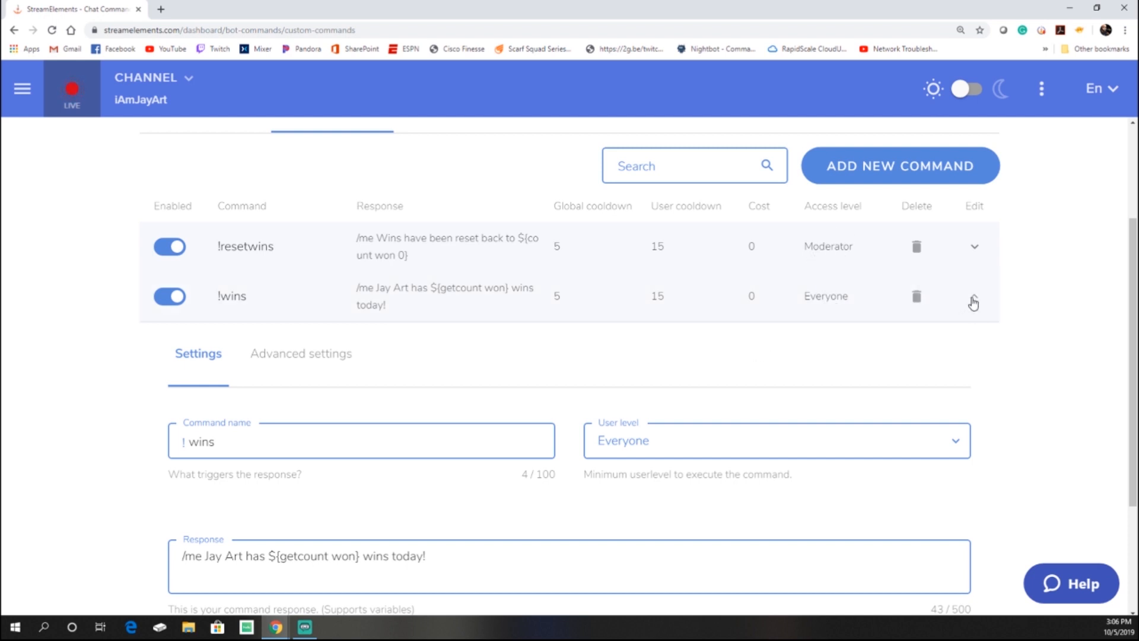
left_click(976, 298)
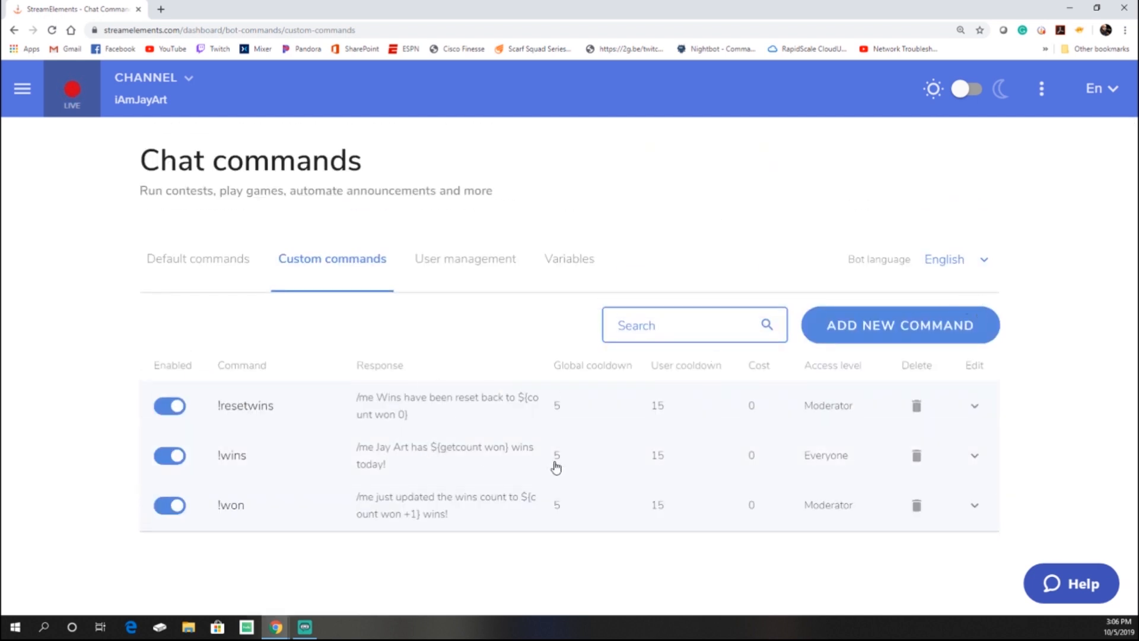
Look through the bot's user management list and the variables available for chat commands.
left_click(481, 263)
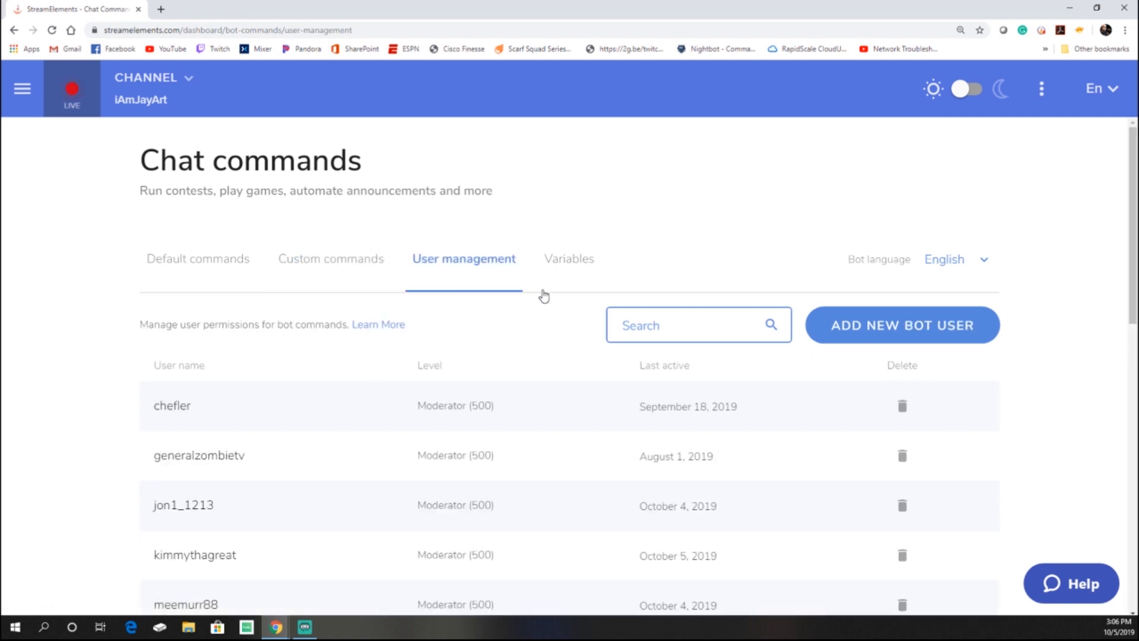
left_click(569, 266)
scroll(409, 368, "down", 4)
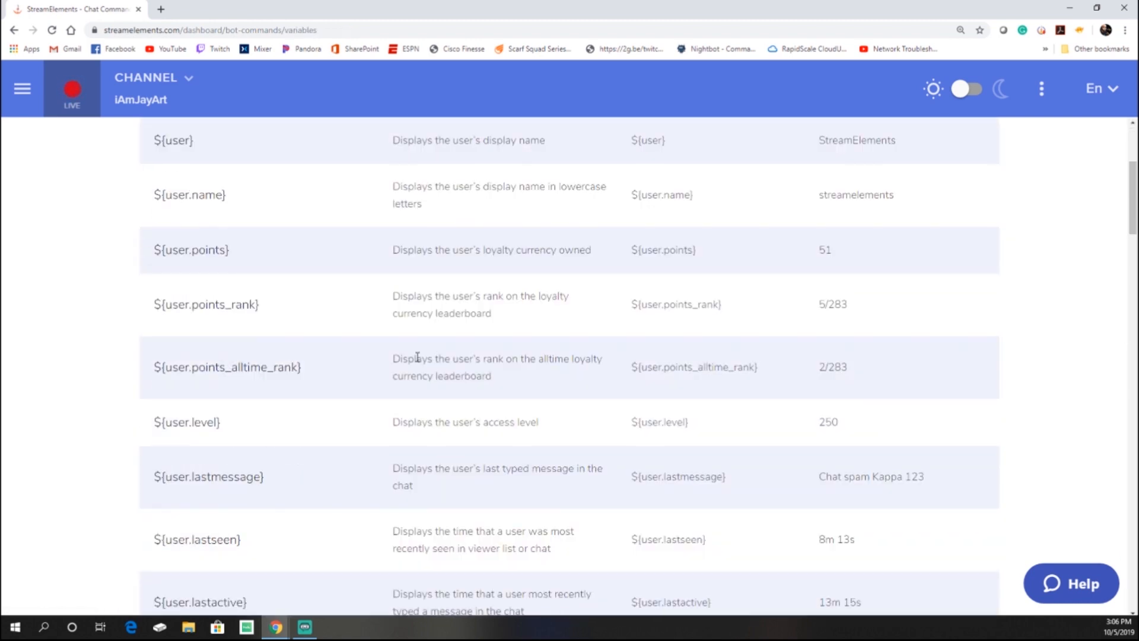
scroll(419, 361, "up", 4)
left_click(456, 270)
scroll(460, 393, "down", 4)
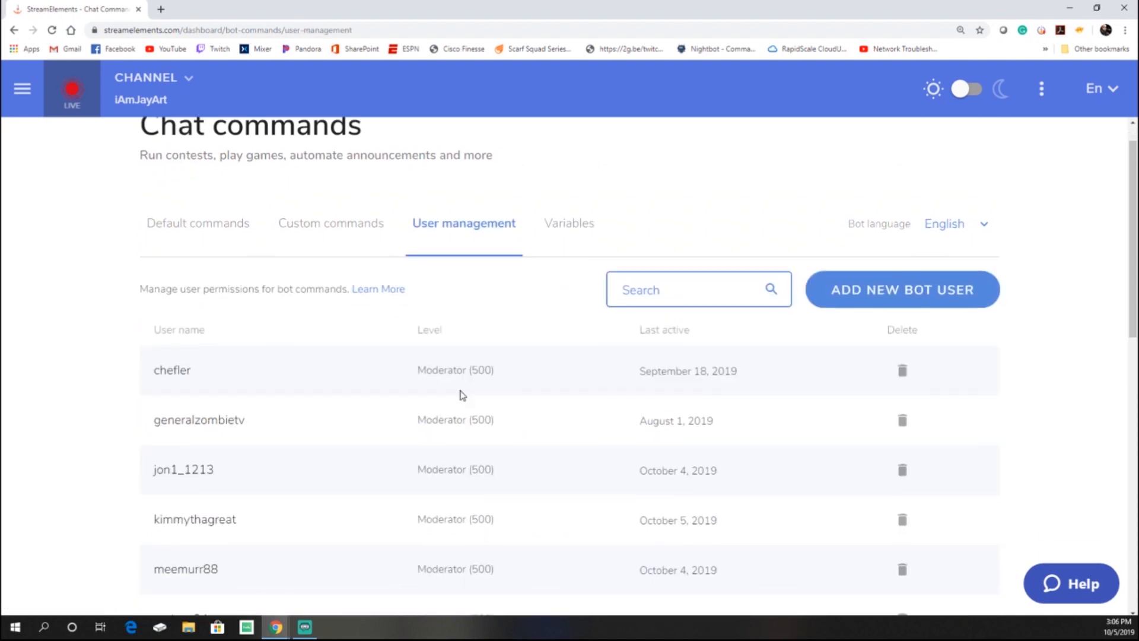
scroll(338, 295, "up", 4)
Open the default chat commands list and look through the commands available to everyone.
left_click(191, 271)
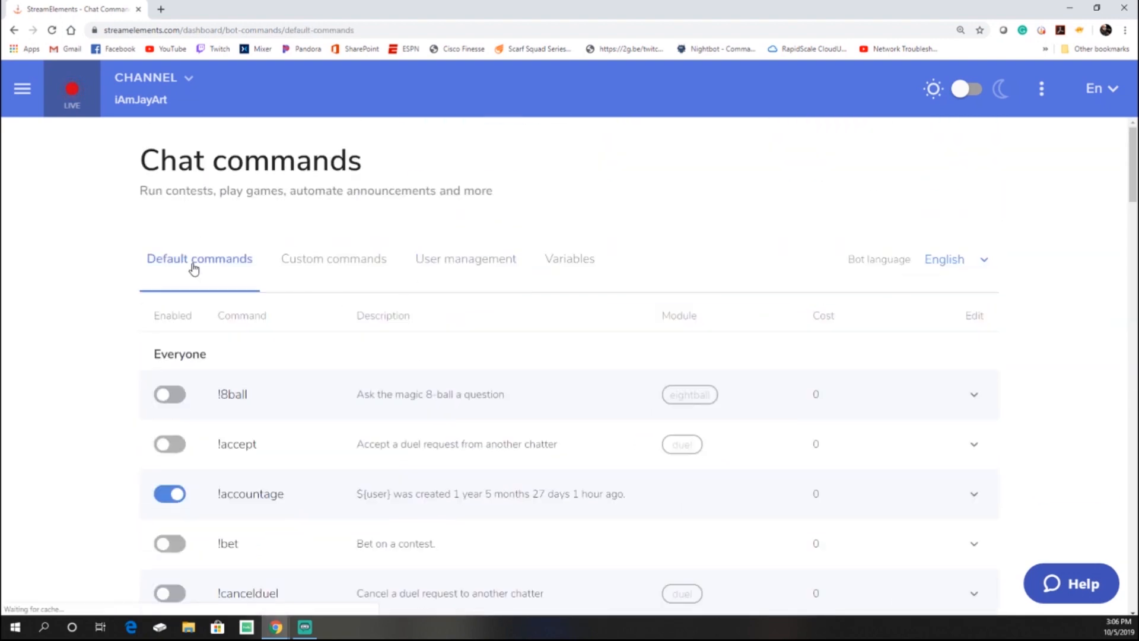
scroll(440, 409, "down", 5)
scroll(439, 415, "down", 9)
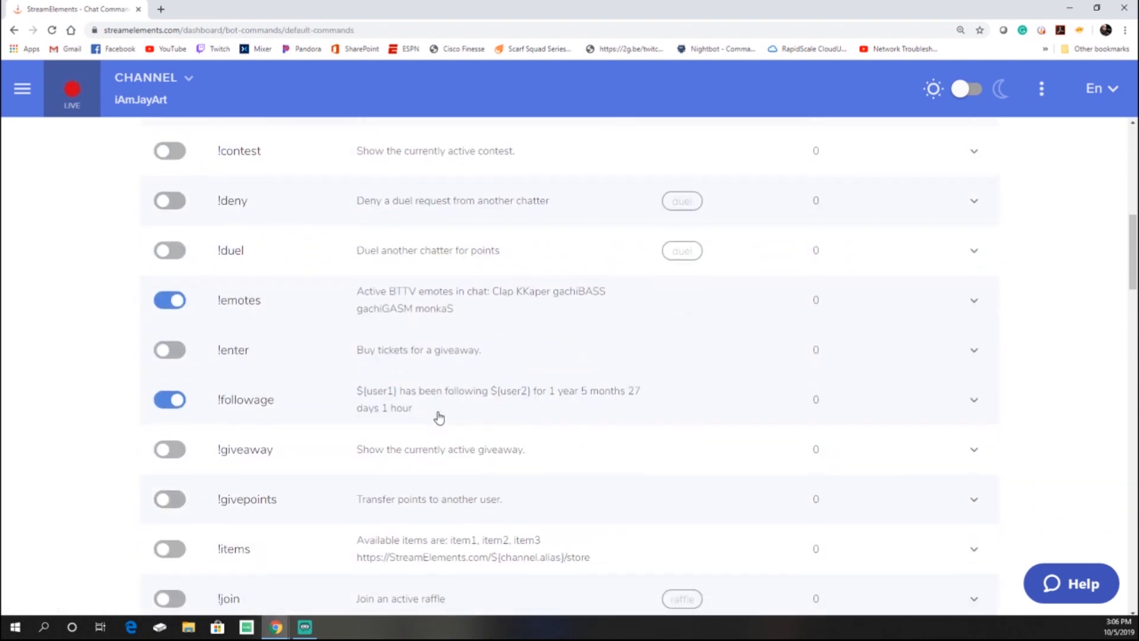
scroll(436, 435, "up", 5)
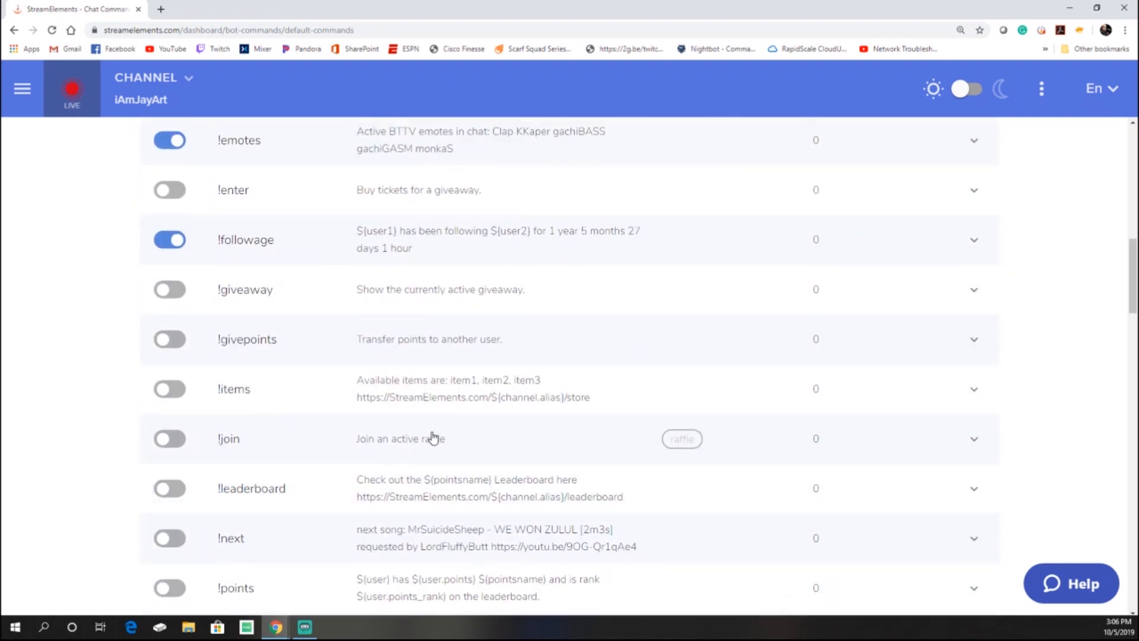
Highlight the !followage command's description, collapse its settings, and look further down the default commands to !watchtime.
left_click_drag(301, 470, 347, 460)
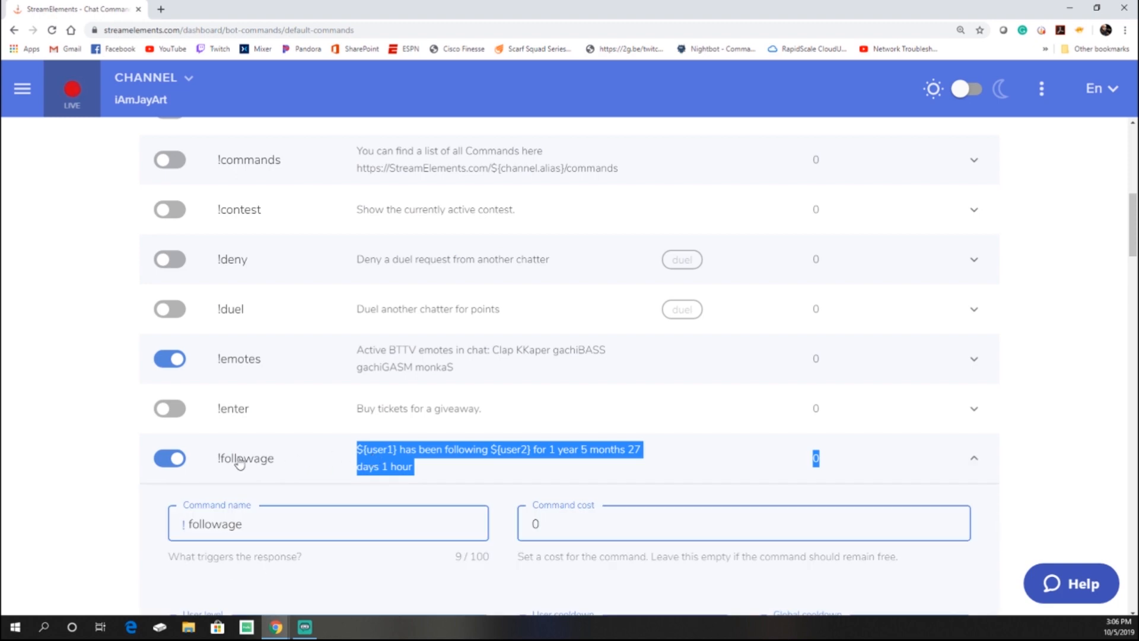
left_click(918, 460)
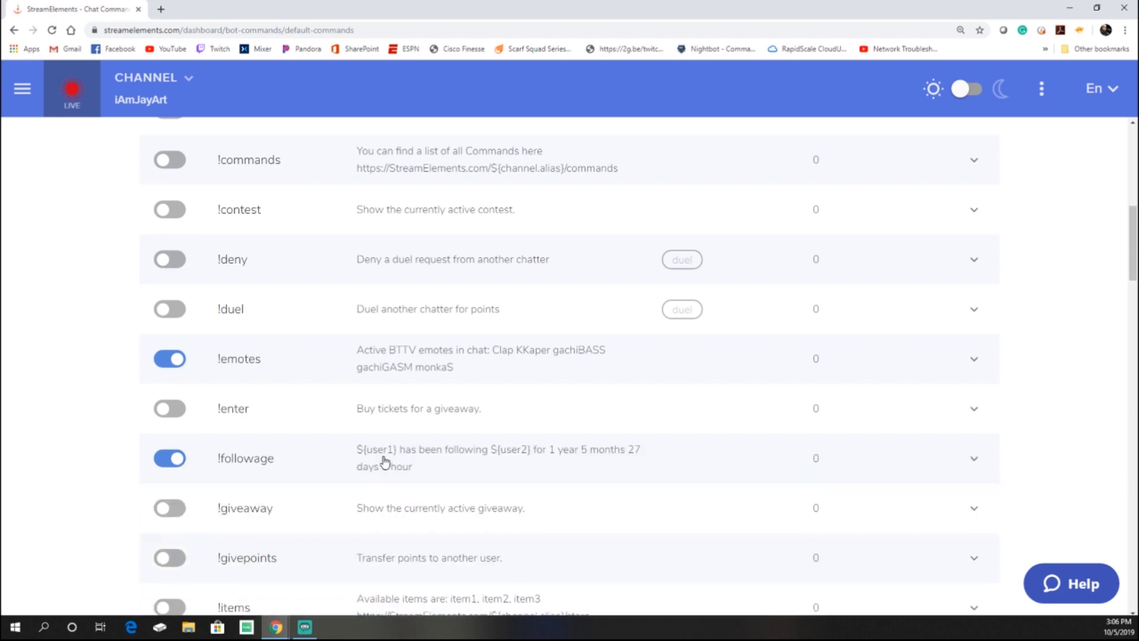
scroll(381, 462, "down", 10)
scroll(286, 453, "down", 6)
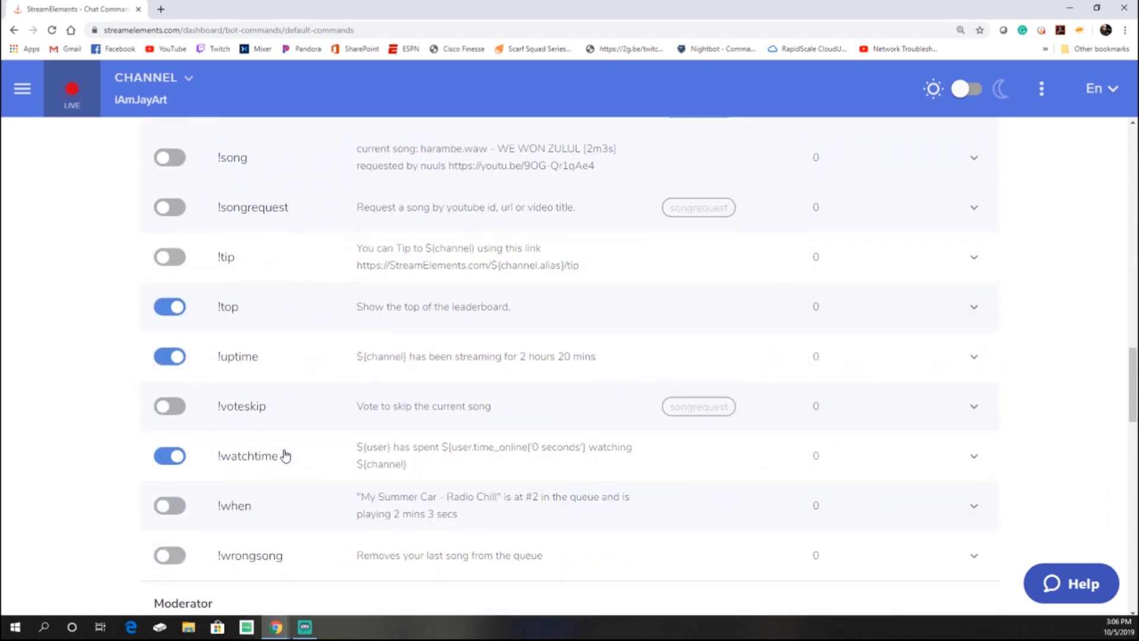
Look through the rest of the default chat commands, from the moderator commands to the end of the list.
scroll(287, 455, "down", 4)
scroll(291, 456, "down", 7)
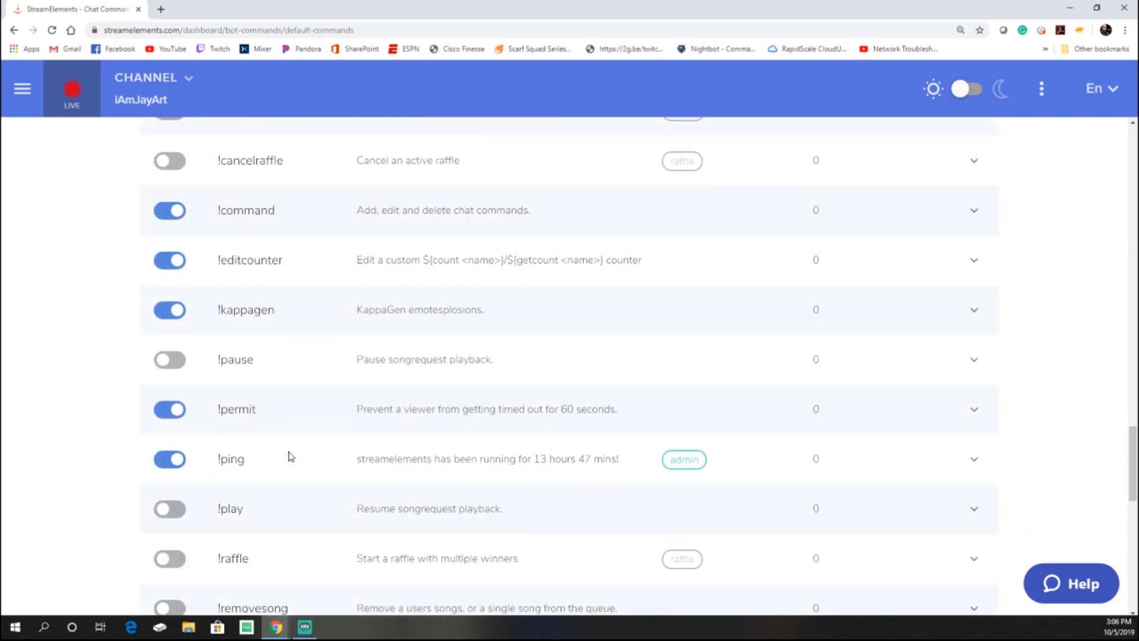
scroll(287, 450, "down", 10)
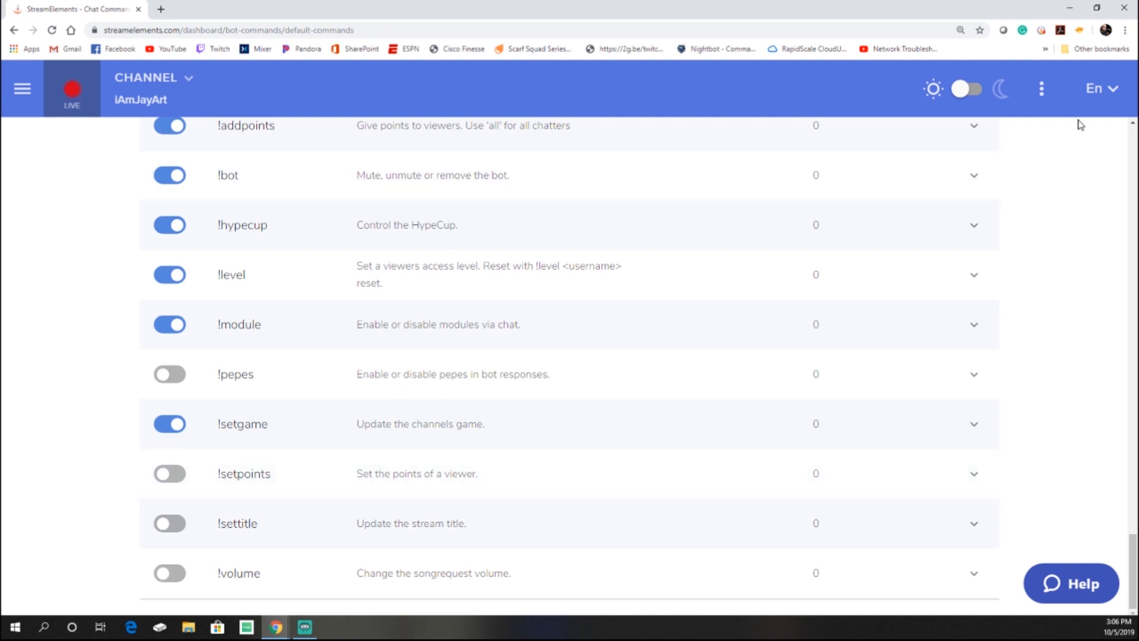
scroll(132, 220, "up", 1)
Open the loyalty settings and look over the currency, watching amount, subscriber multiplier and bonus points options.
left_click(22, 89)
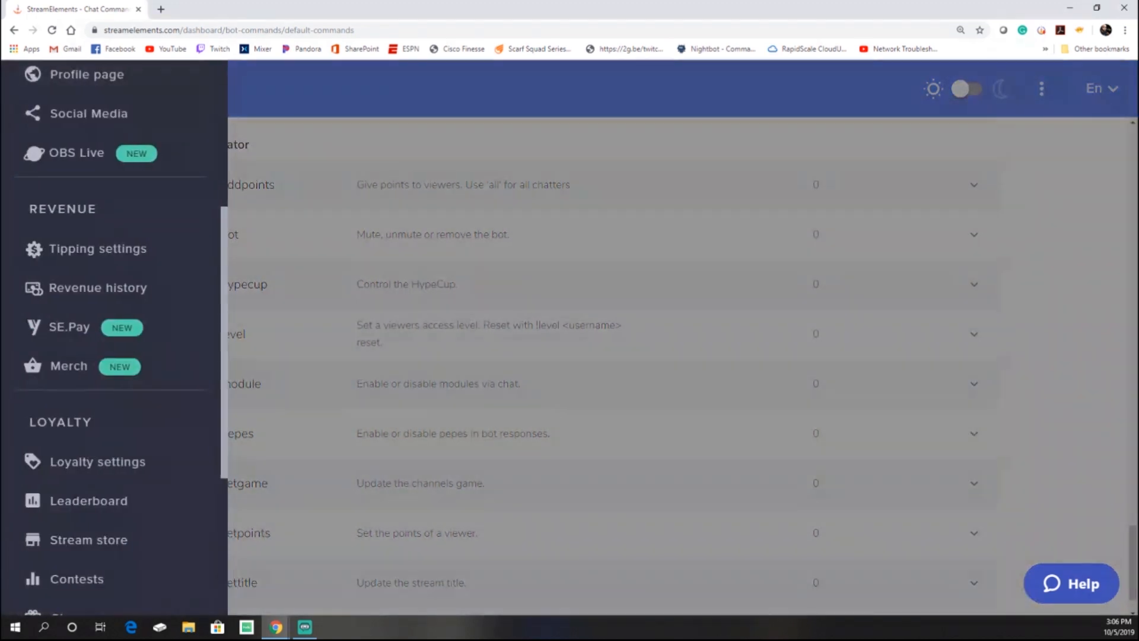
scroll(102, 401, "down", 5)
scroll(123, 397, "up", 4)
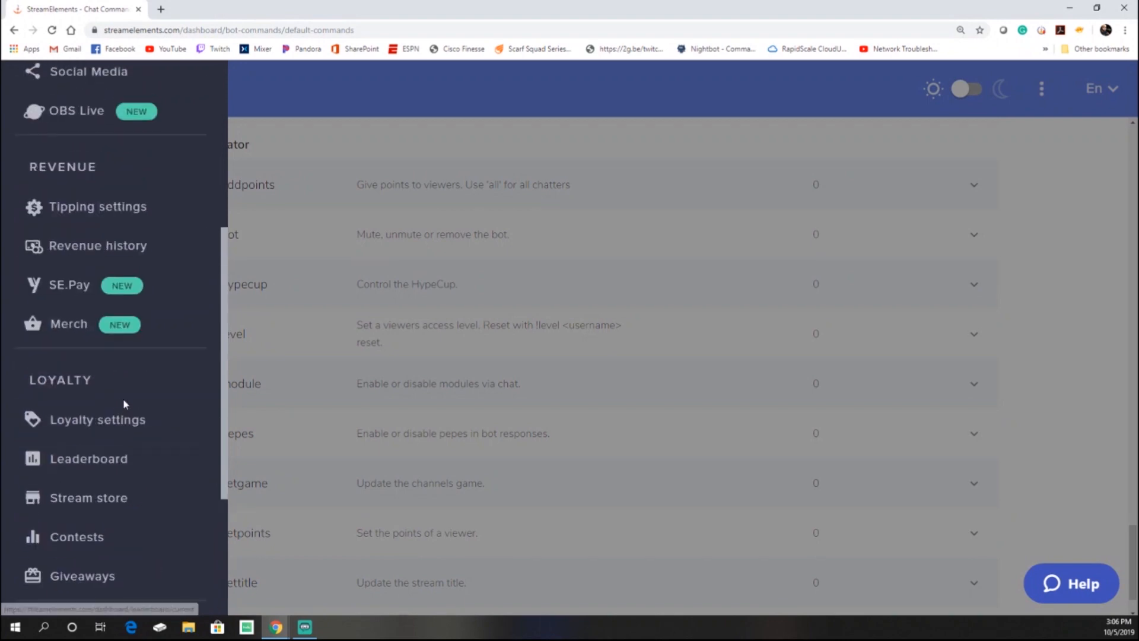
left_click(118, 422)
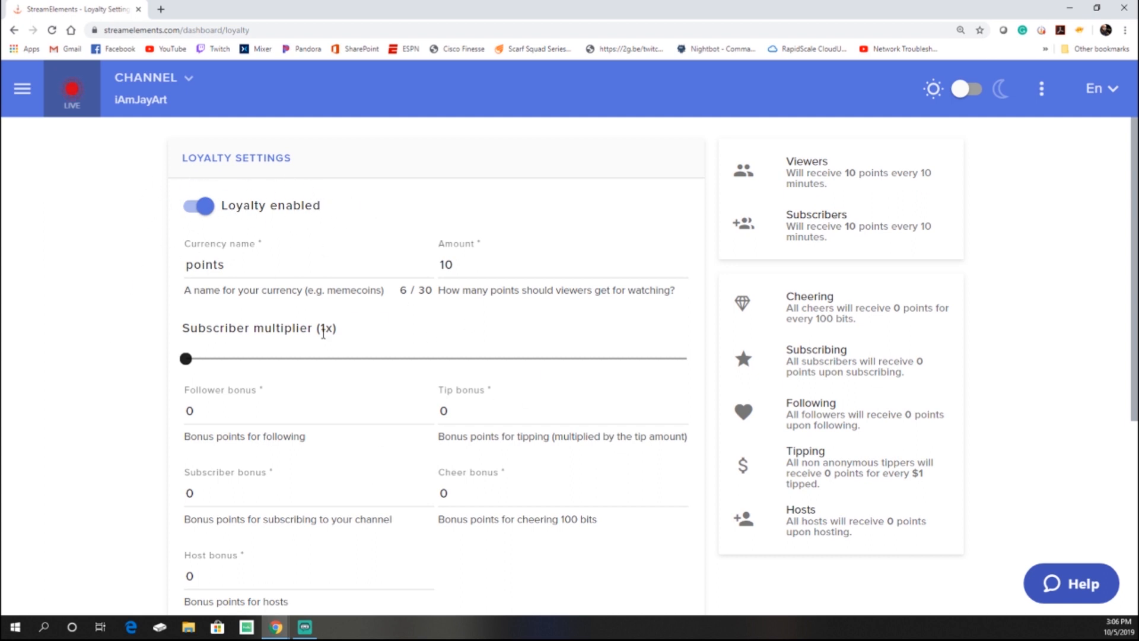
scroll(323, 332, "down", 2)
scroll(267, 493, "up", 1)
Close the StreamElements window, look over Nightbot's custom commands, and close that window to return to Streamlabs OBS.
left_click(1123, 8)
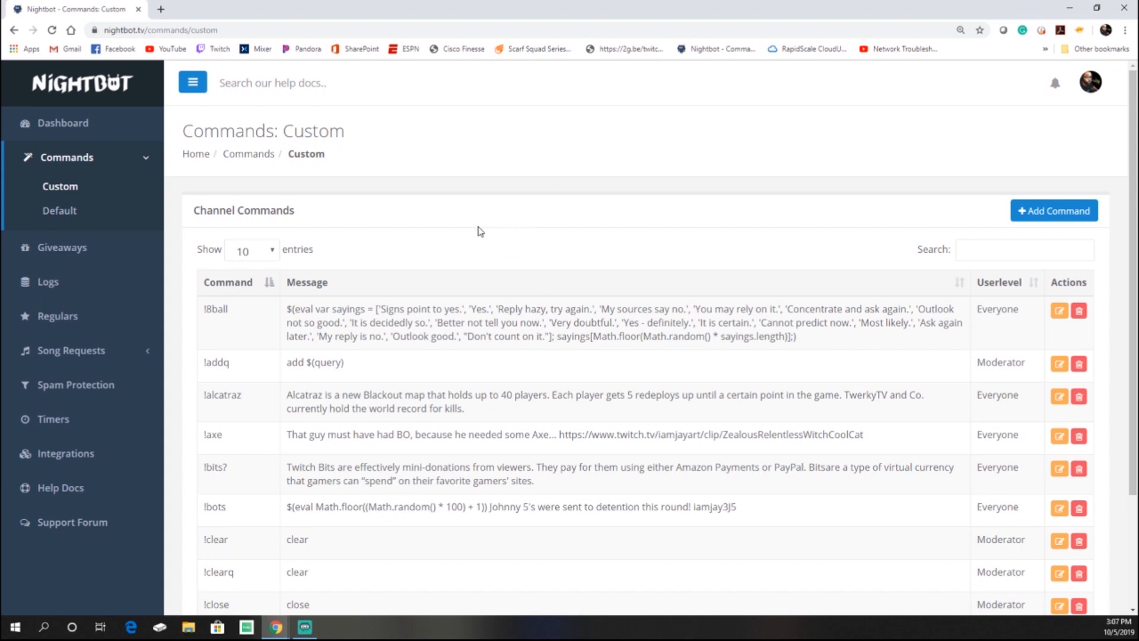
scroll(481, 231, "down", 3)
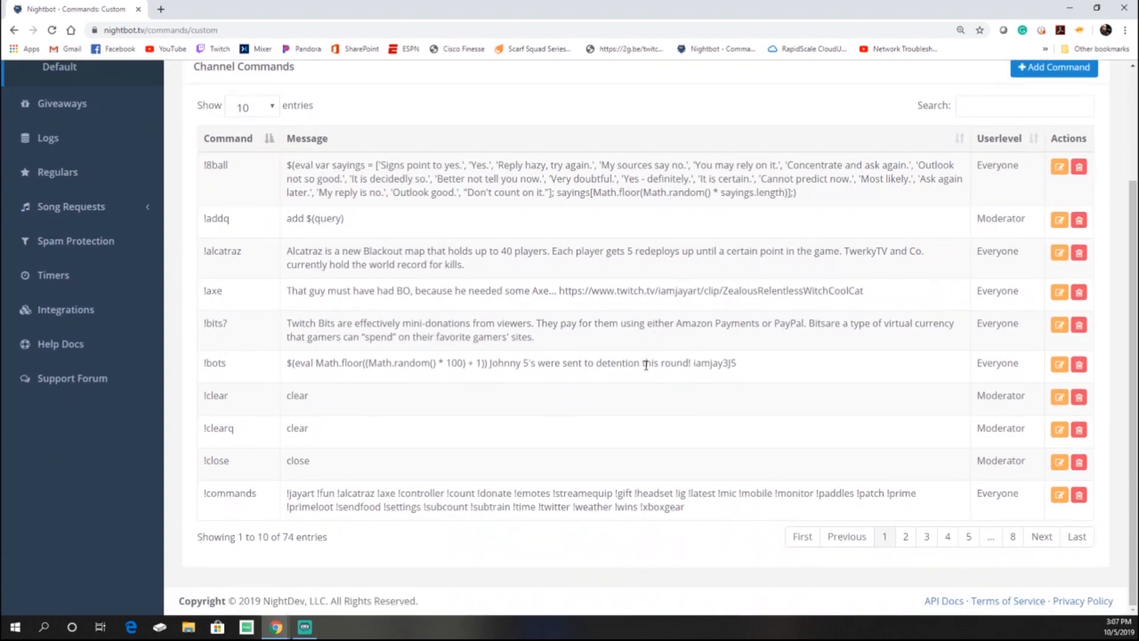
scroll(629, 364, "up", 3)
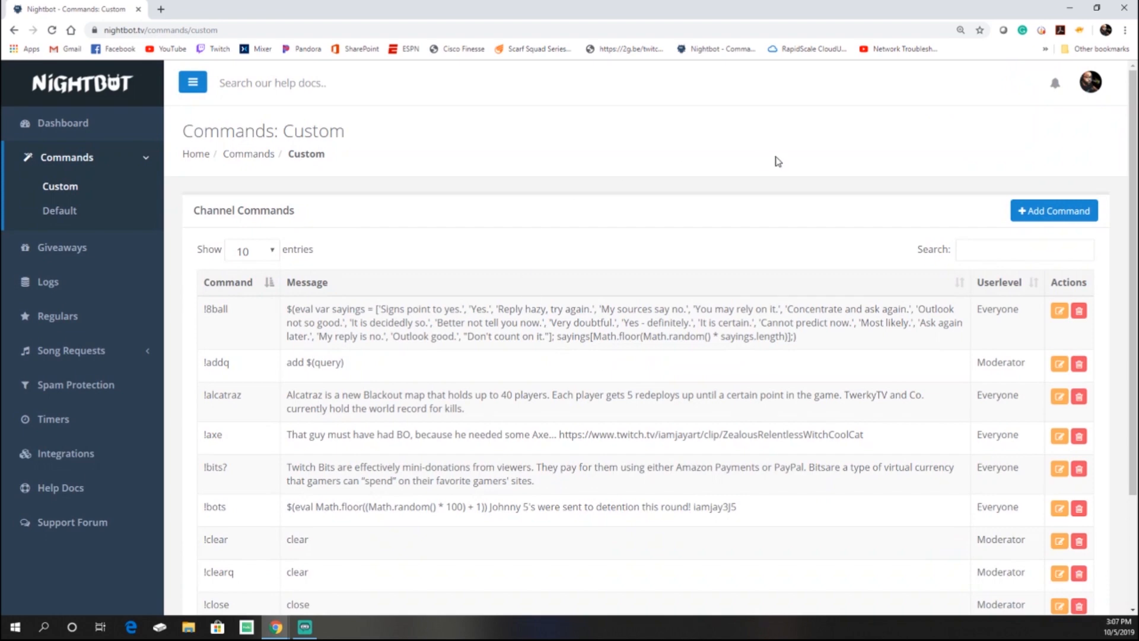
left_click(1121, 12)
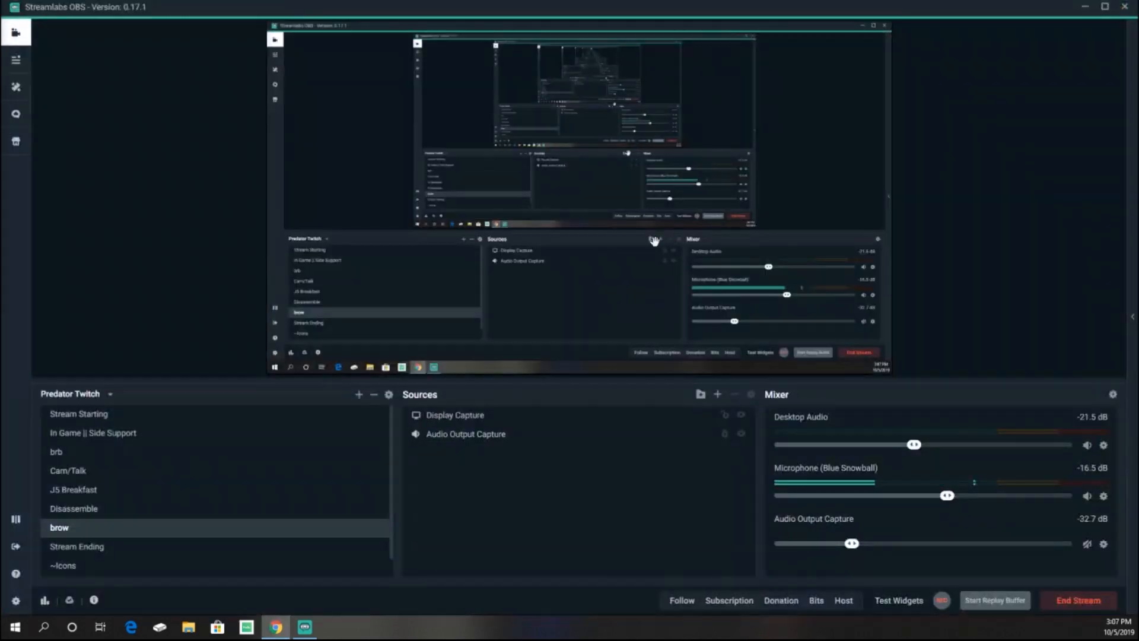